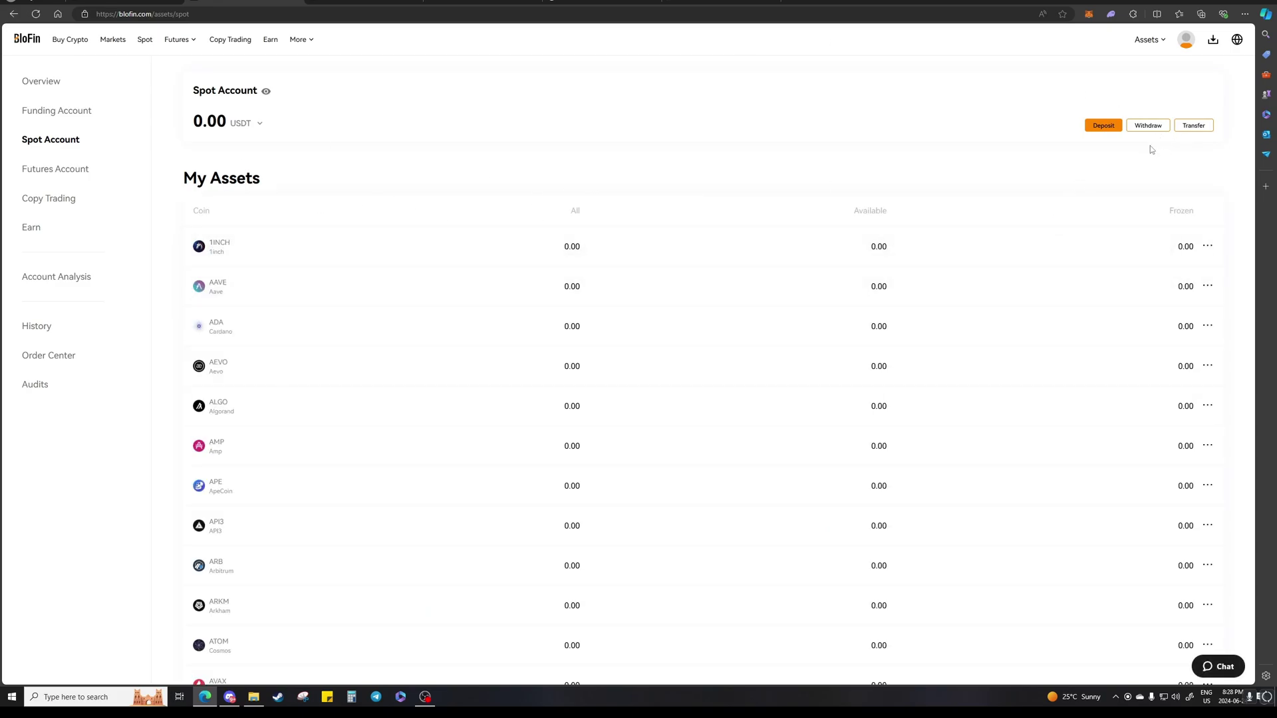
Open the spot trading page and switch the trading pair to ETH/USDT
mouse_move(187, 53)
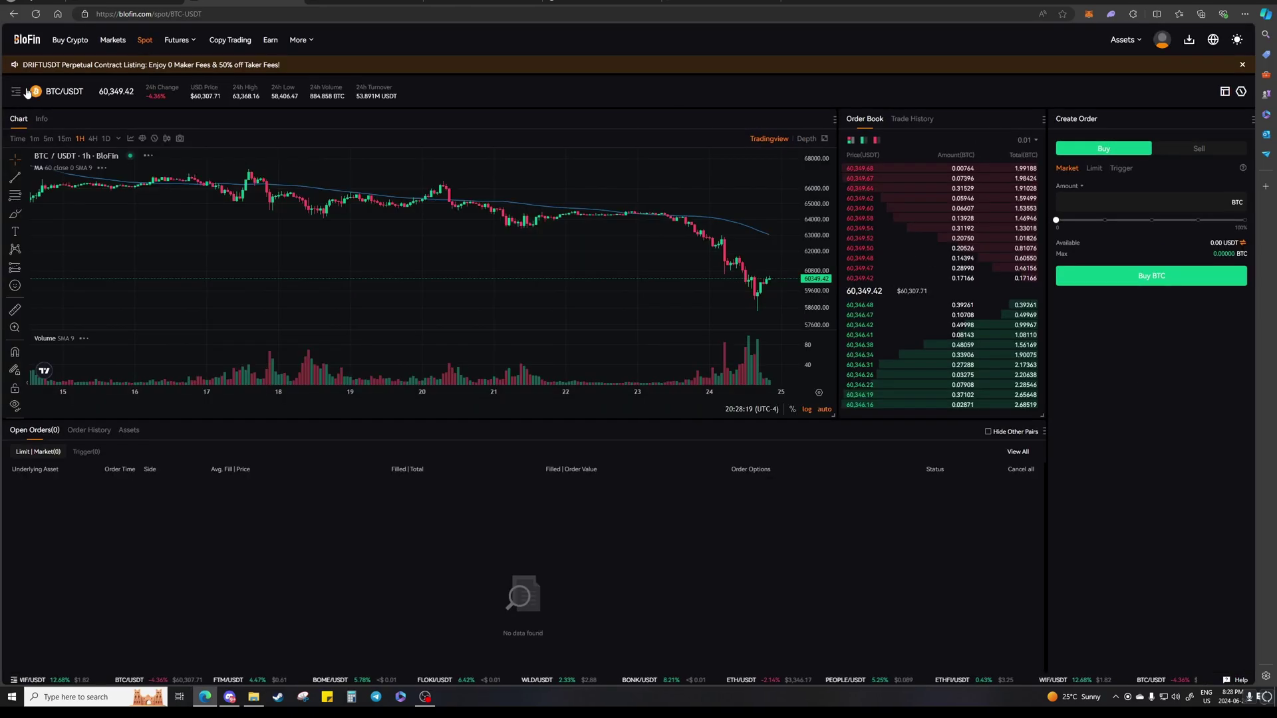
mouse_move(64, 91)
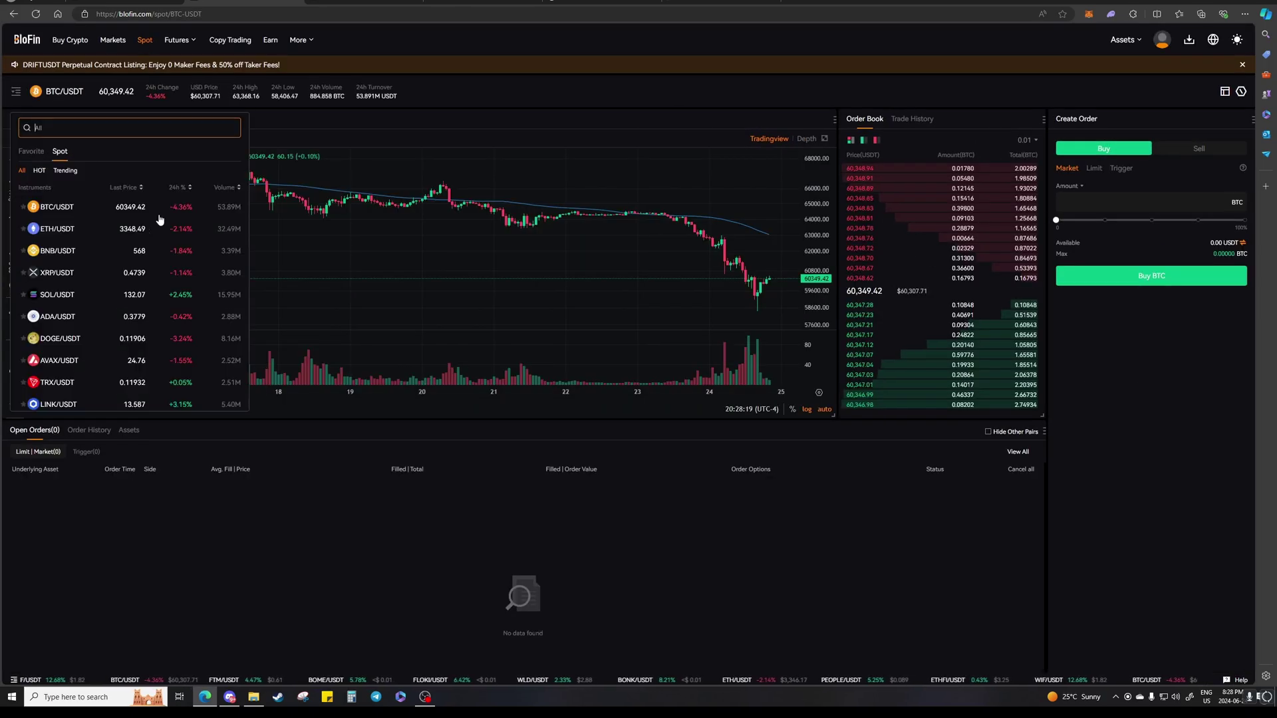
left_click(153, 229)
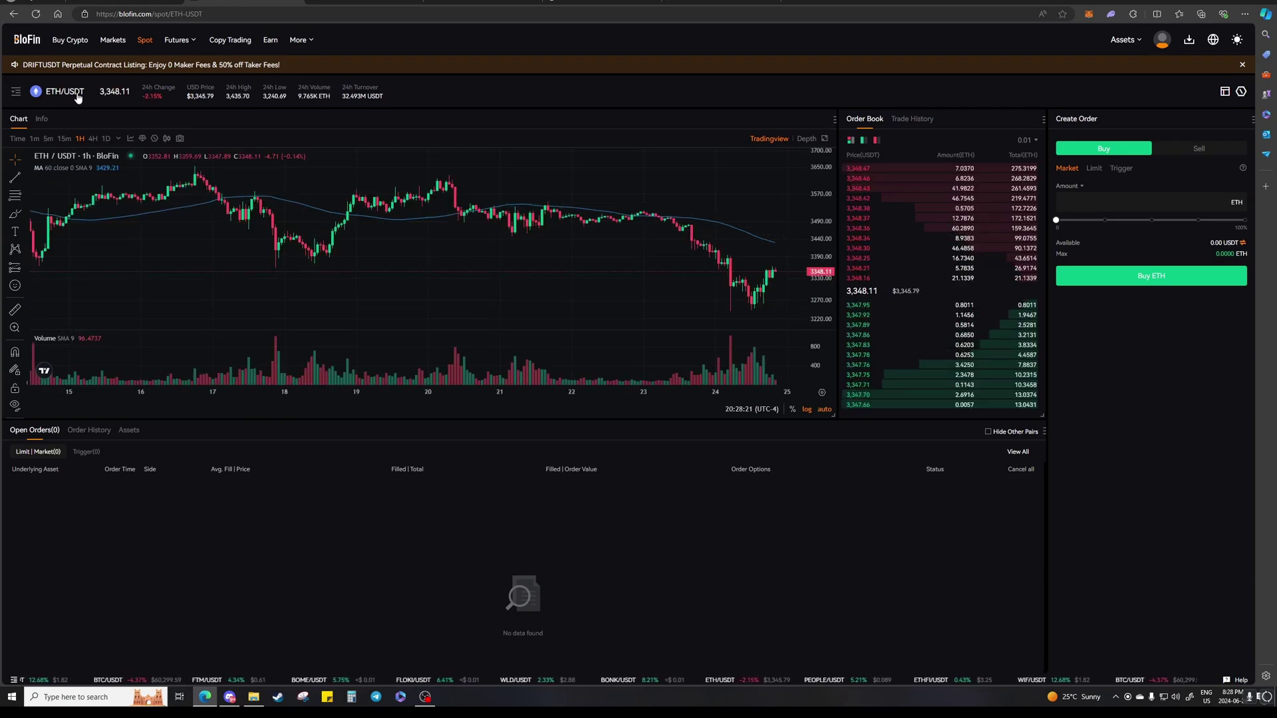
mouse_move(66, 93)
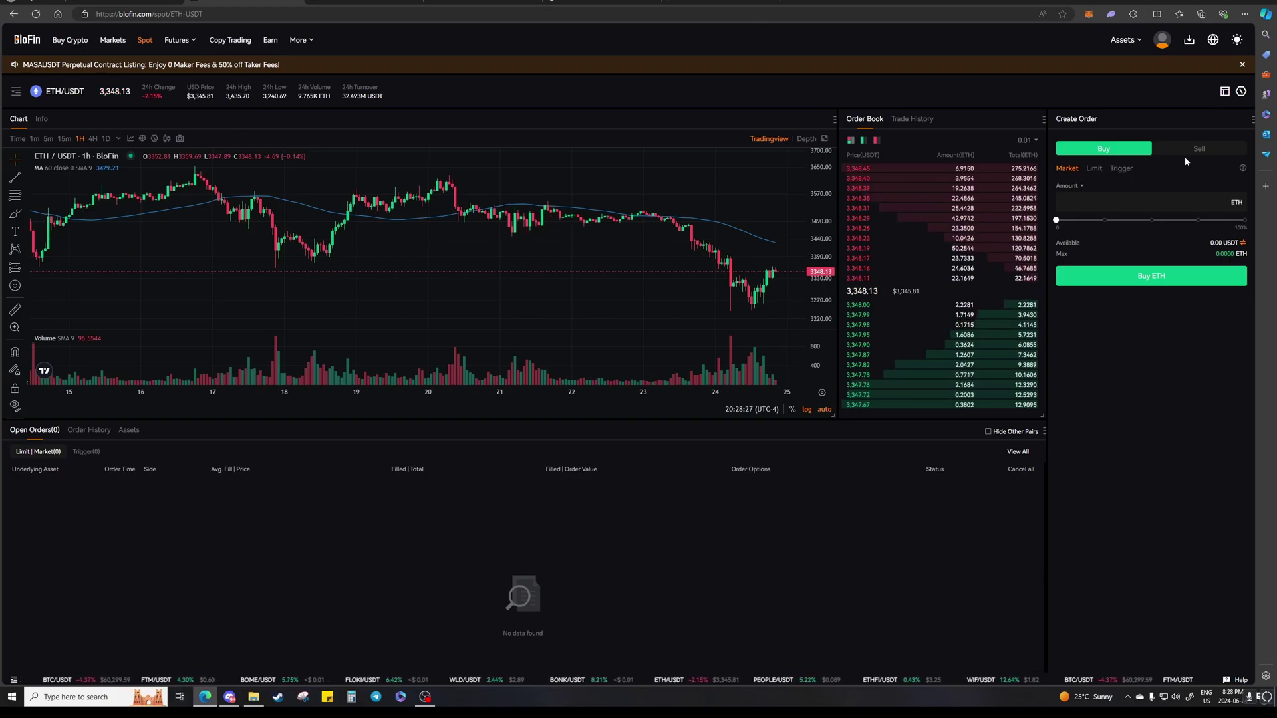
View the spot account's transfer form for USDT from Spot Account to Futures Account, and cancel it
mouse_move(1143, 45)
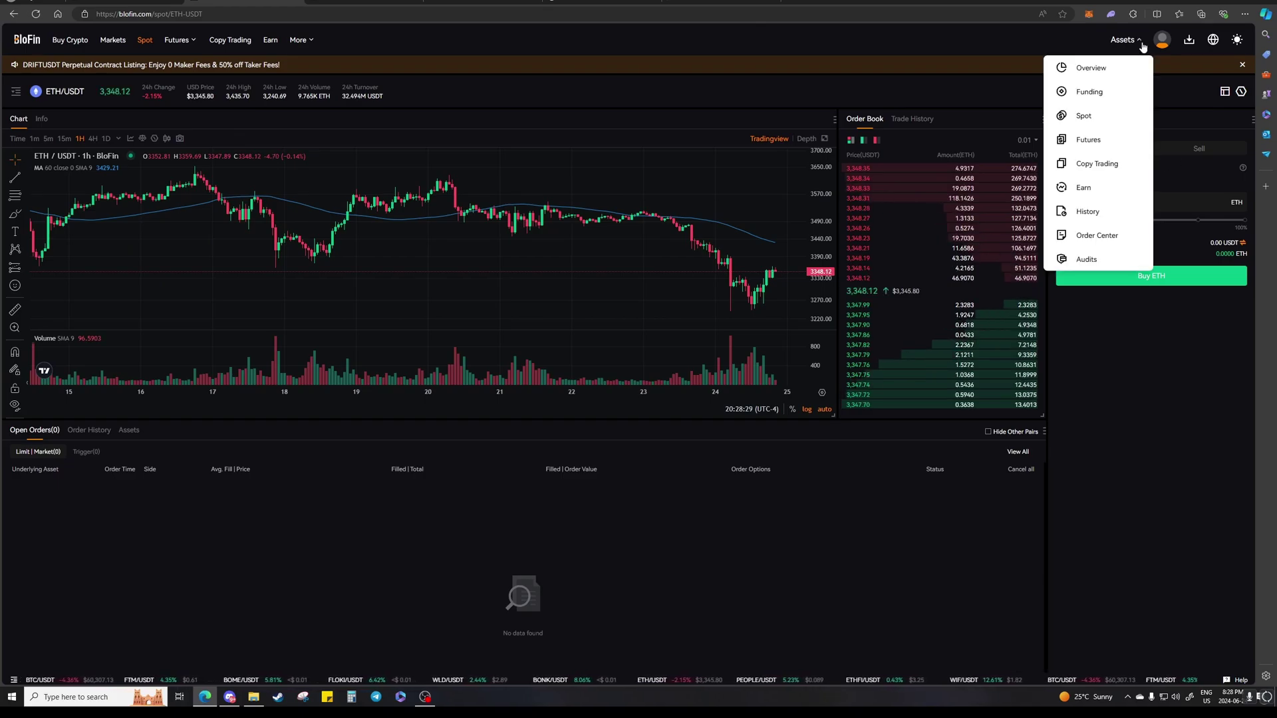
left_click(1094, 115)
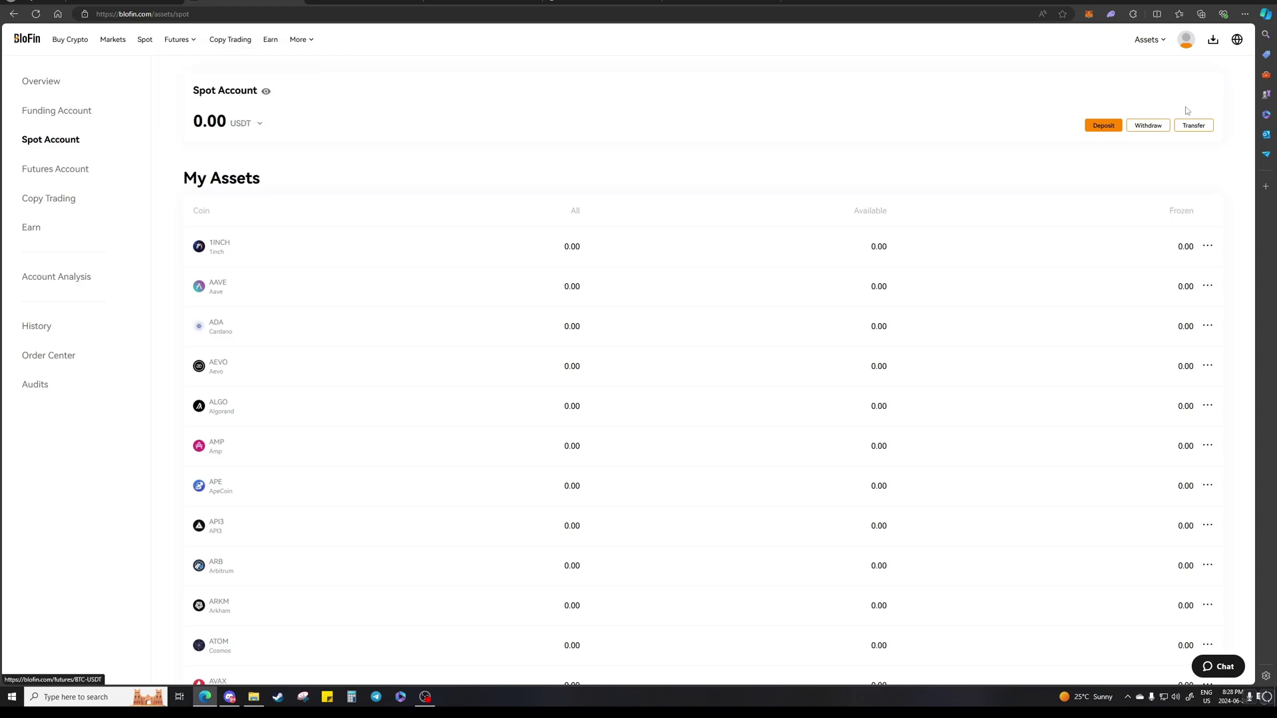
left_click(1200, 126)
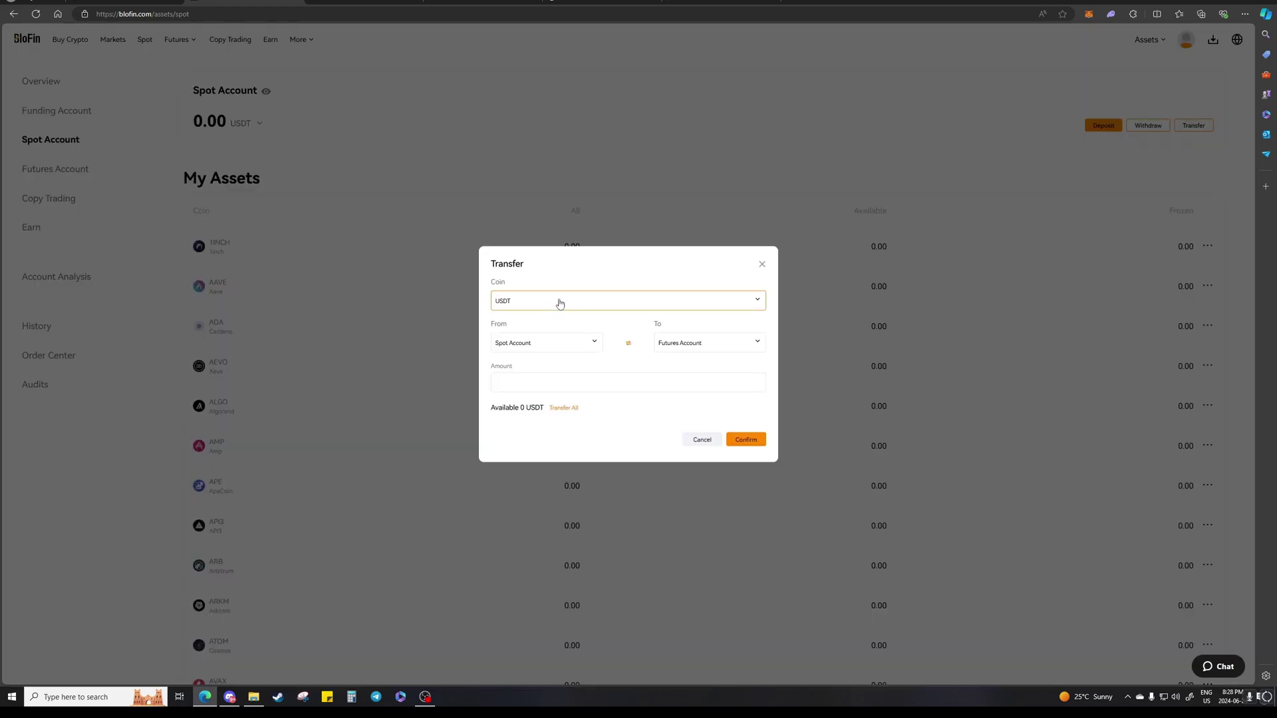
left_click(532, 304)
left_click(555, 347)
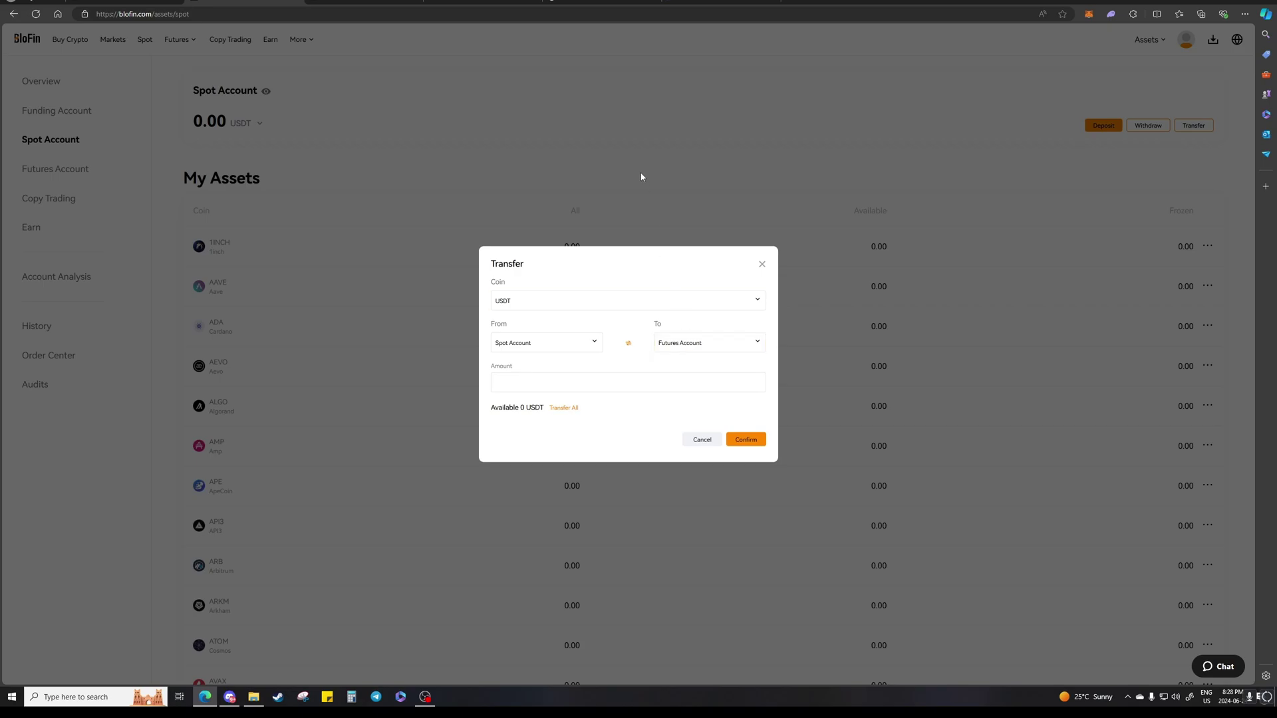
left_click(695, 440)
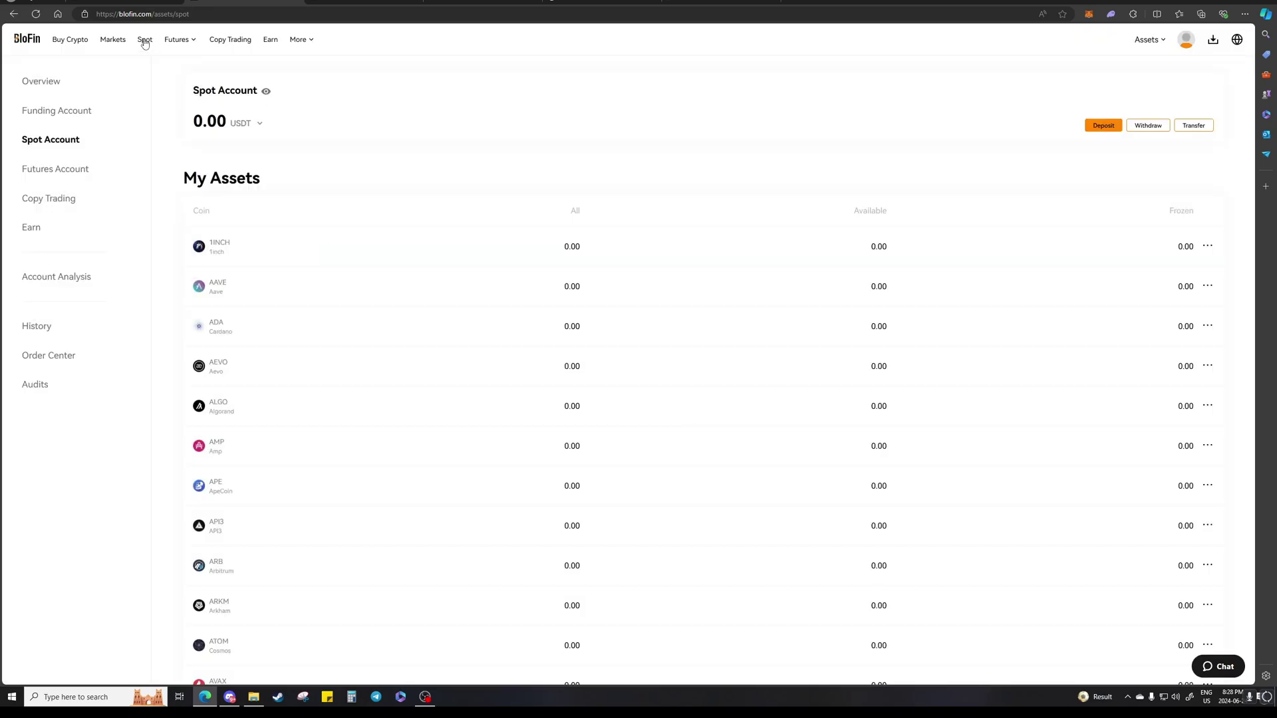
Open BloFin's BTCUSDT perpetual futures trading page
mouse_move(178, 40)
left_click(202, 80)
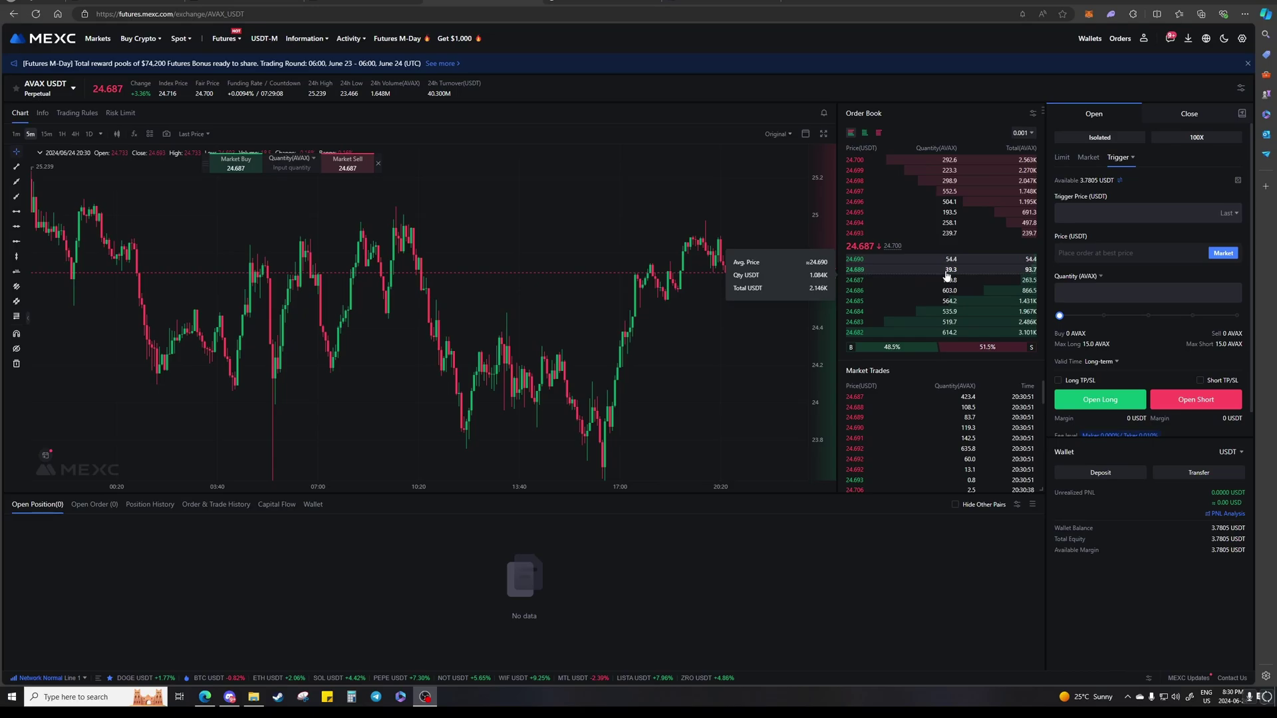
left_click(270, 1)
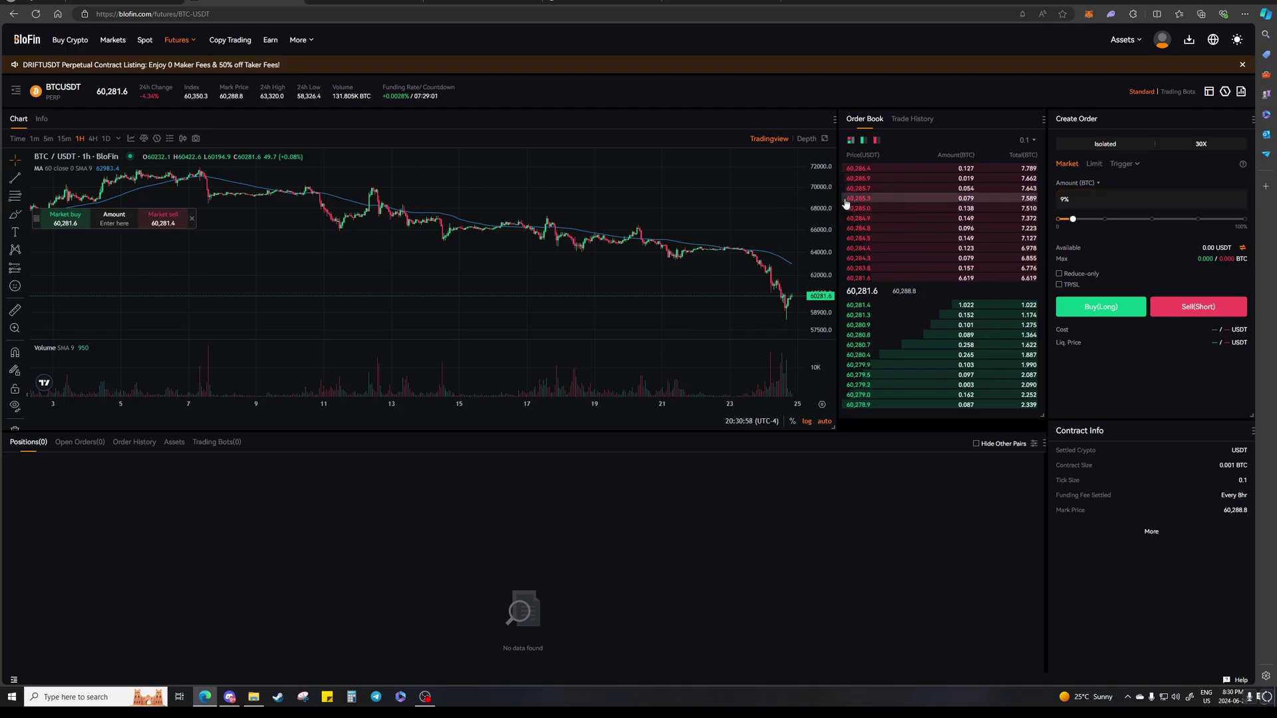
Examine the price history on the BTCUSDT hourly chart and on the AVAXUSDT 5-minute chart in TradingView
scroll(646, 277, "down", 2)
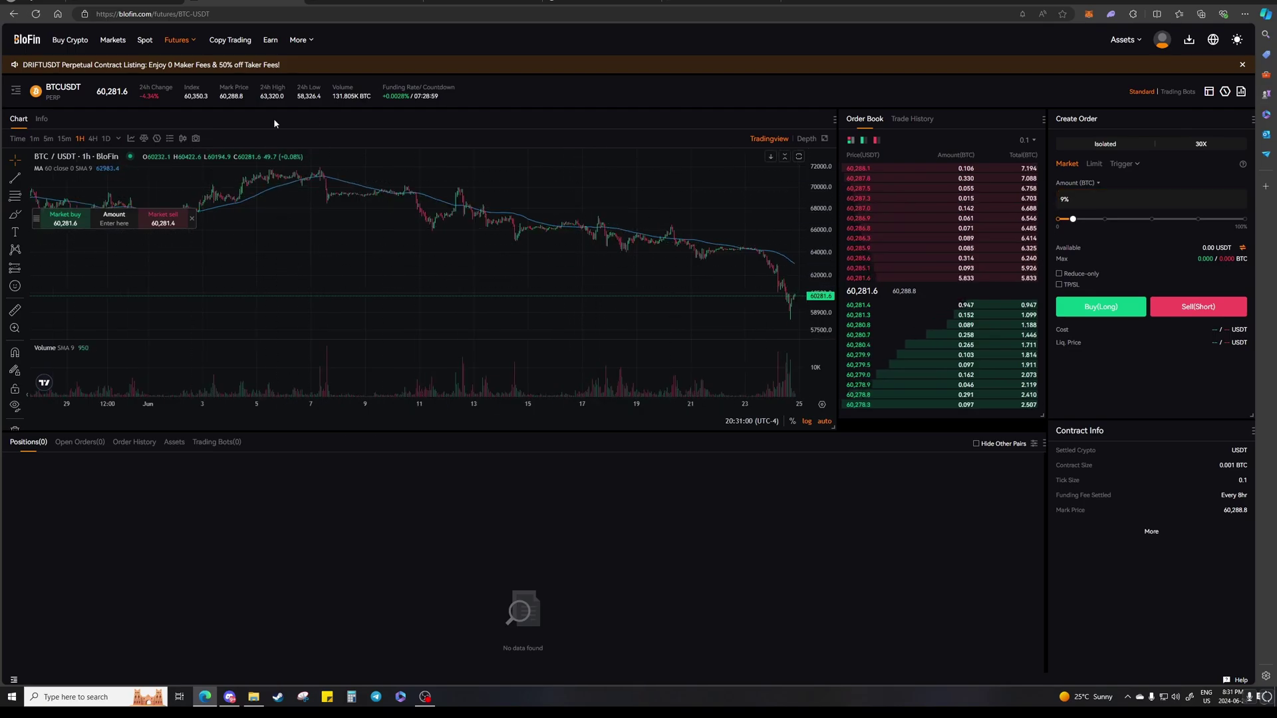
scroll(610, 290, "down", 2)
left_click_drag(808, 303, 808, 225)
left_click_drag(677, 311, 684, 227)
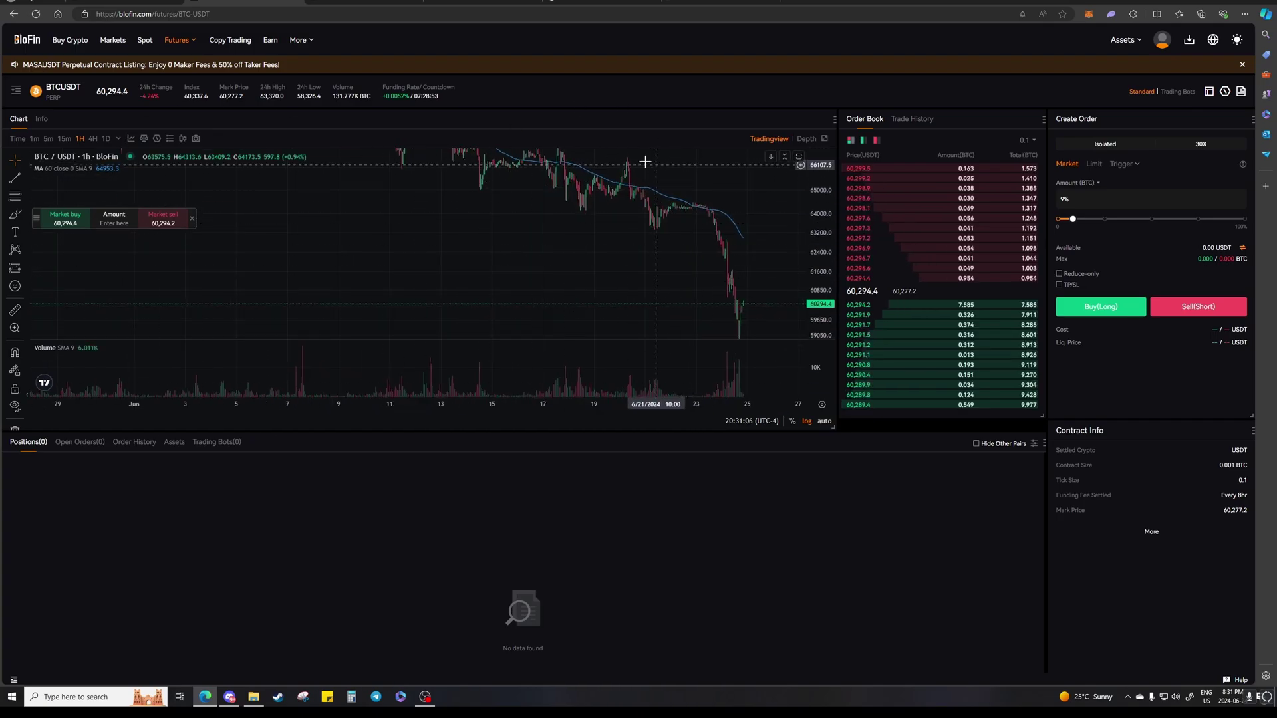
left_click(129, 2)
left_click_drag(764, 279, 1077, 274)
scroll(931, 419, "down", 2)
left_click_drag(834, 442, 893, 416)
left_click_drag(1101, 348, 1101, 532)
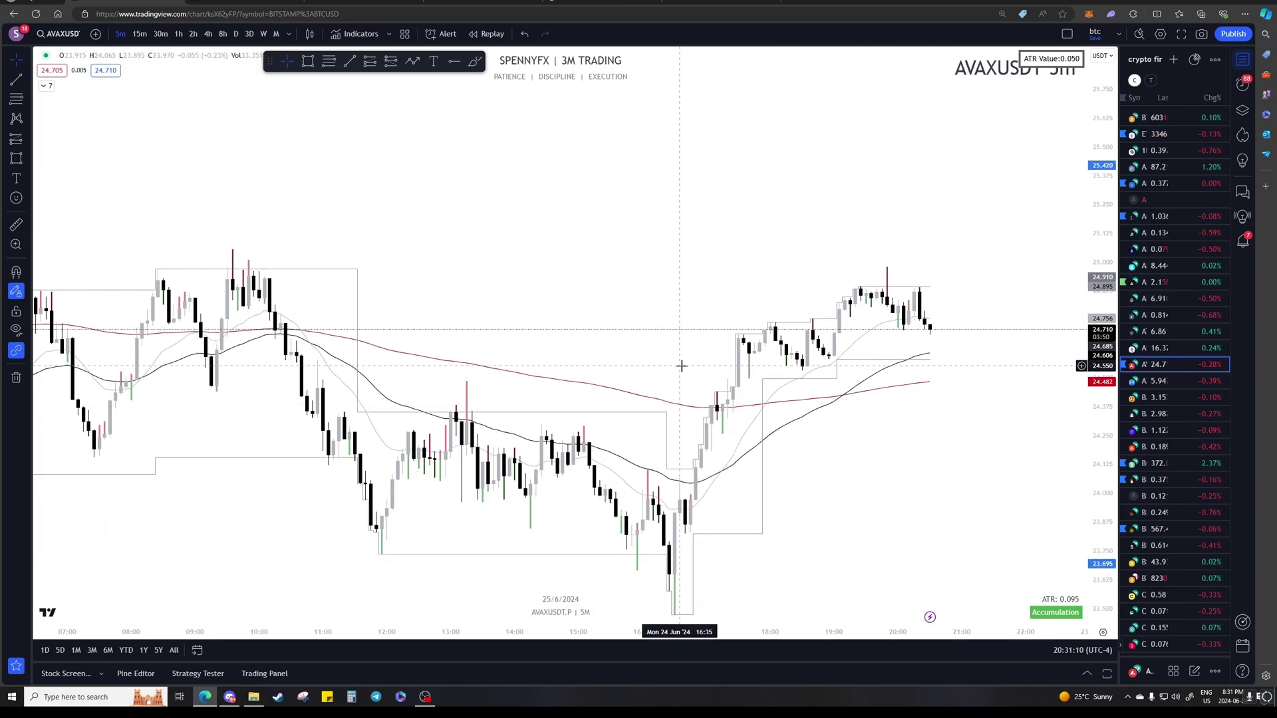
Return to BloFin and examine the latest candles and volume on the BTCUSDT hourly chart
left_click(246, 3)
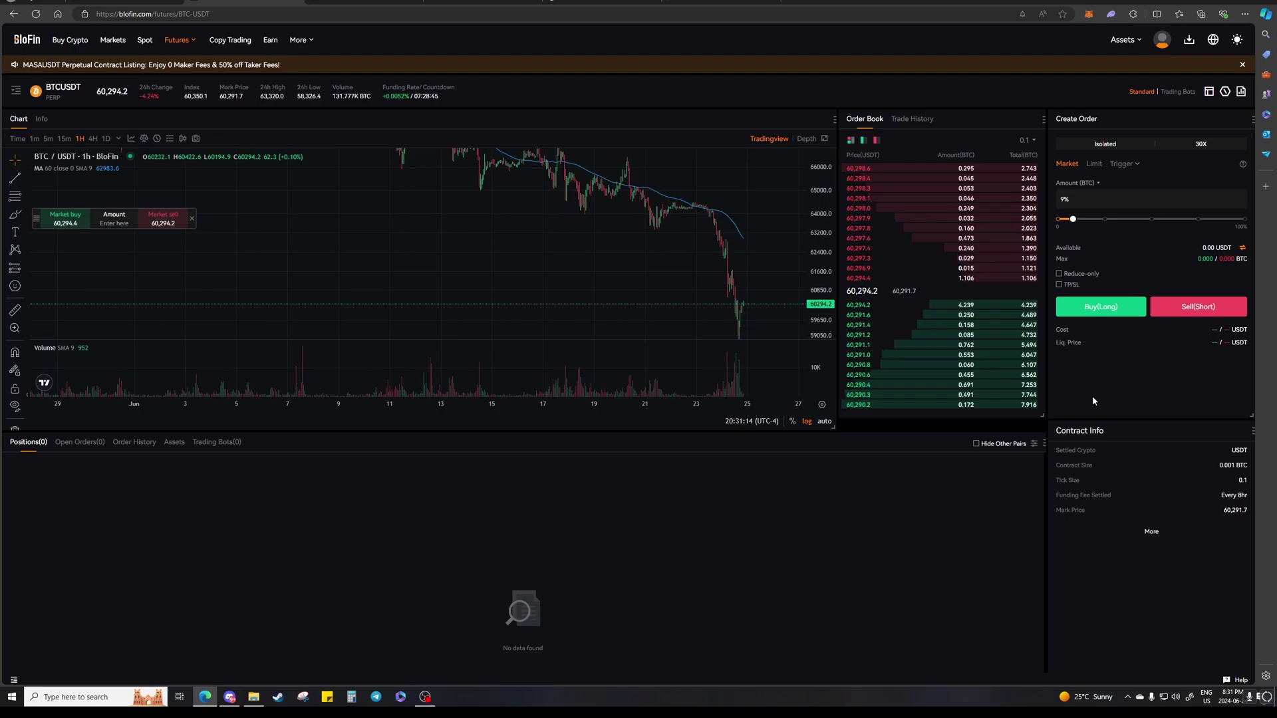
scroll(800, 282, "up", 5)
left_click_drag(748, 284, 748, 226)
left_click_drag(818, 339, 772, 270)
scroll(727, 305, "up", 2)
left_click_drag(819, 335, 819, 263)
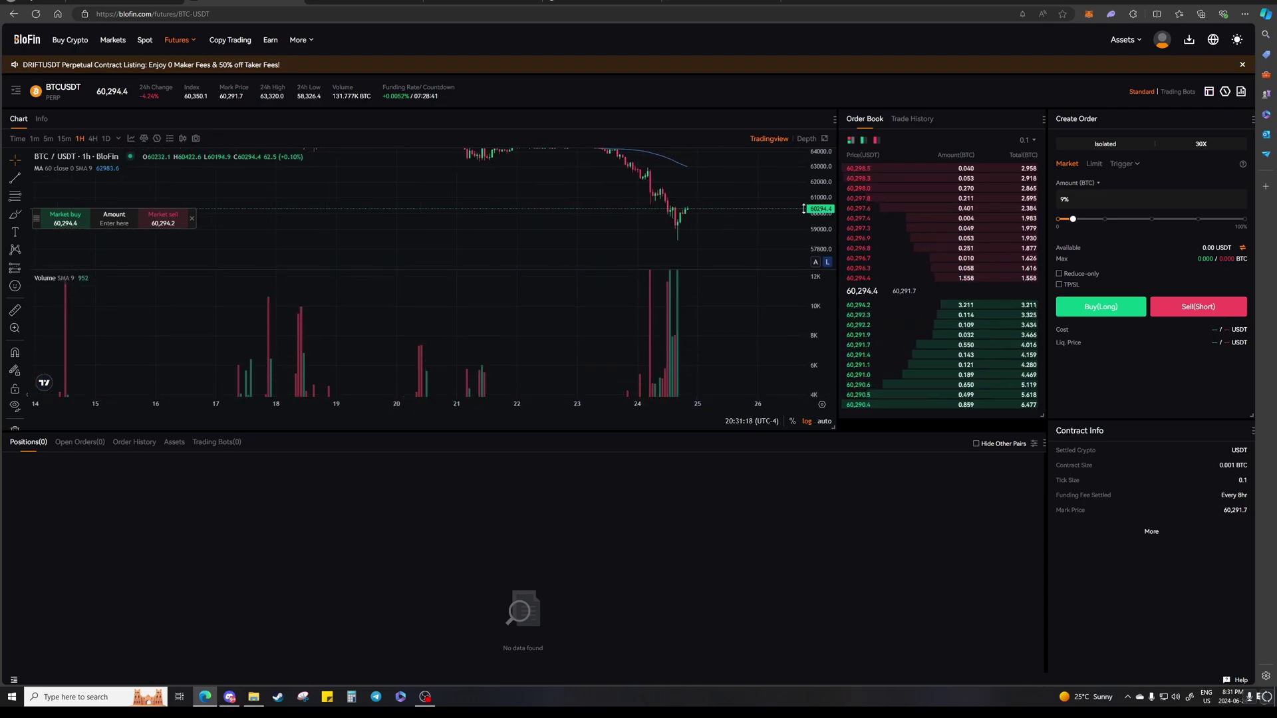
left_click_drag(762, 193, 665, 289)
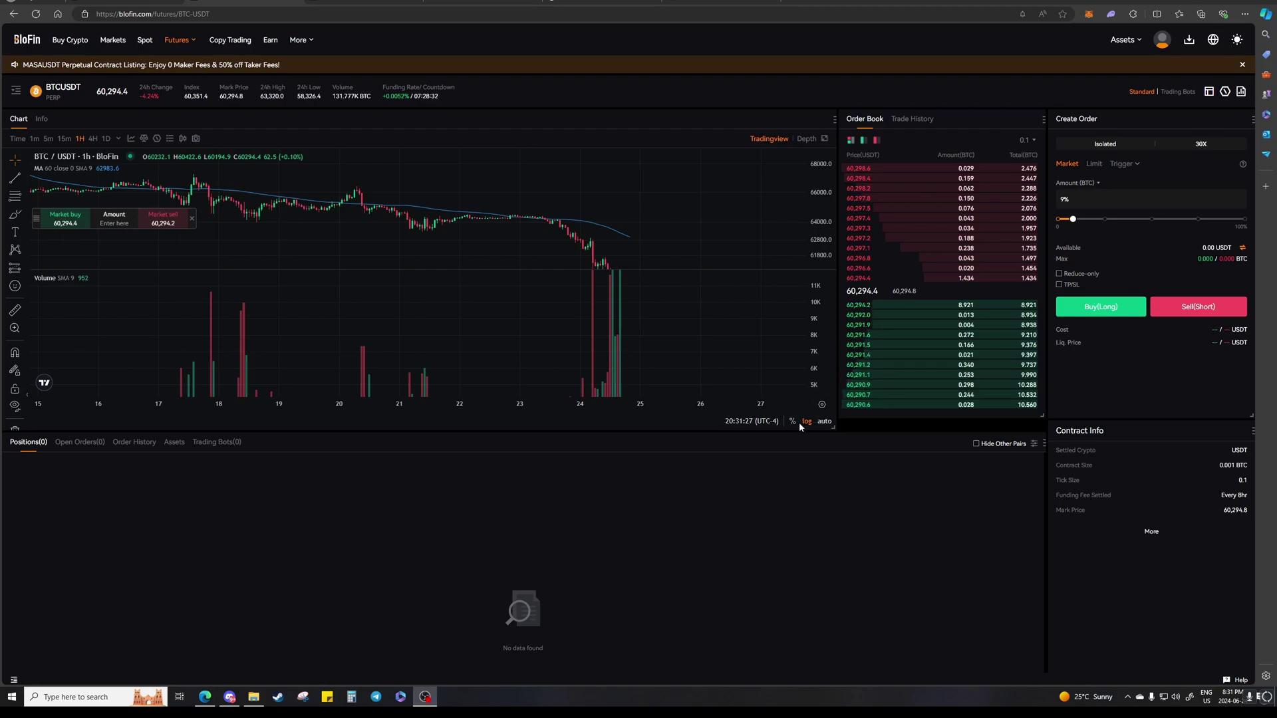
Set the BTC market order's amount to 12%, and reset it to 0%
left_click_drag(1071, 220, 1055, 219)
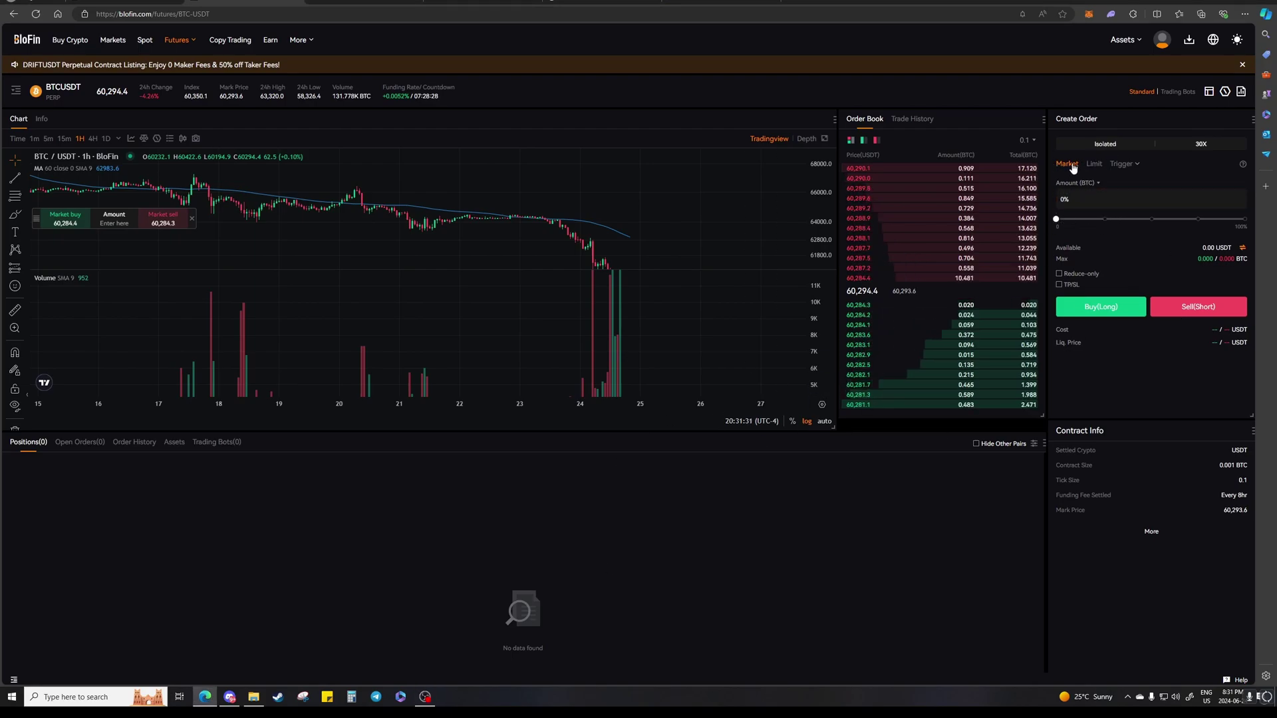
left_click_drag(735, 272, 735, 369)
left_click_drag(754, 314, 795, 264)
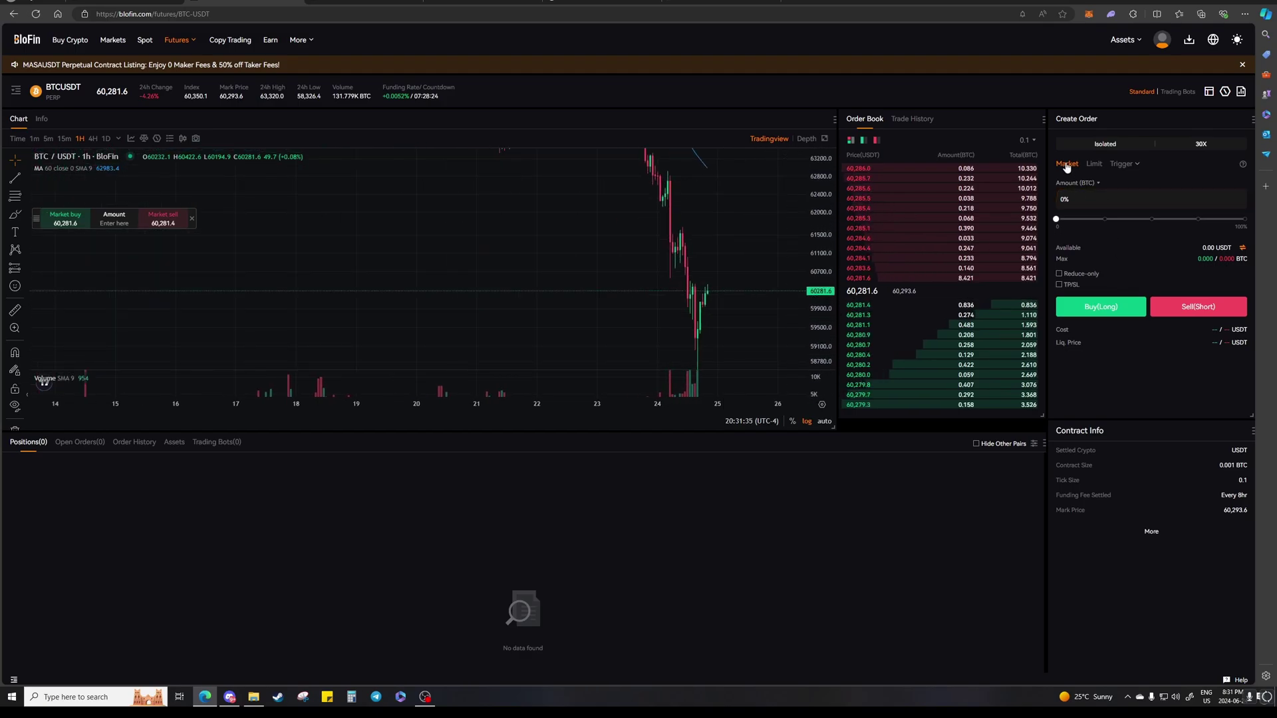
mouse_move(1056, 219)
left_mouse_down()
mouse_move(1157, 222)
mouse_move(1067, 223)
mouse_move(1079, 220)
left_mouse_up()
left_click(1123, 191)
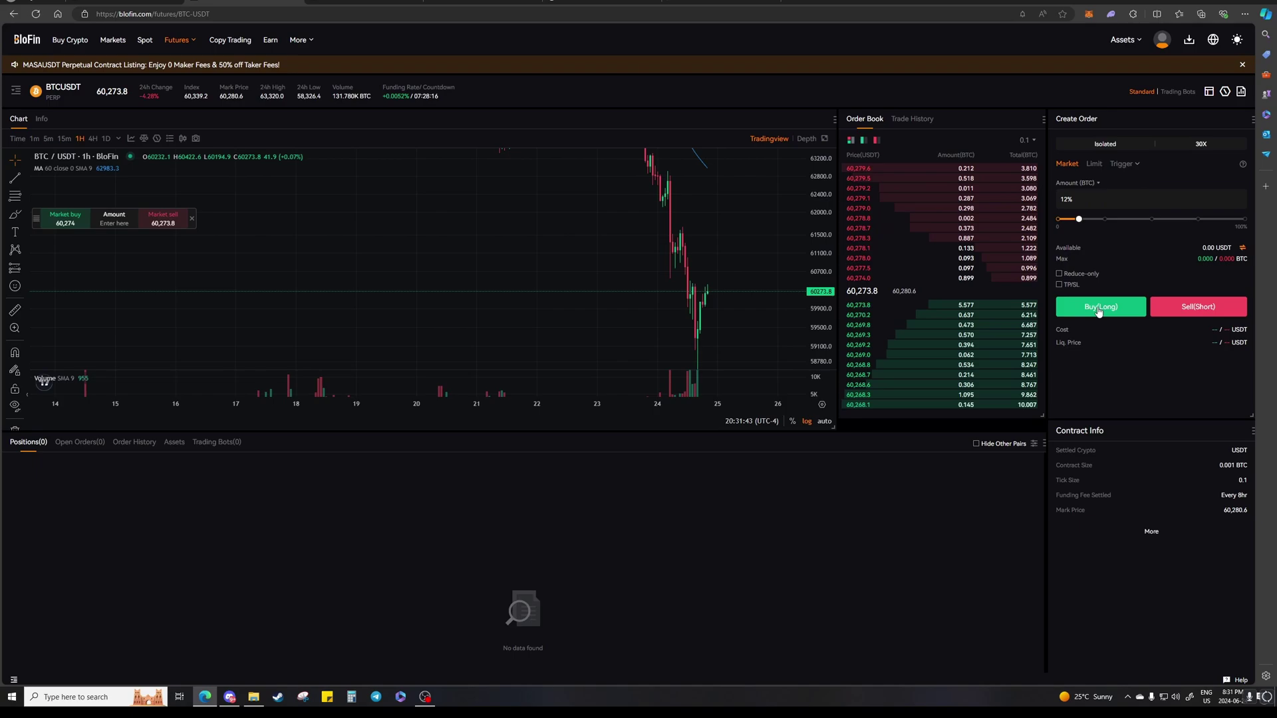
scroll(736, 276, "up", 3)
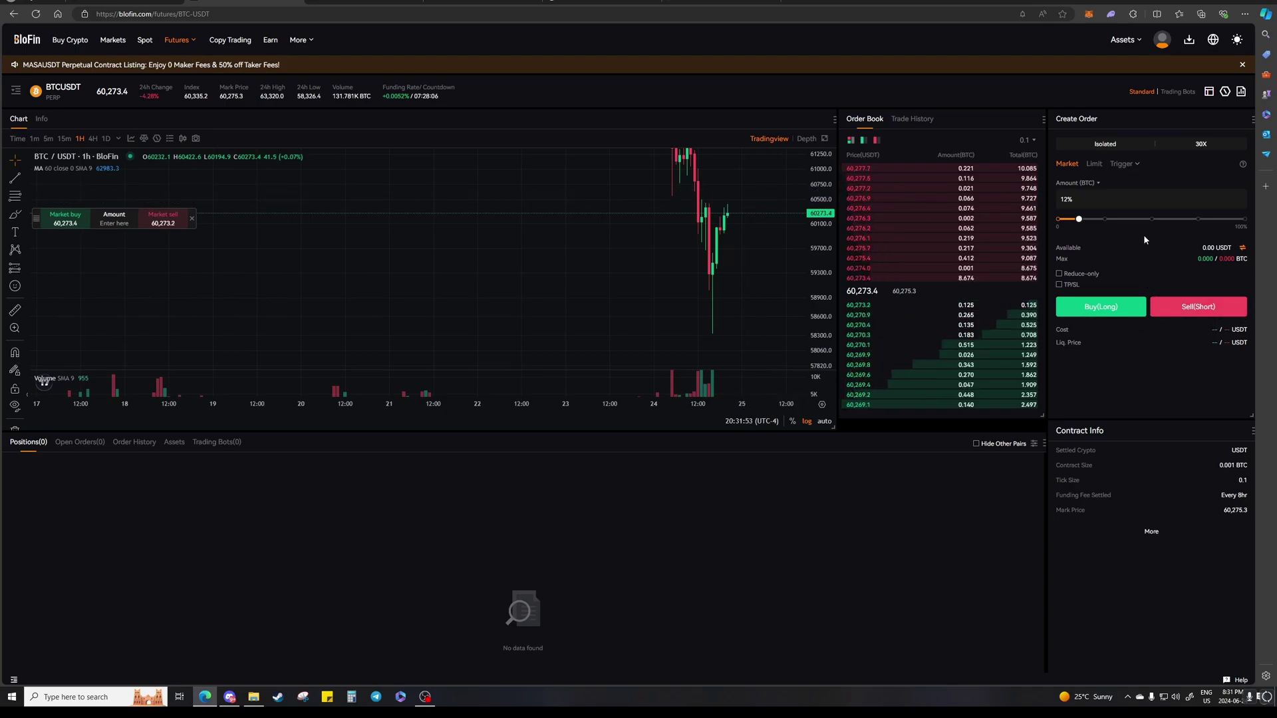
left_click_drag(1078, 218, 1044, 222)
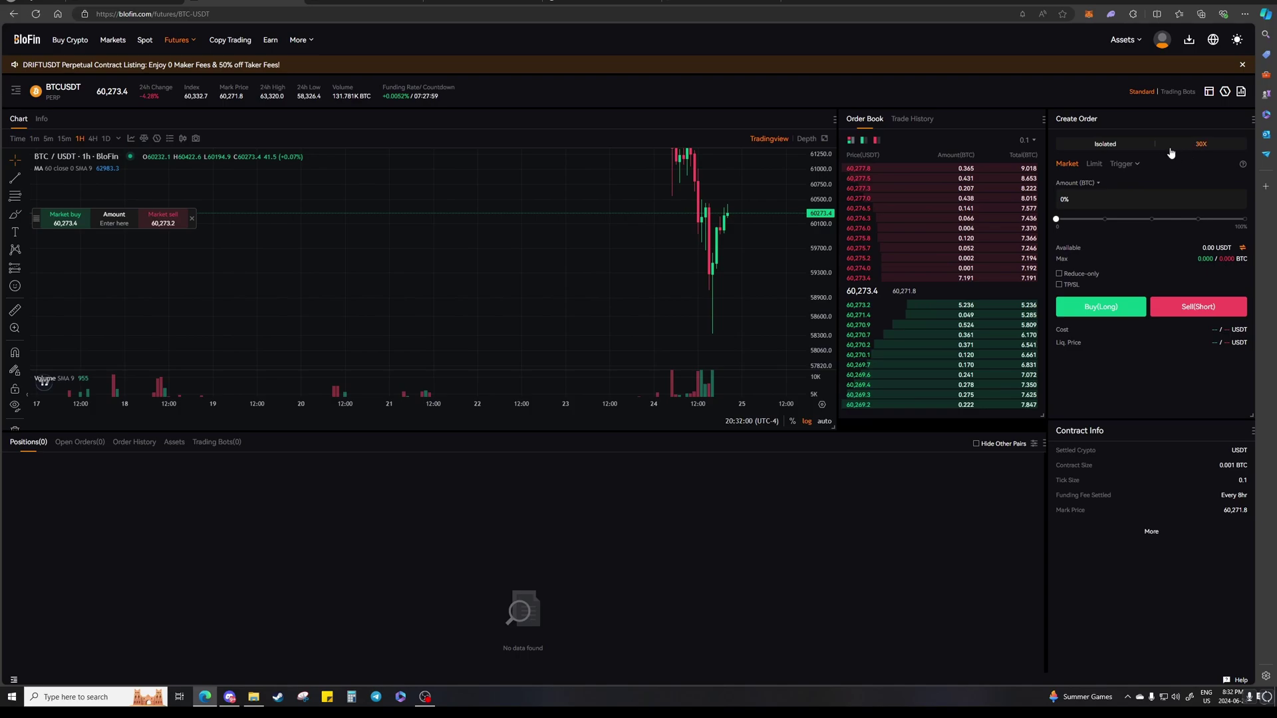
Switch the BTCUSDT order to Limit and set its price to 58000 USDT
left_click(1093, 164)
left_click_drag(840, 236, 822, 297)
left_click_drag(748, 264, 705, 265)
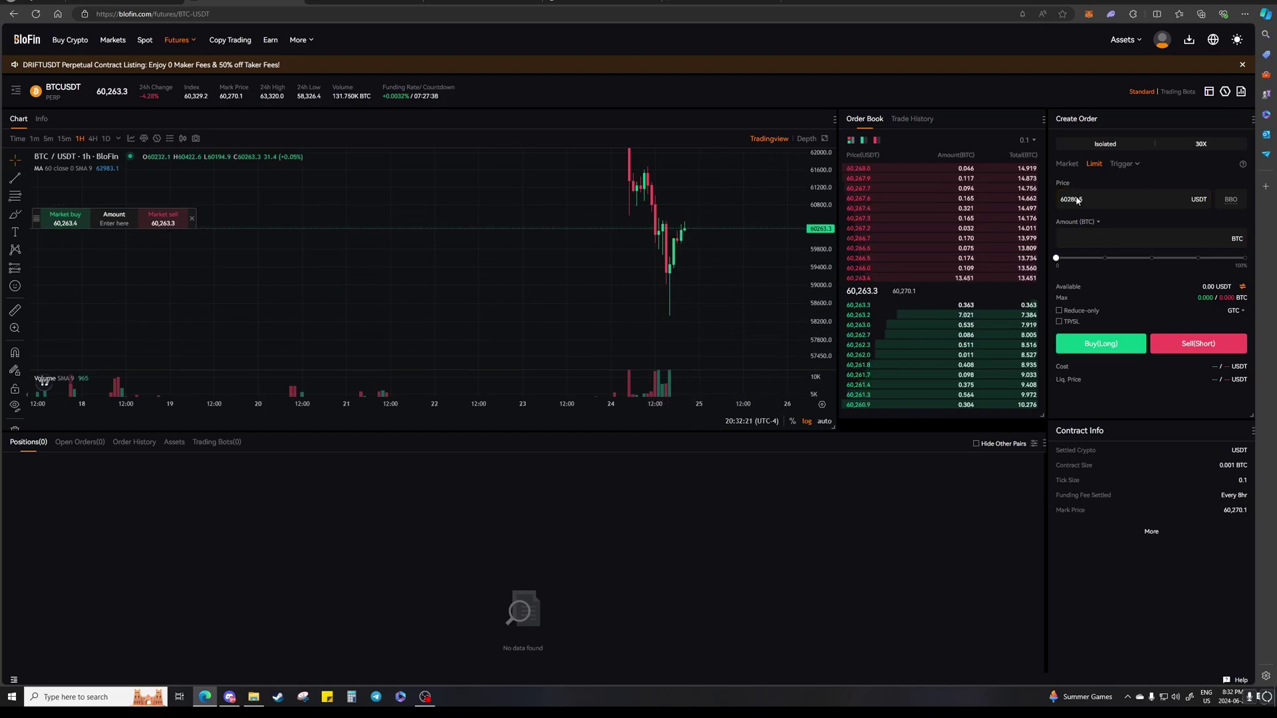
double_click(1097, 202)
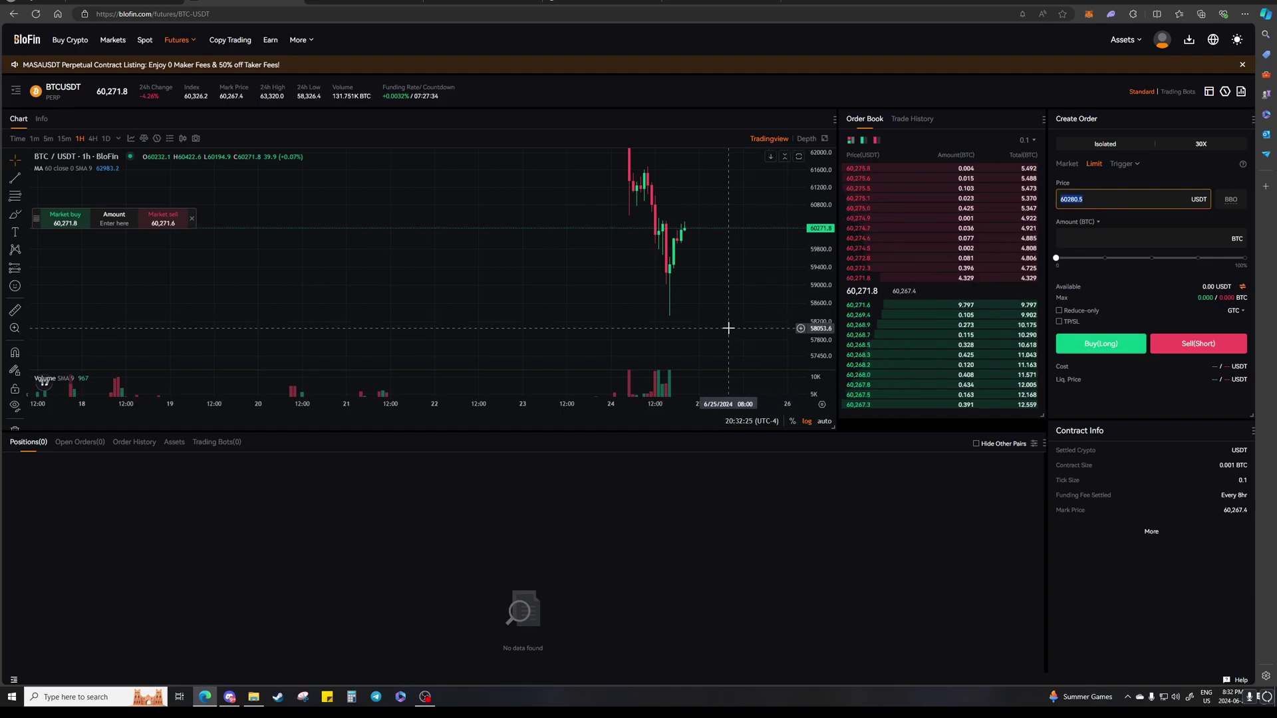
type("58000")
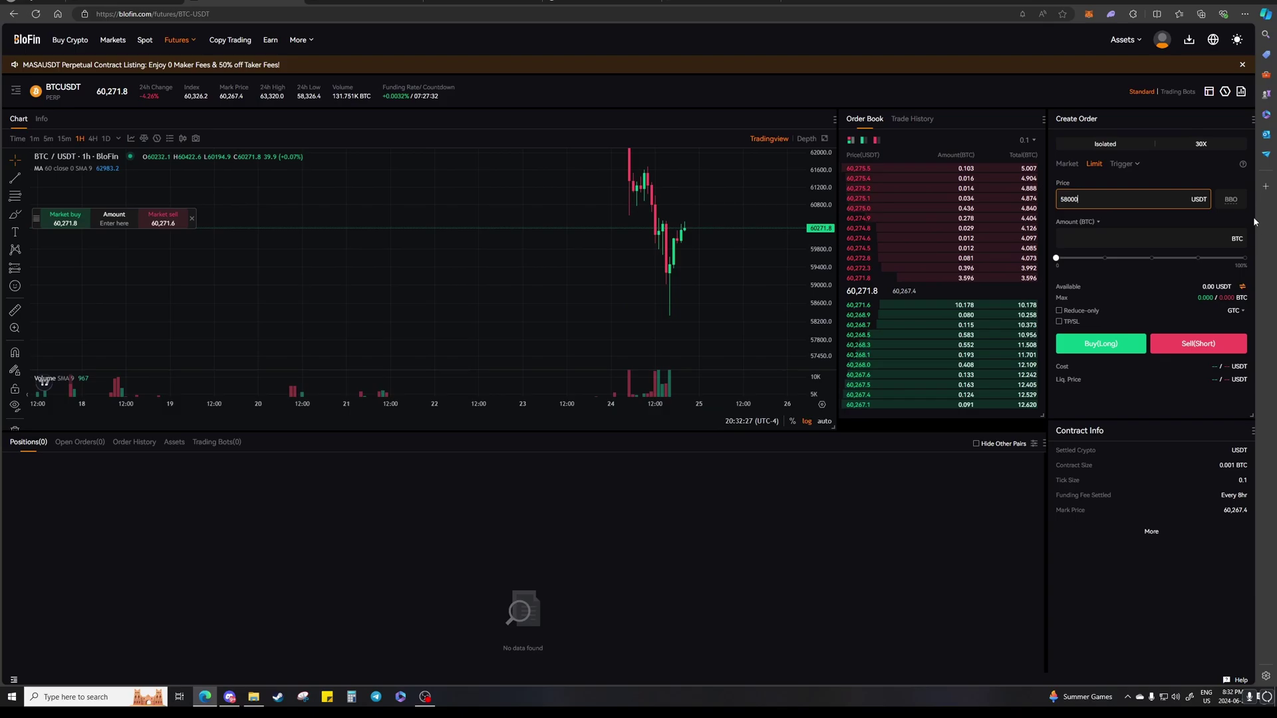
left_click(1174, 177)
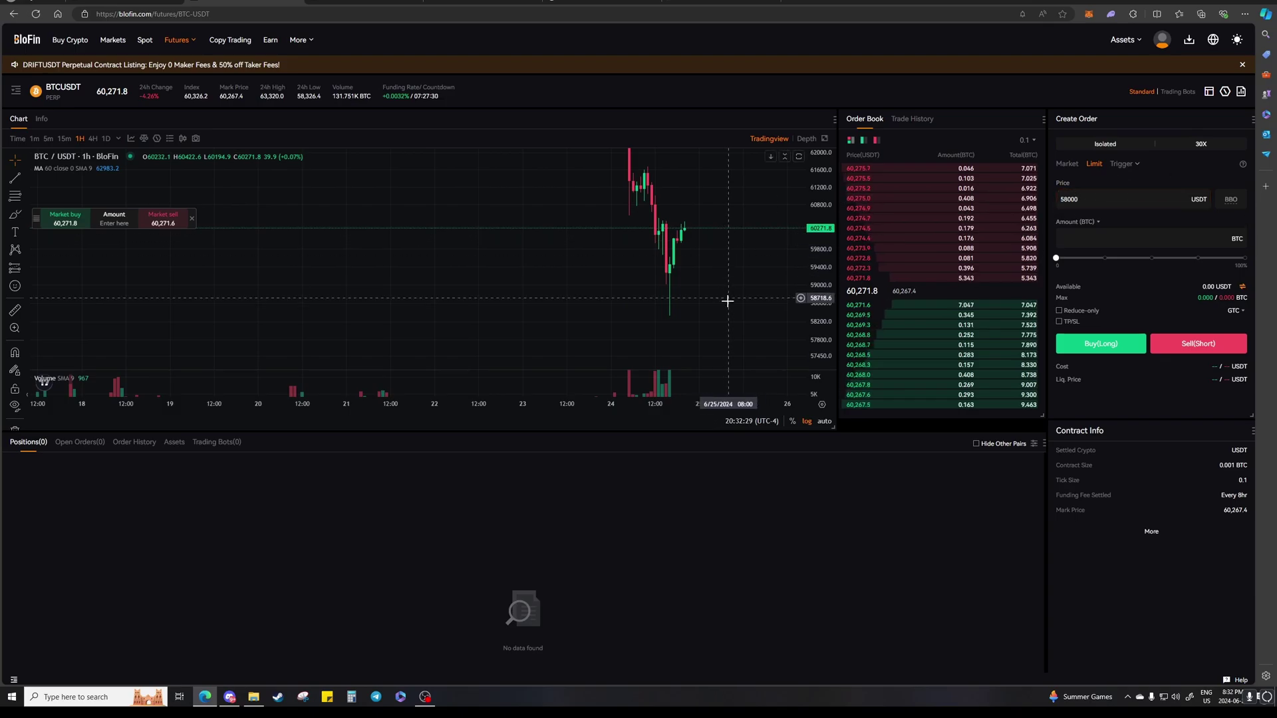
Change the limit order's price to 62000 USDT, leaving the amount empty
left_click_drag(714, 303, 689, 344)
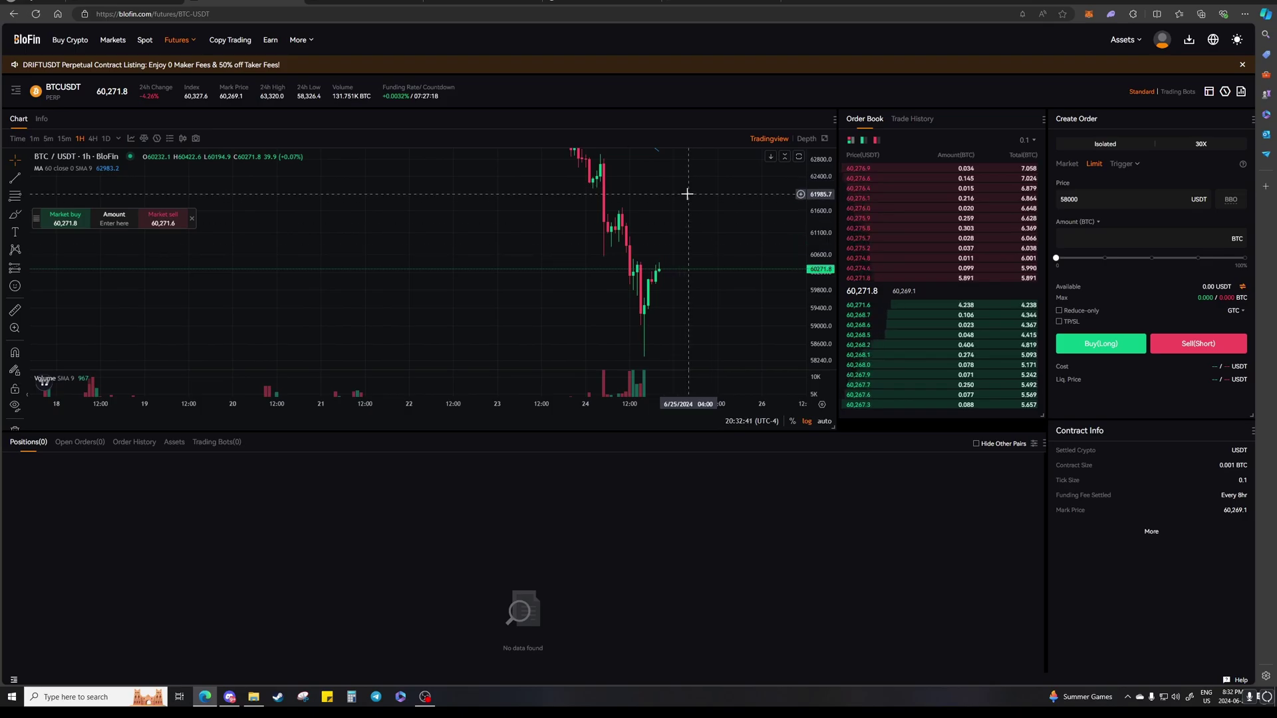
left_click(1117, 199)
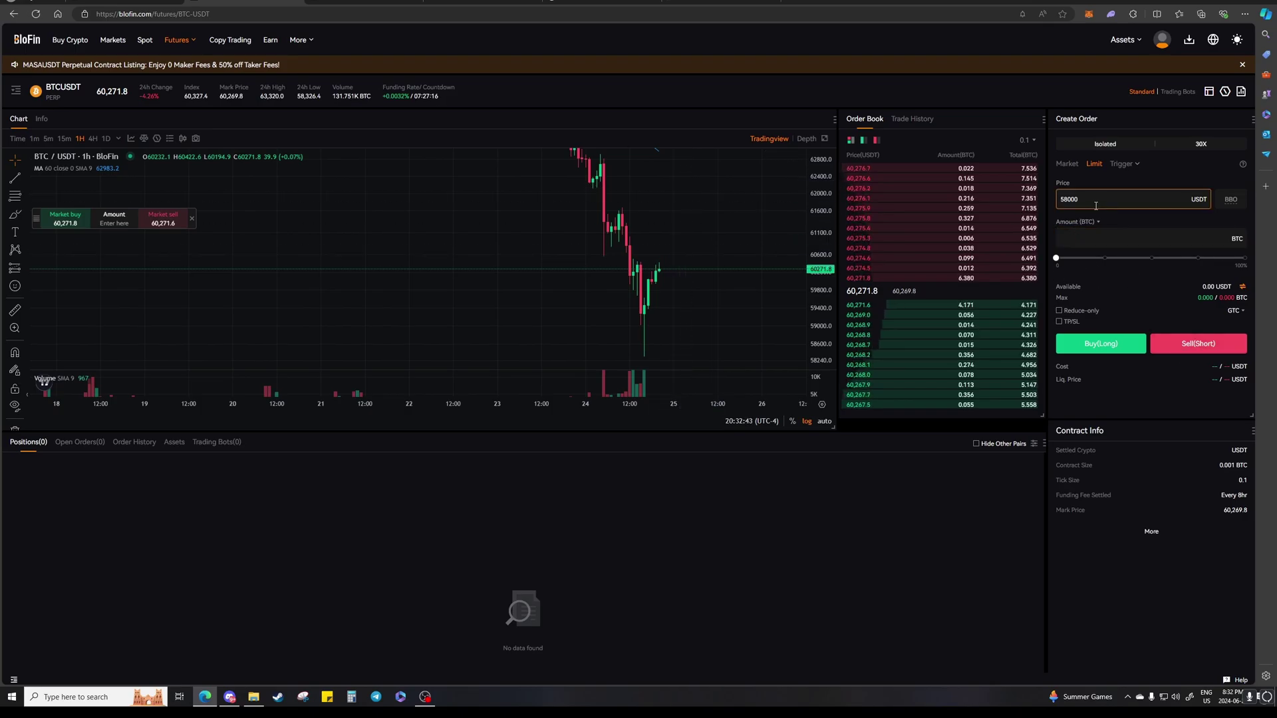
type("620")
left_click(1105, 245)
left_click_drag(1090, 198, 1077, 199)
key("BackSpace")
key("BackSpace")
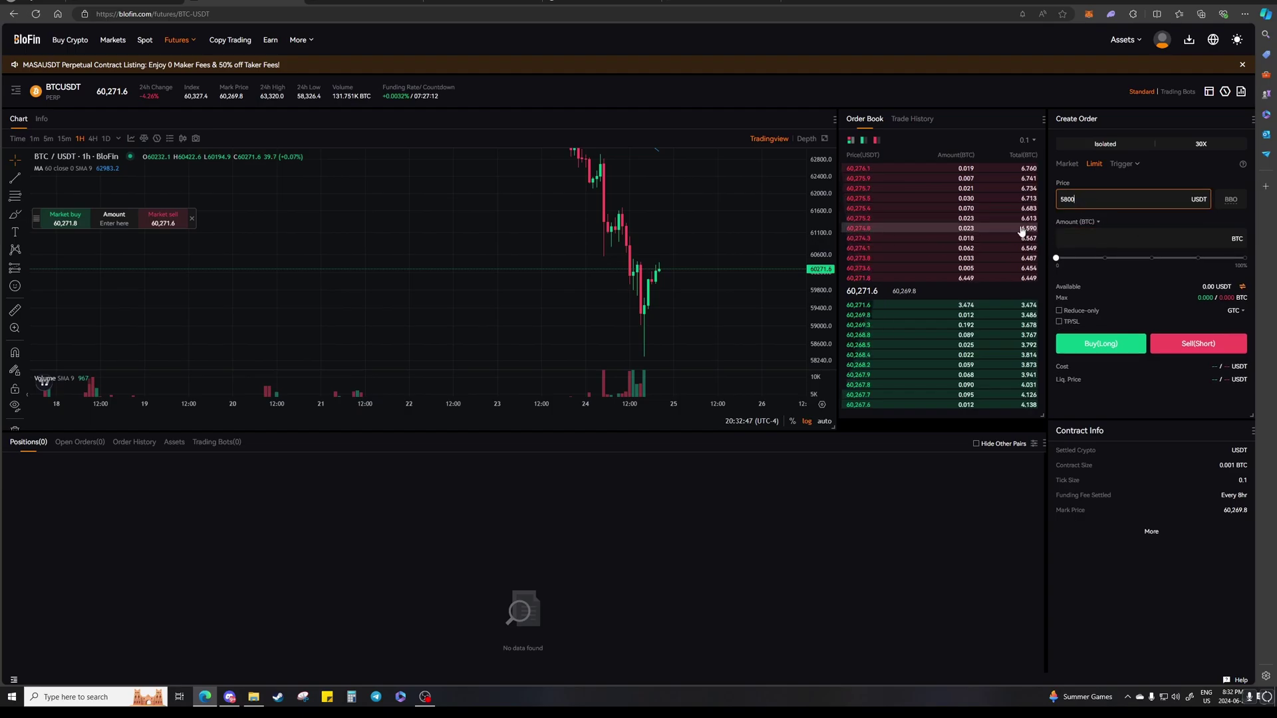
left_click(1183, 232)
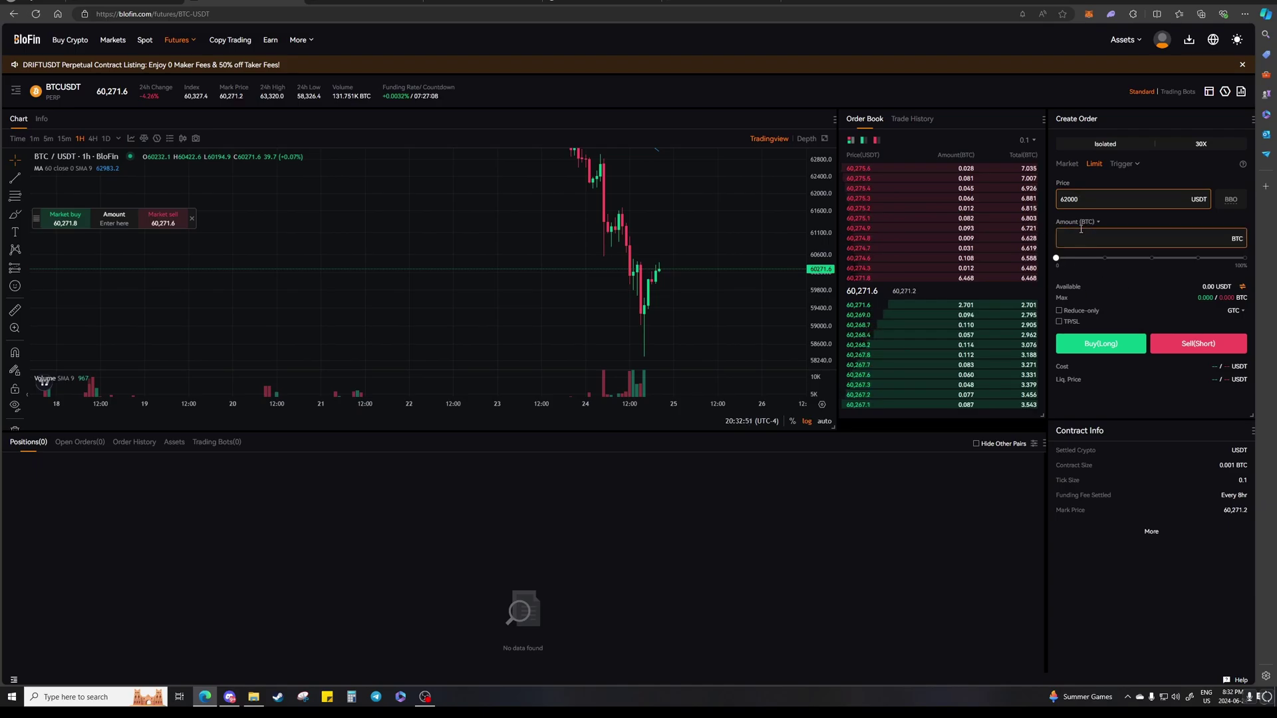
left_click(1216, 343)
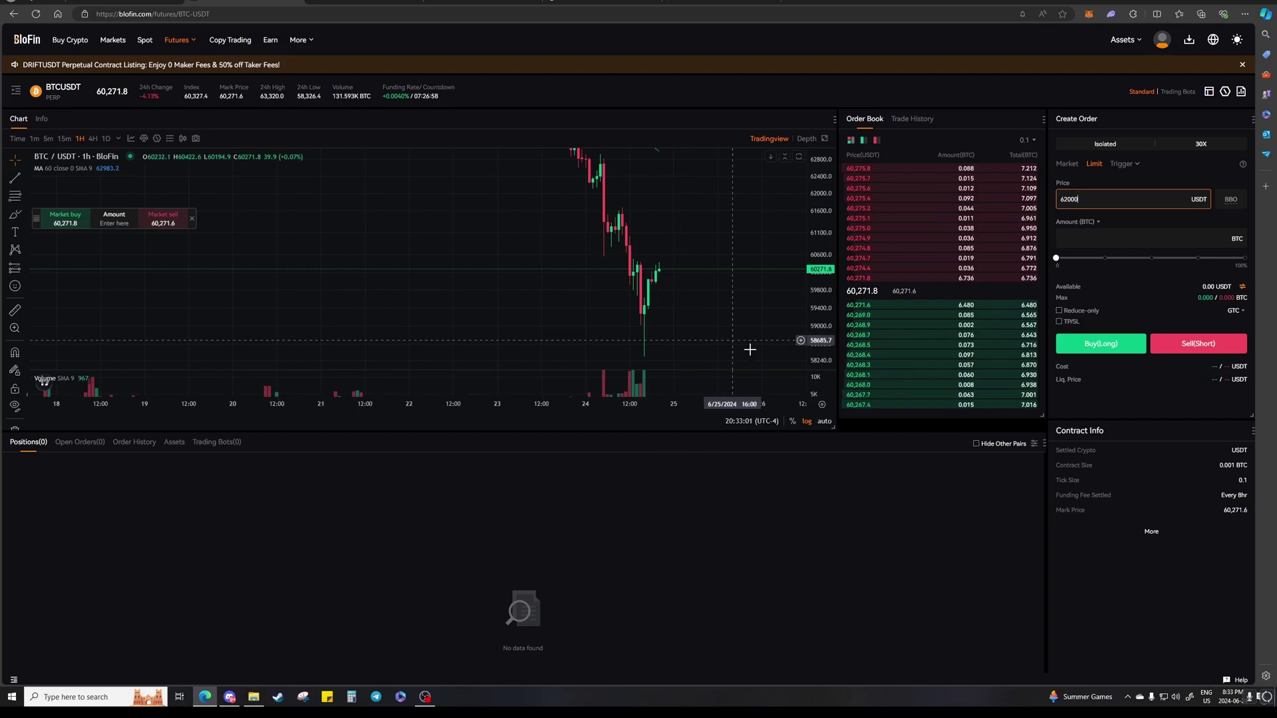
left_click_drag(758, 231, 782, 192)
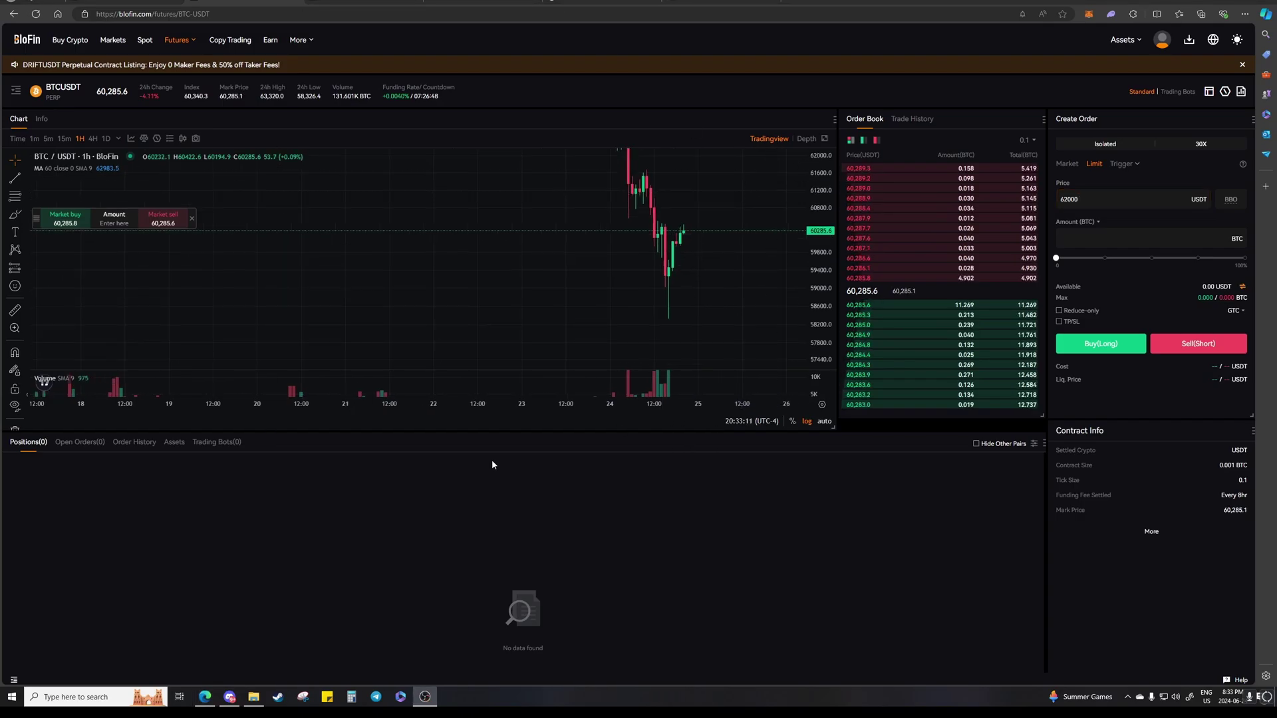
Switch the BTCUSDT order type to Trigger and review the available trigger order types
left_click(1138, 173)
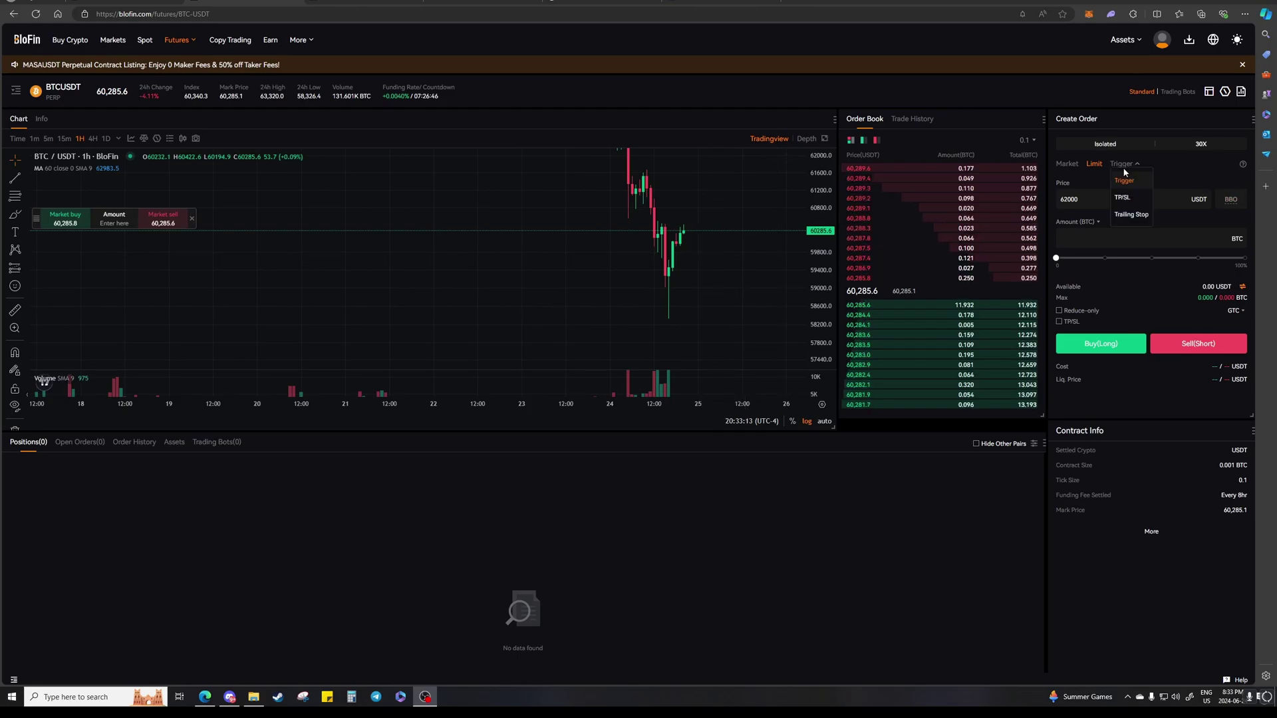
left_click(1120, 175)
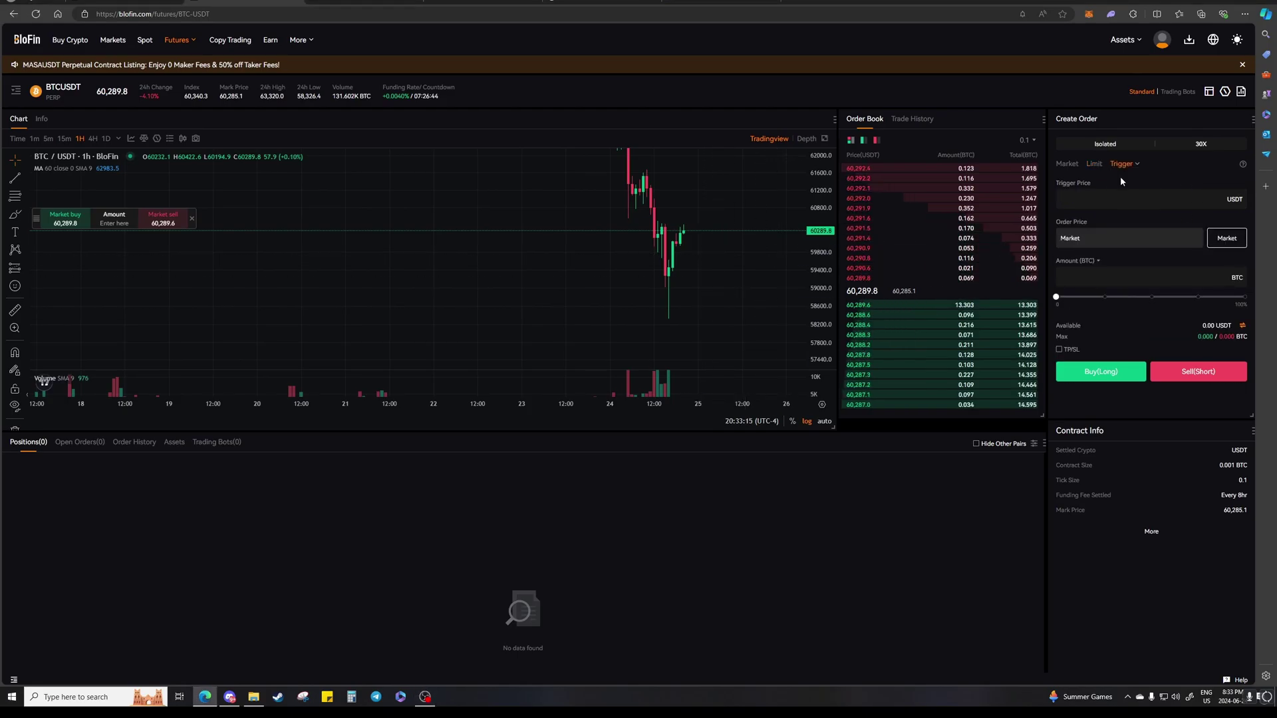
left_click(1125, 166)
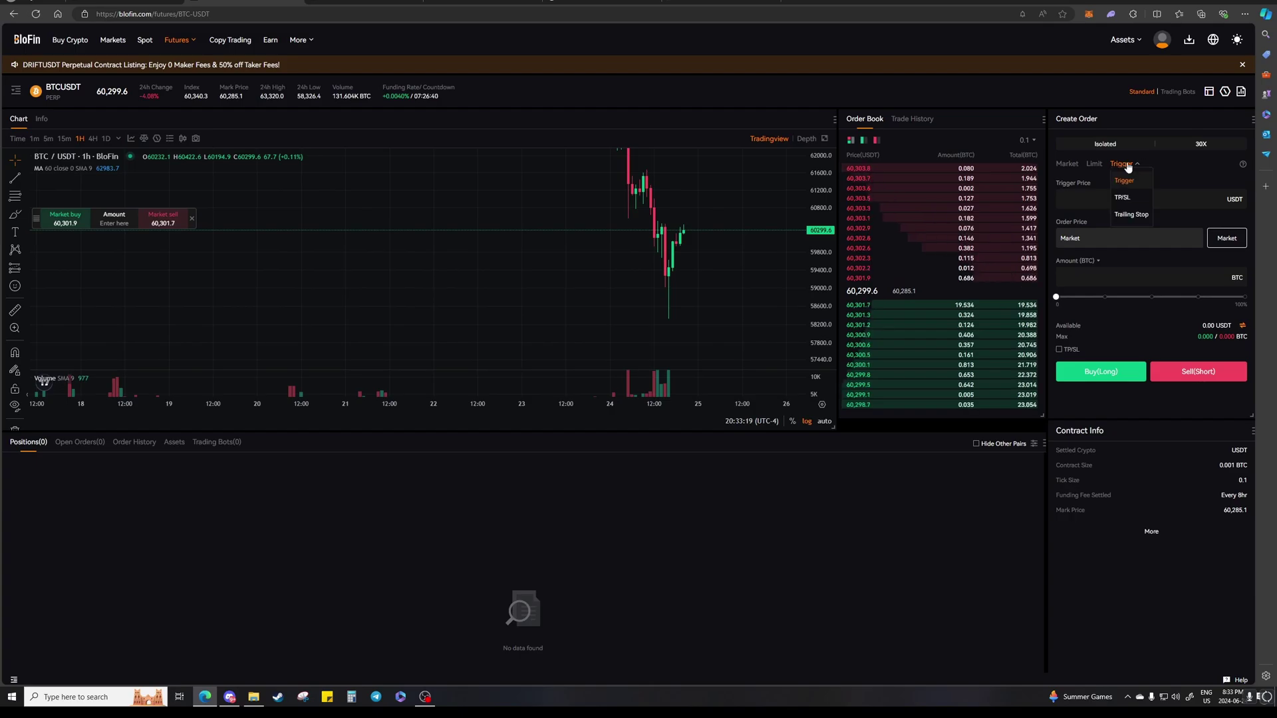
left_click_drag(689, 193, 590, 222)
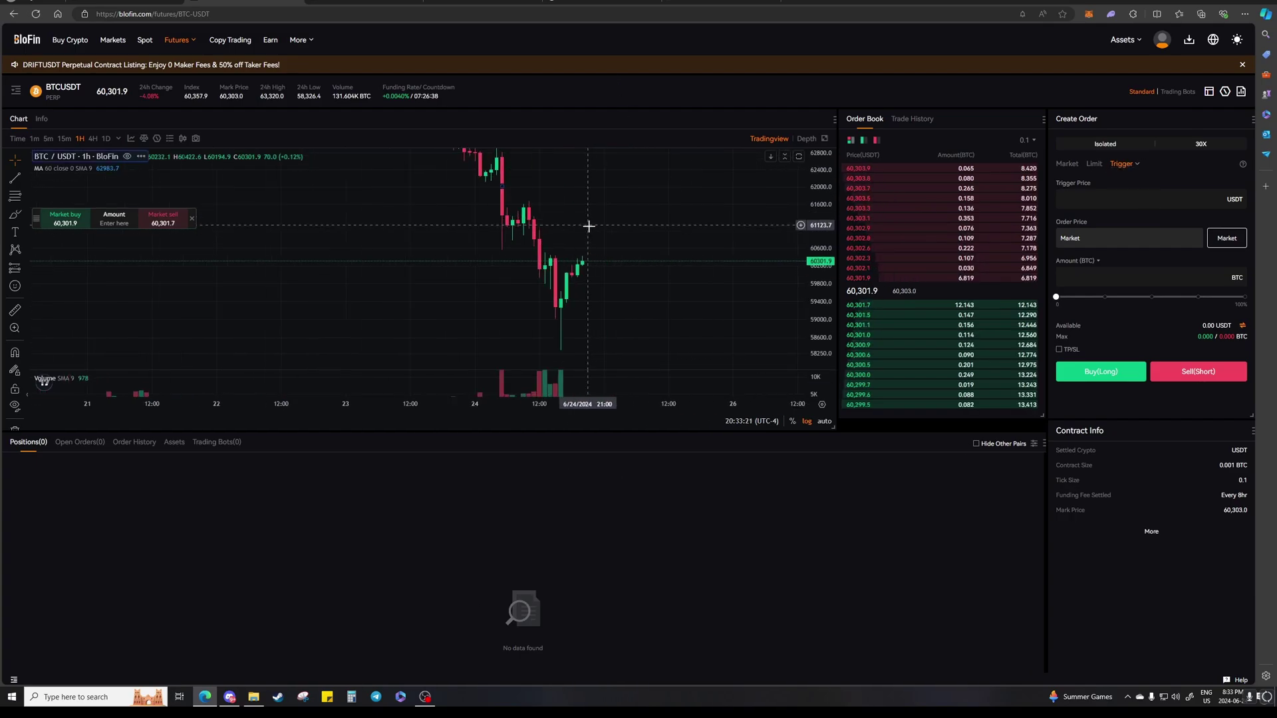
Switch to TradingView and place the long position drawing beside the latest candle on the AVAXUSDT 5-minute chart
left_click(133, 2)
scroll(930, 359, "down", 2)
left_click_drag(1102, 496, 1102, 419)
left_click_drag(962, 439, 892, 461)
left_click_drag(1024, 310, 798, 305)
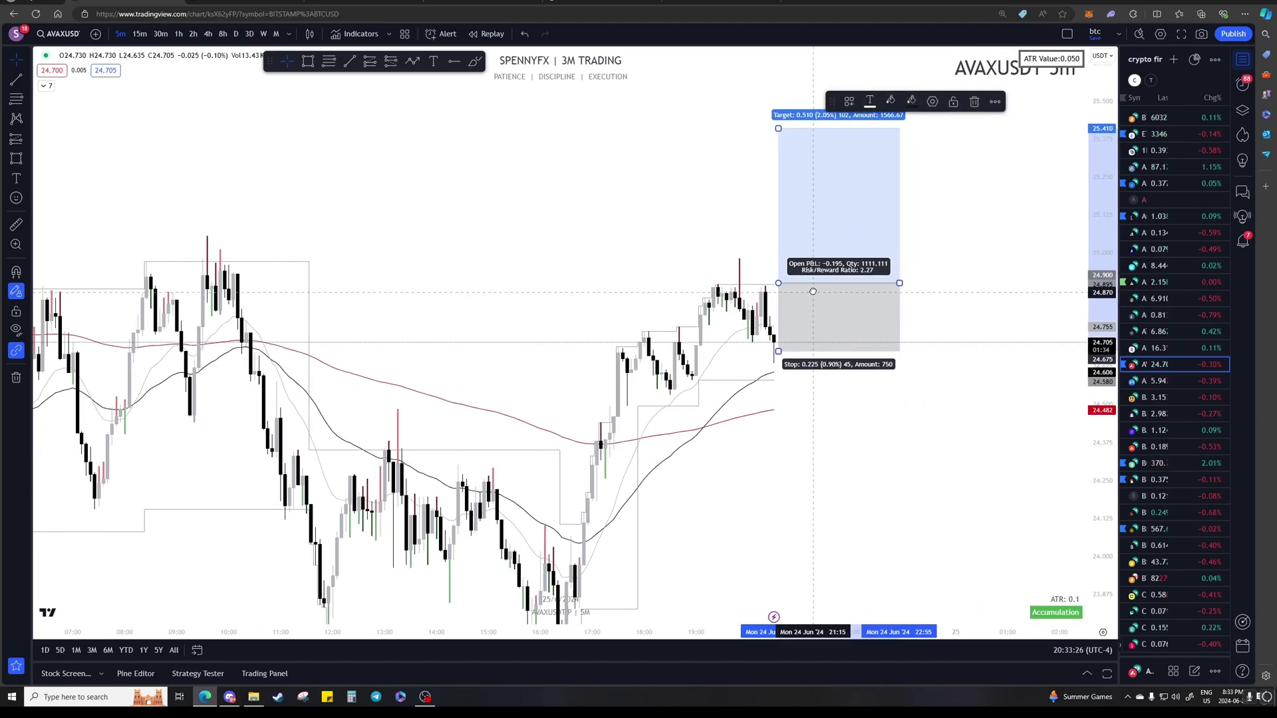
Lower the stop level of the AVAXUSDT long position to about 24.62
scroll(983, 390, "up", 2)
left_click_drag(1106, 476, 1106, 403)
left_click_drag(920, 355, 756, 391)
left_click(748, 375)
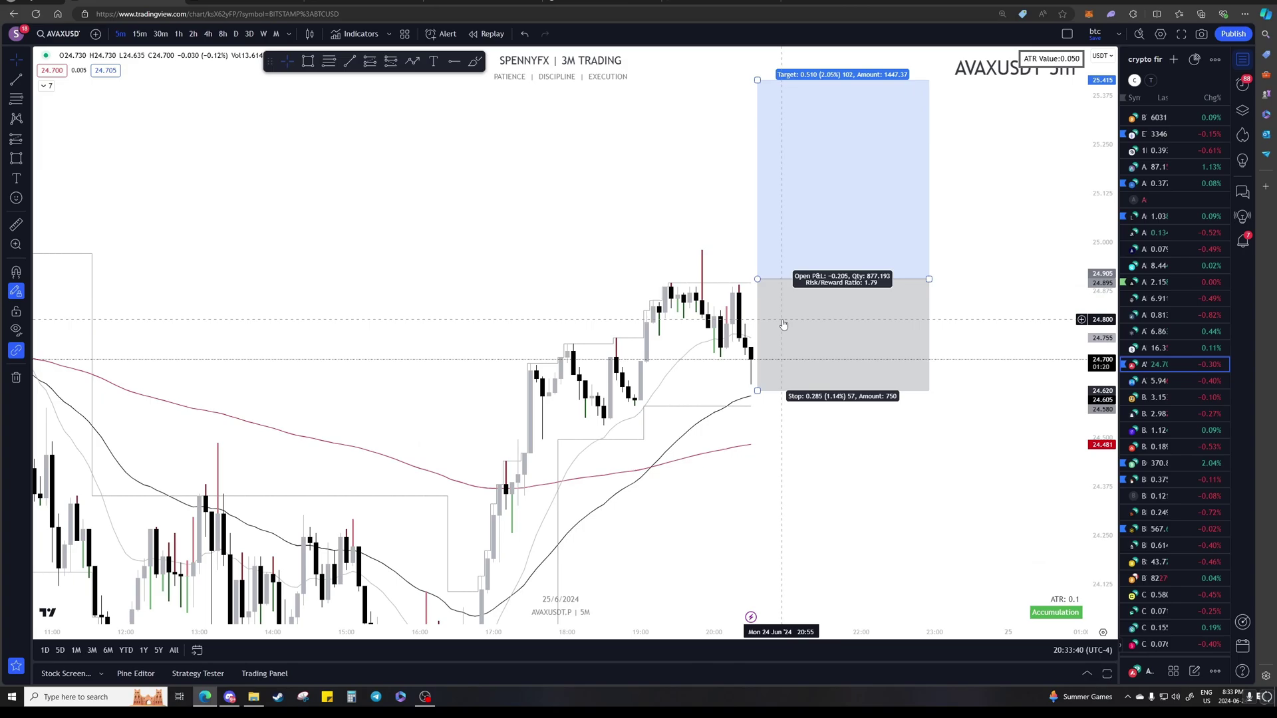
Raise the long position's profit target to a risk/reward ratio of about 2.93, with the entry at 24.900
left_click_drag(783, 324, 771, 514)
left_click_drag(824, 421, 867, 421)
left_click_drag(794, 272, 793, 144)
left_click_drag(883, 382, 849, 194)
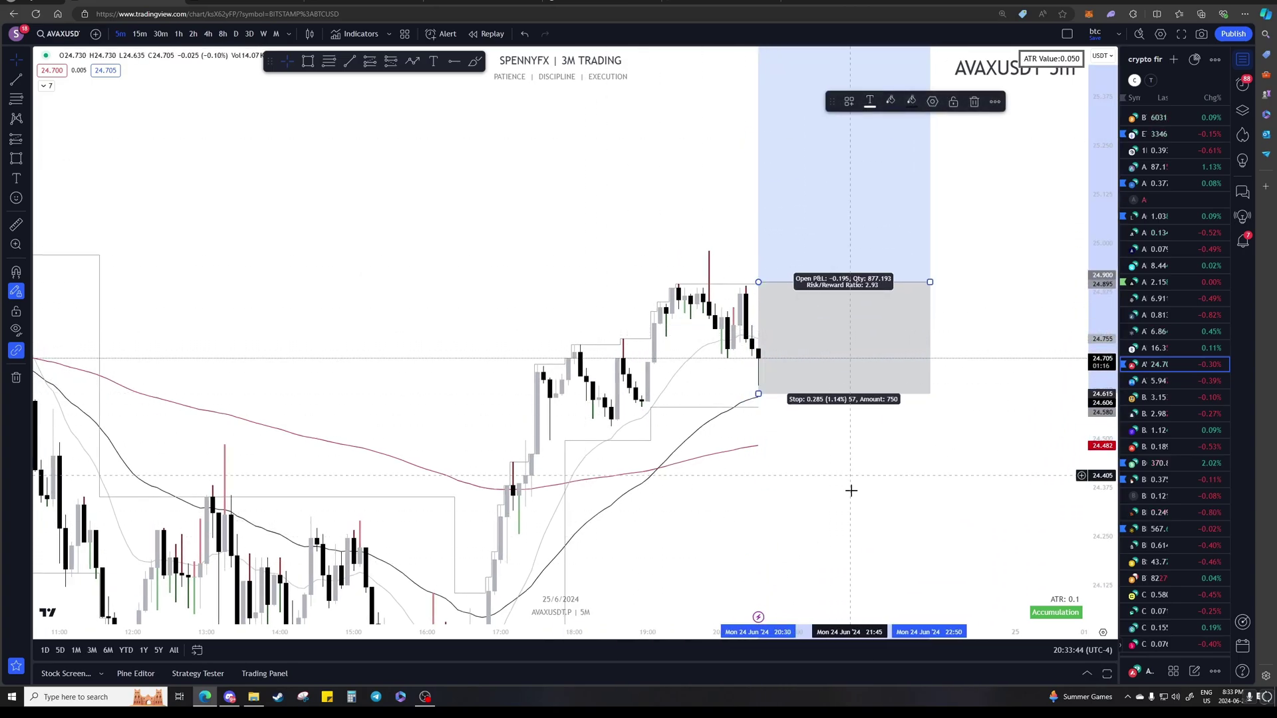
left_click(850, 457)
left_click_drag(764, 463, 792, 449)
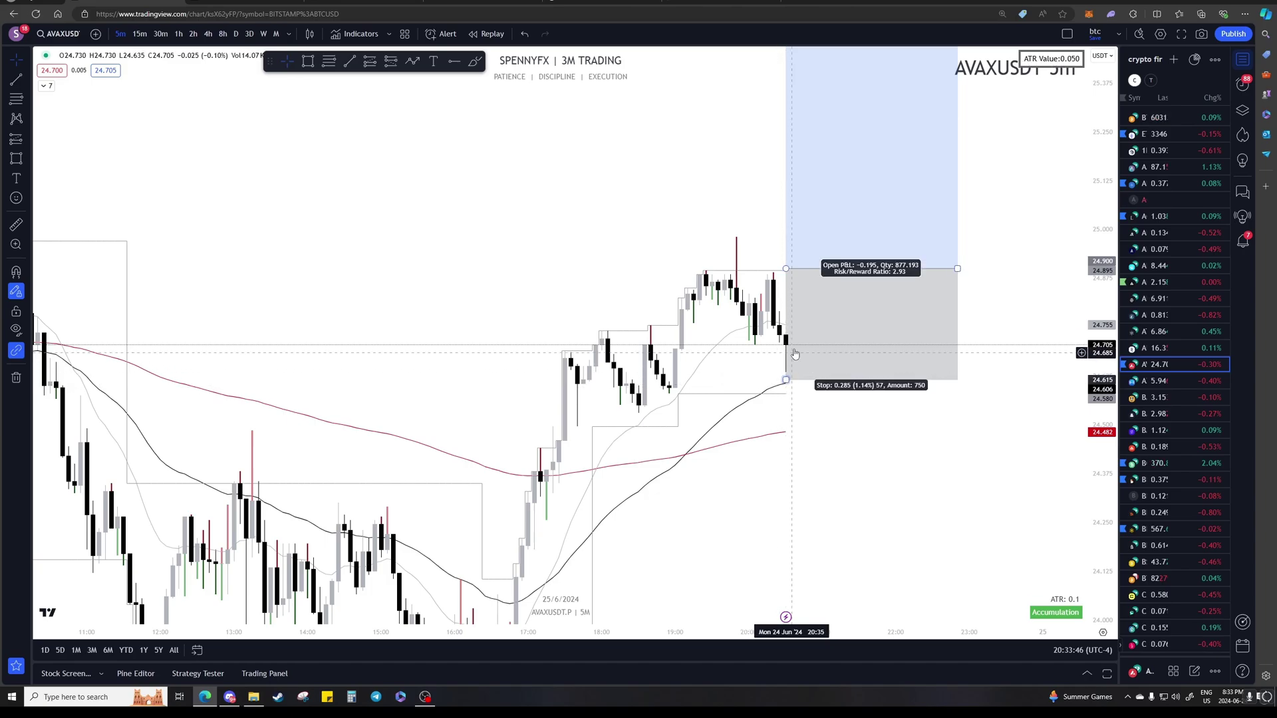
scroll(997, 406, "up", 2)
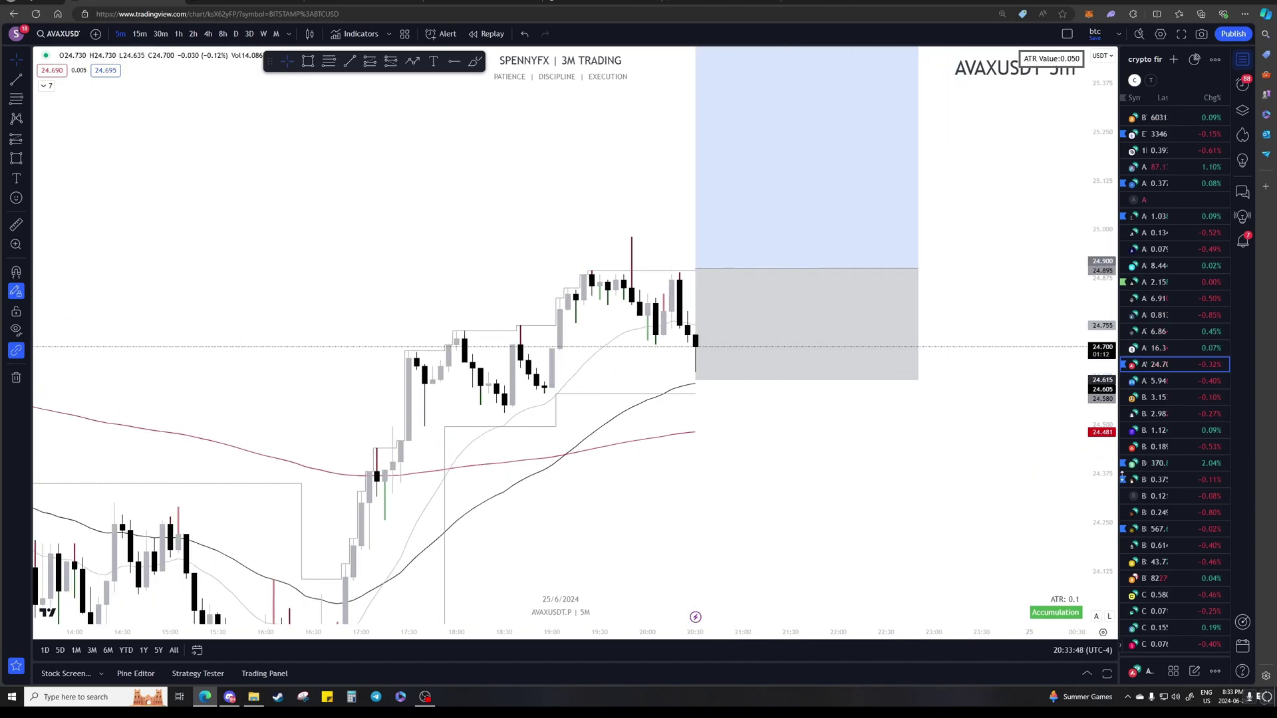
left_click_drag(1102, 476, 1103, 403)
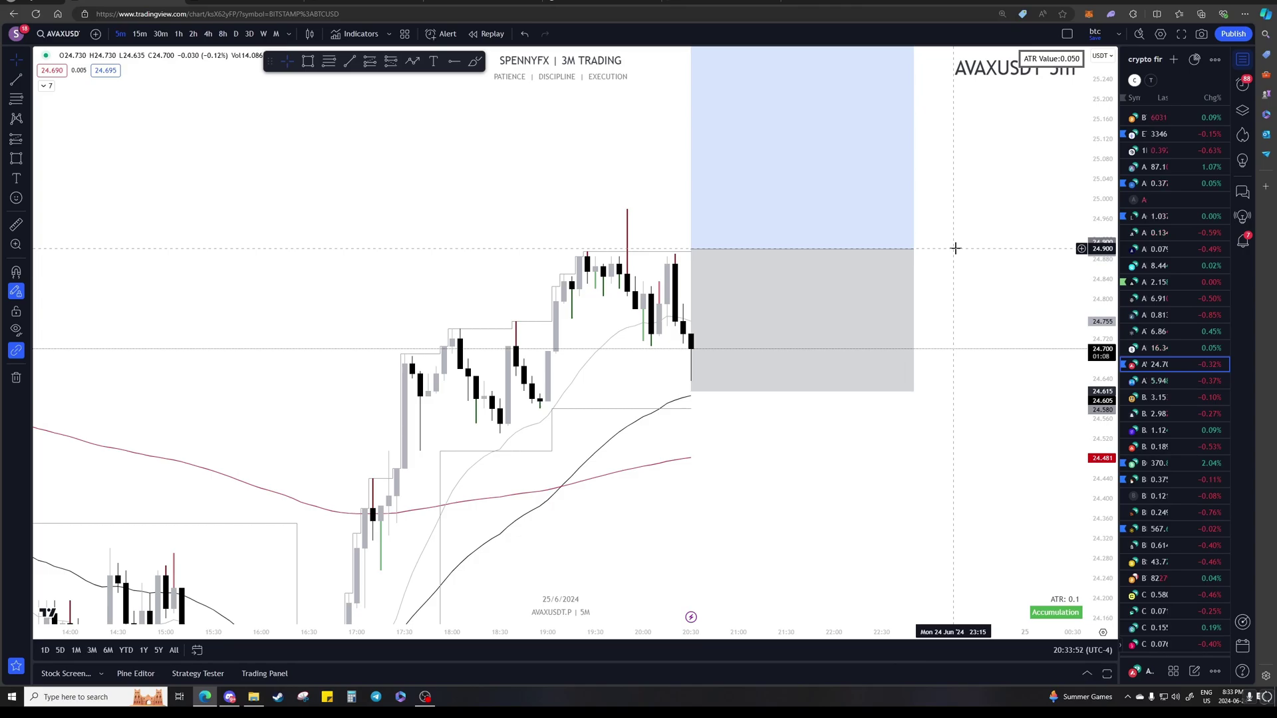
Switch to MEXC futures and set the AVAX USDT trigger order's trigger price to 24.9, leaving the quantity empty
left_click(362, 3)
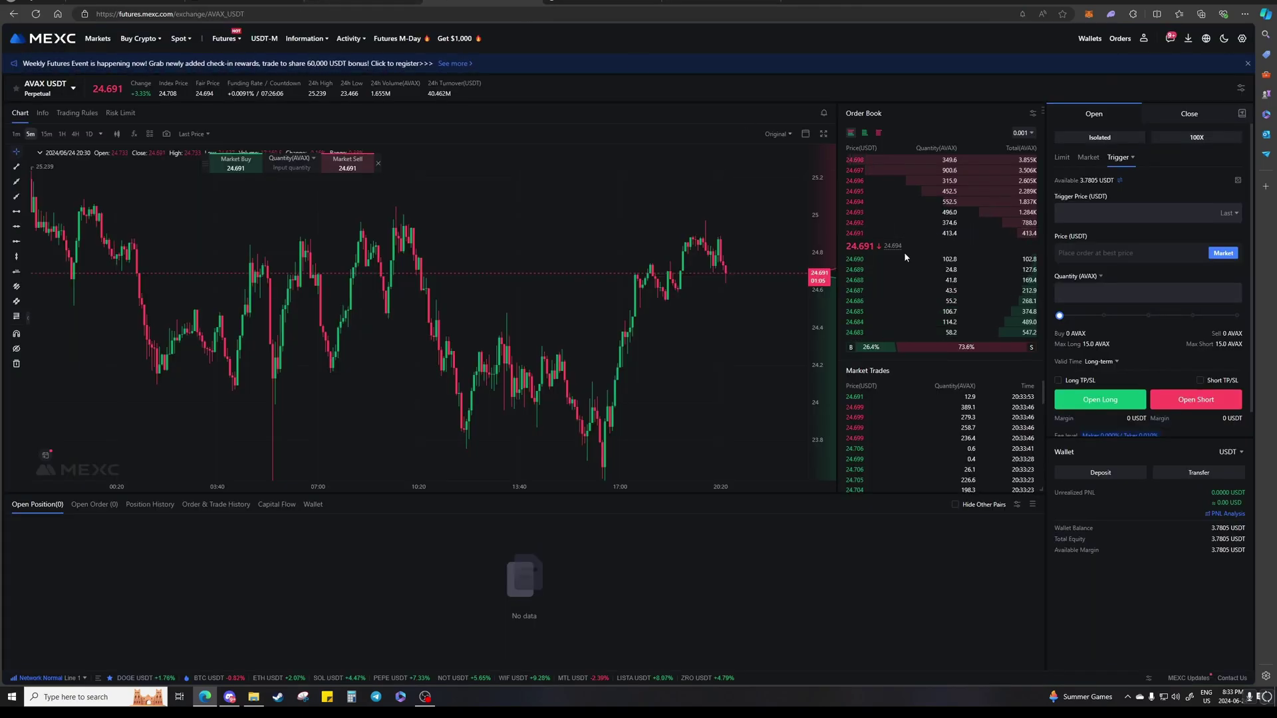
left_click(1131, 158)
left_click(1153, 212)
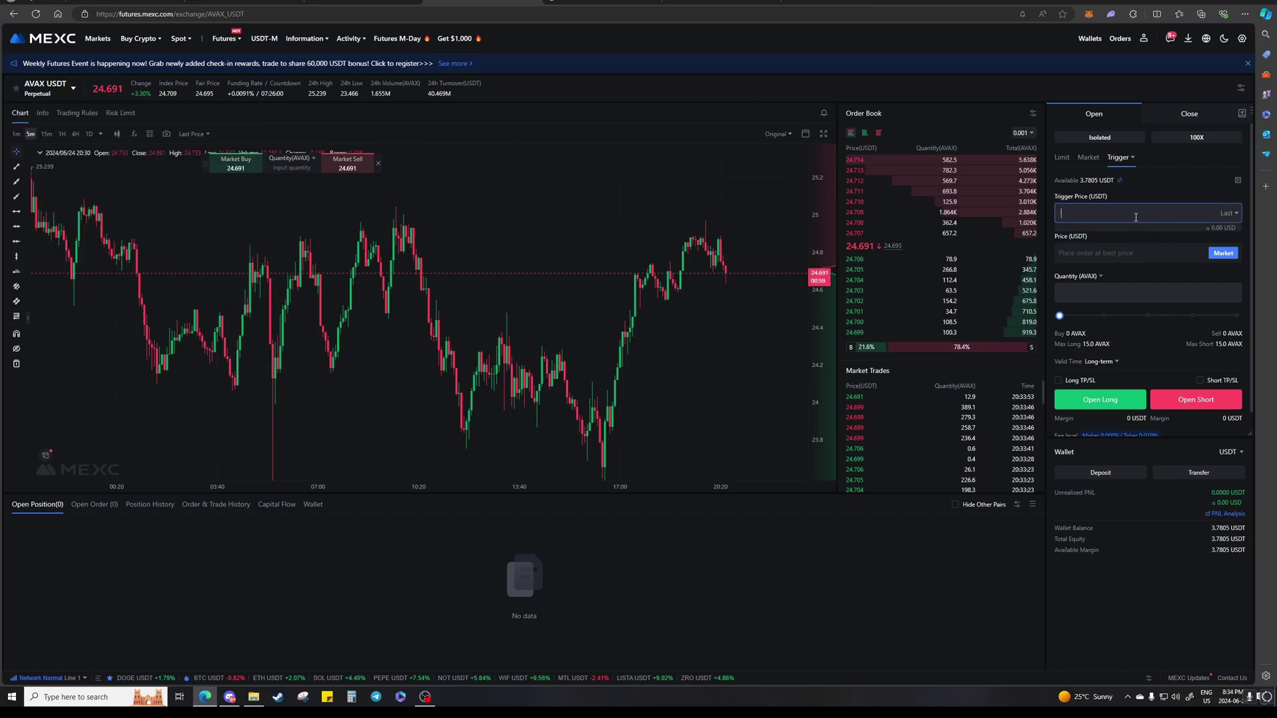
left_click(1155, 179)
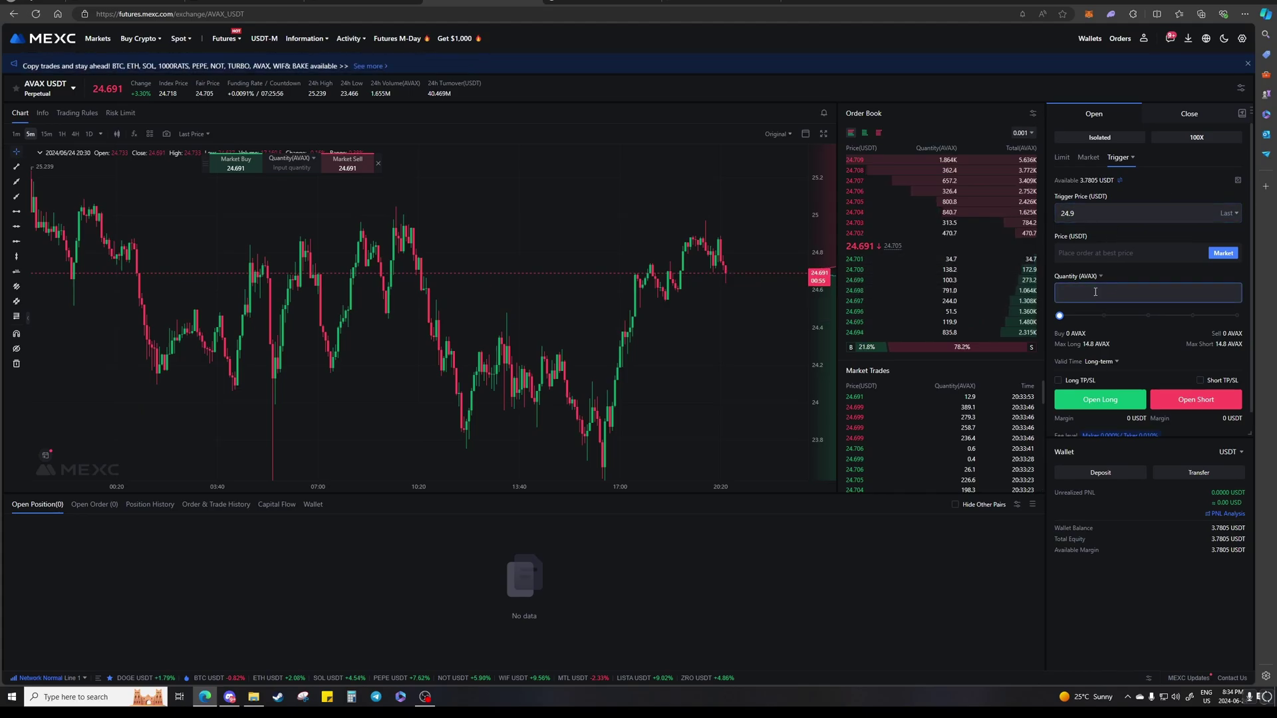
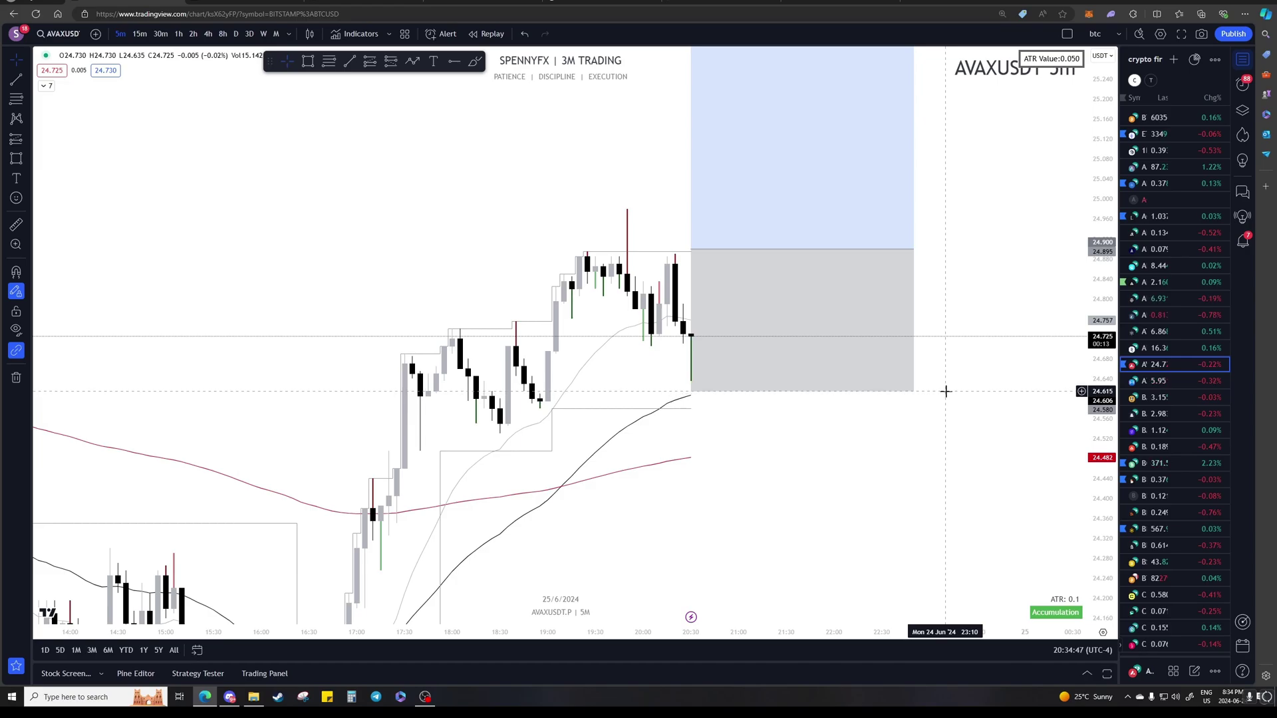
Lower the AVAXUSDT long position's stop to 24.610, and calculate its size on cps.cx with entry price 24.9 and stop loss 24.61
left_click(711, 391)
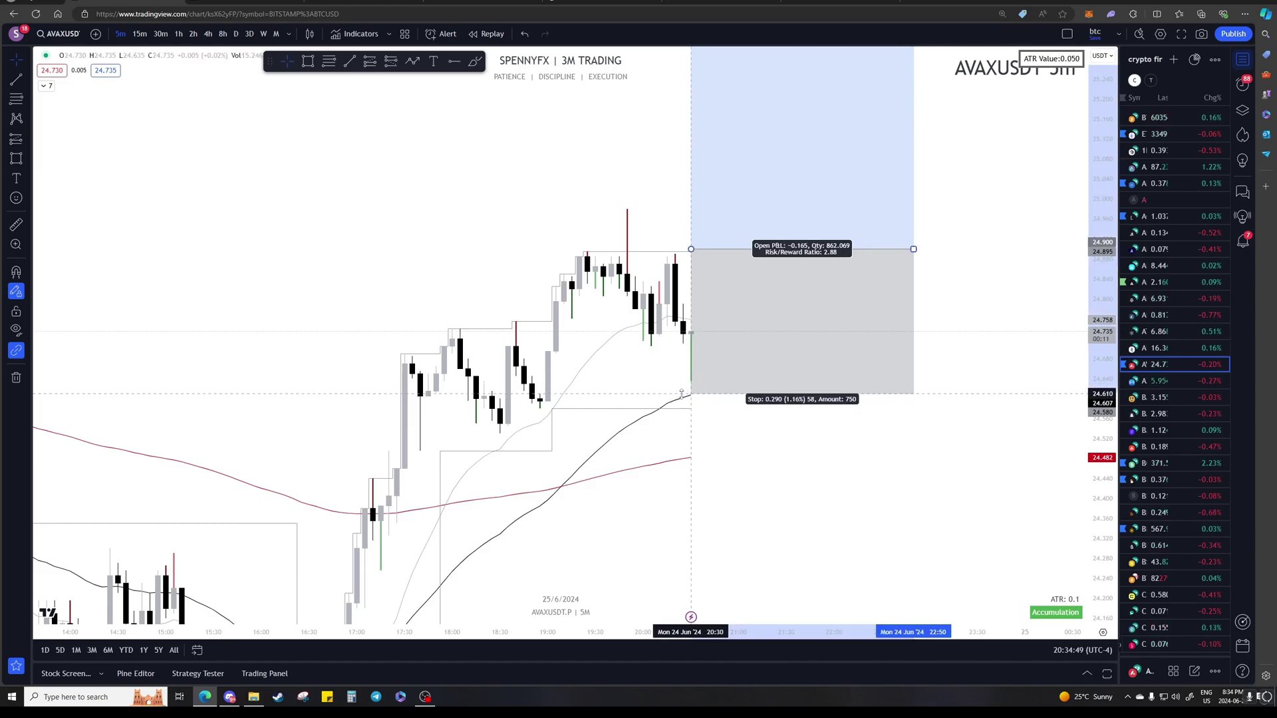
left_click(673, 396)
left_click(841, 2)
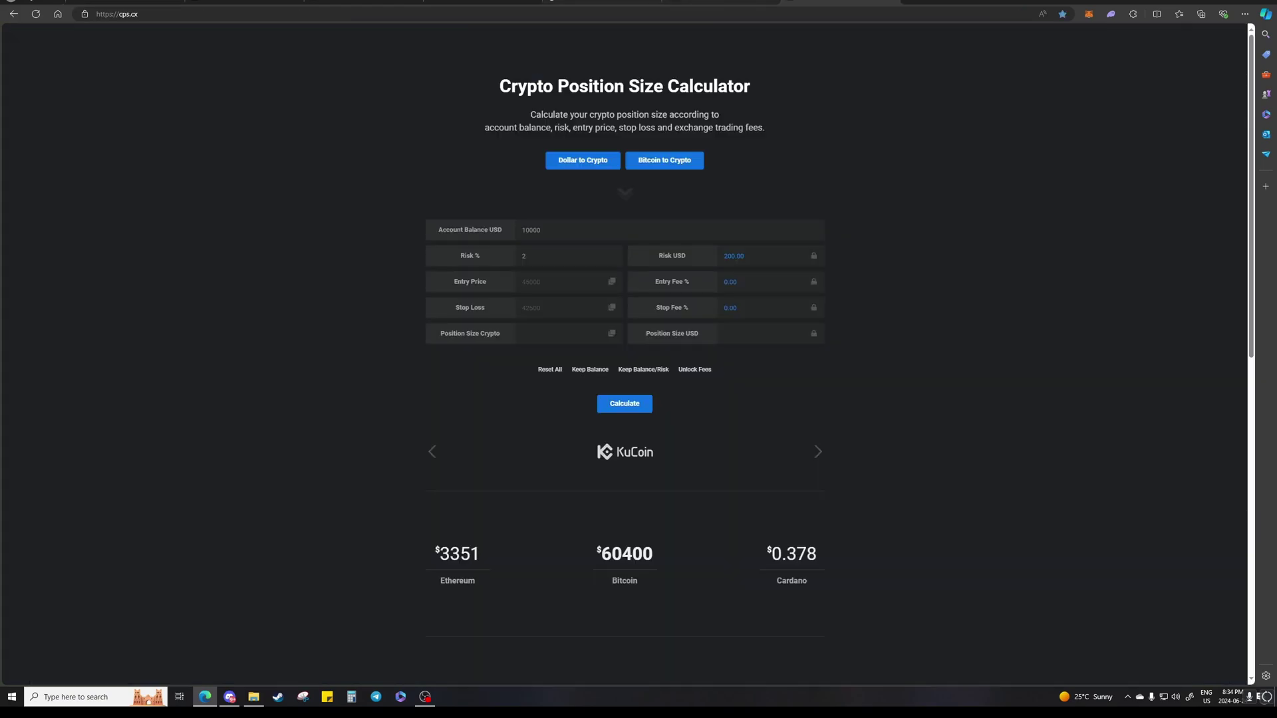
type("24.9")
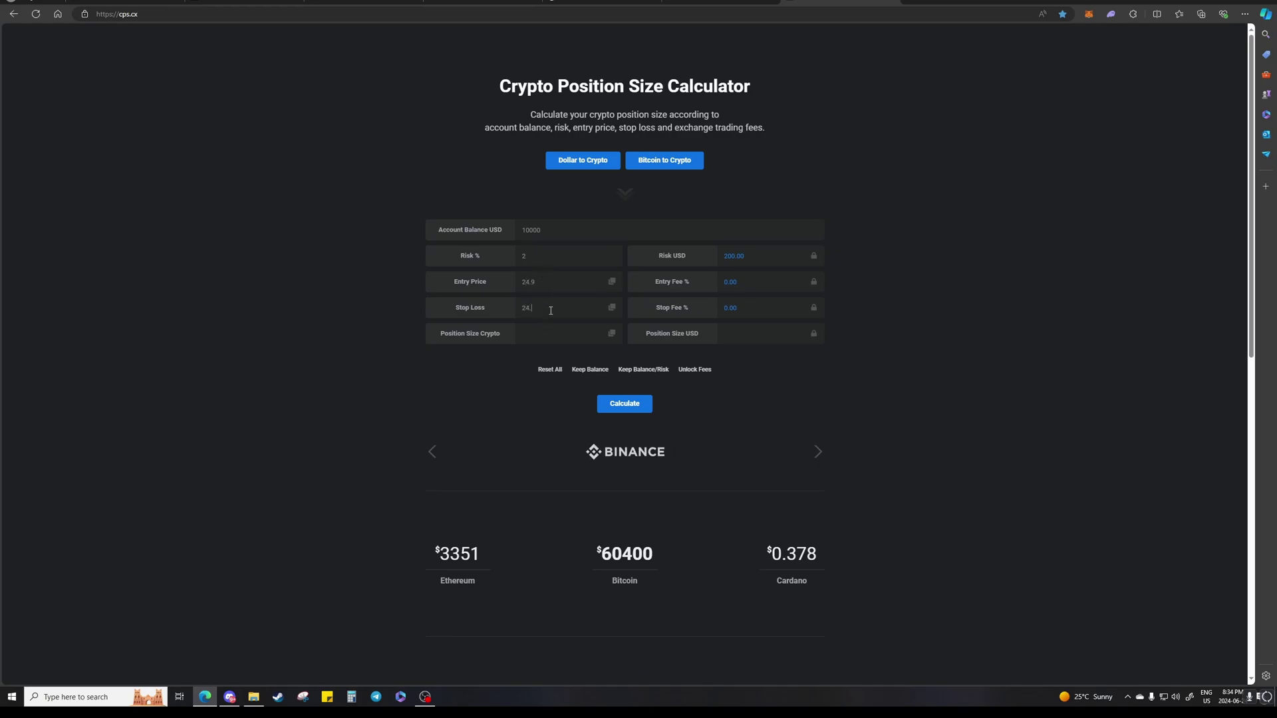
left_click(647, 405)
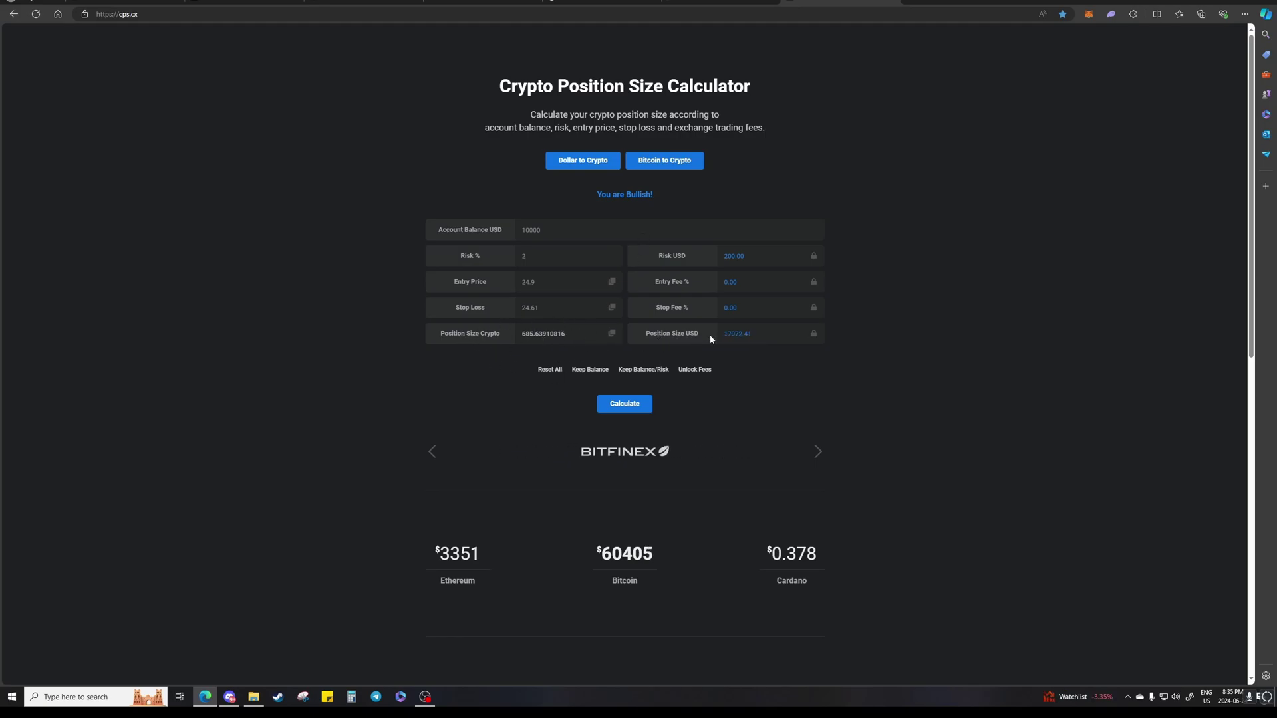
mouse_move(571, 335)
left_mouse_down()
mouse_move(519, 338)
mouse_move(552, 335)
left_mouse_up()
Return to BloFin, set the BTCUSDT order's trigger price to 24.9 USDT, and compare it with the AVAX order form on MEXC
left_click(721, 2)
left_click(602, 2)
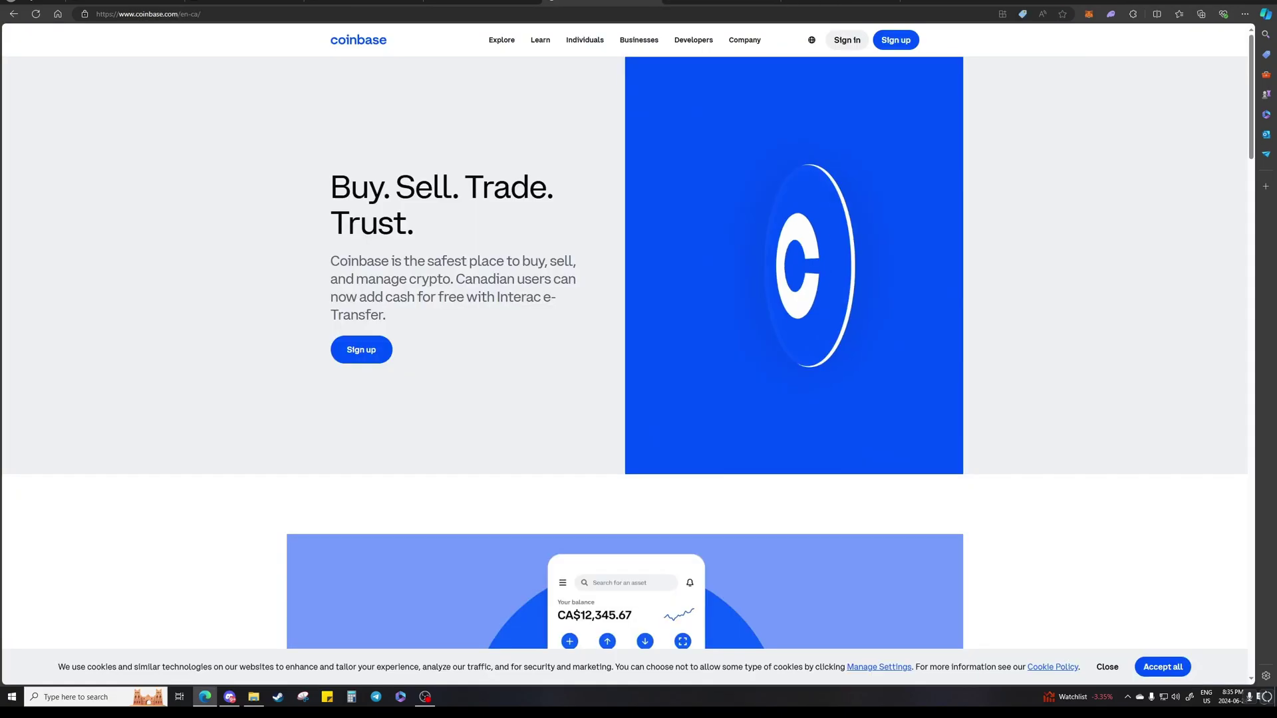
key("ctrl+Tab")
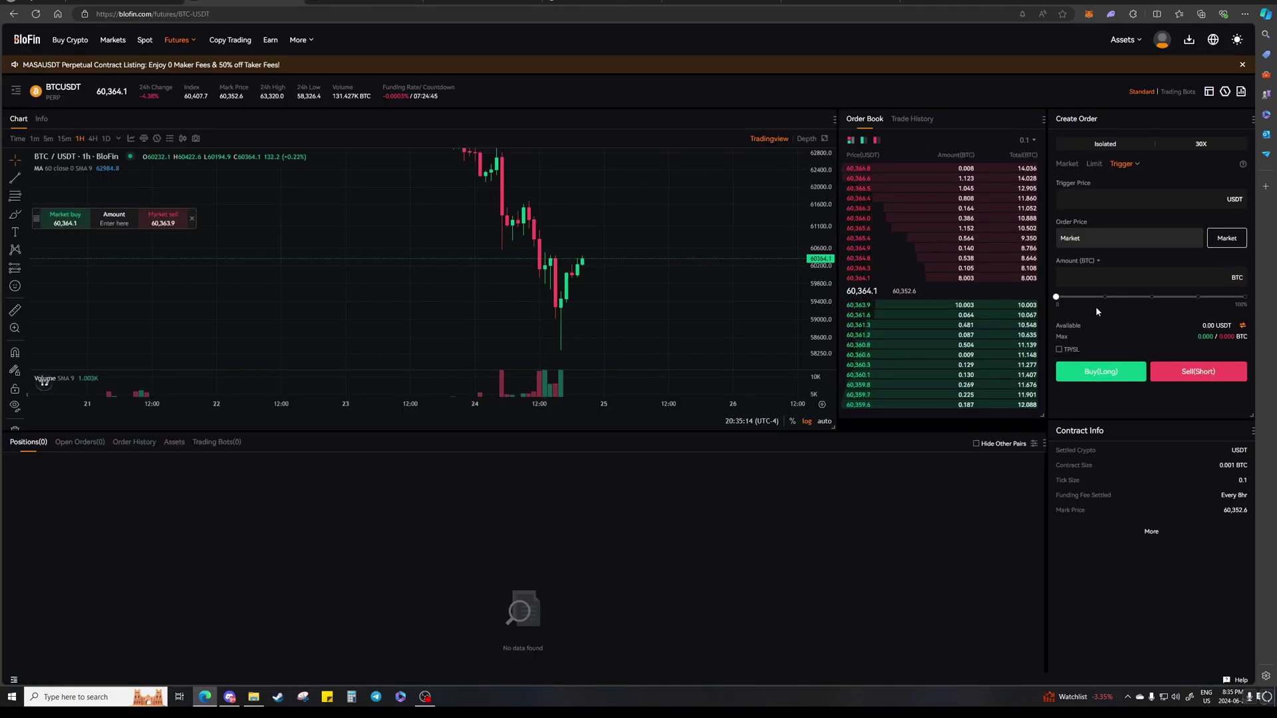
type("24.9")
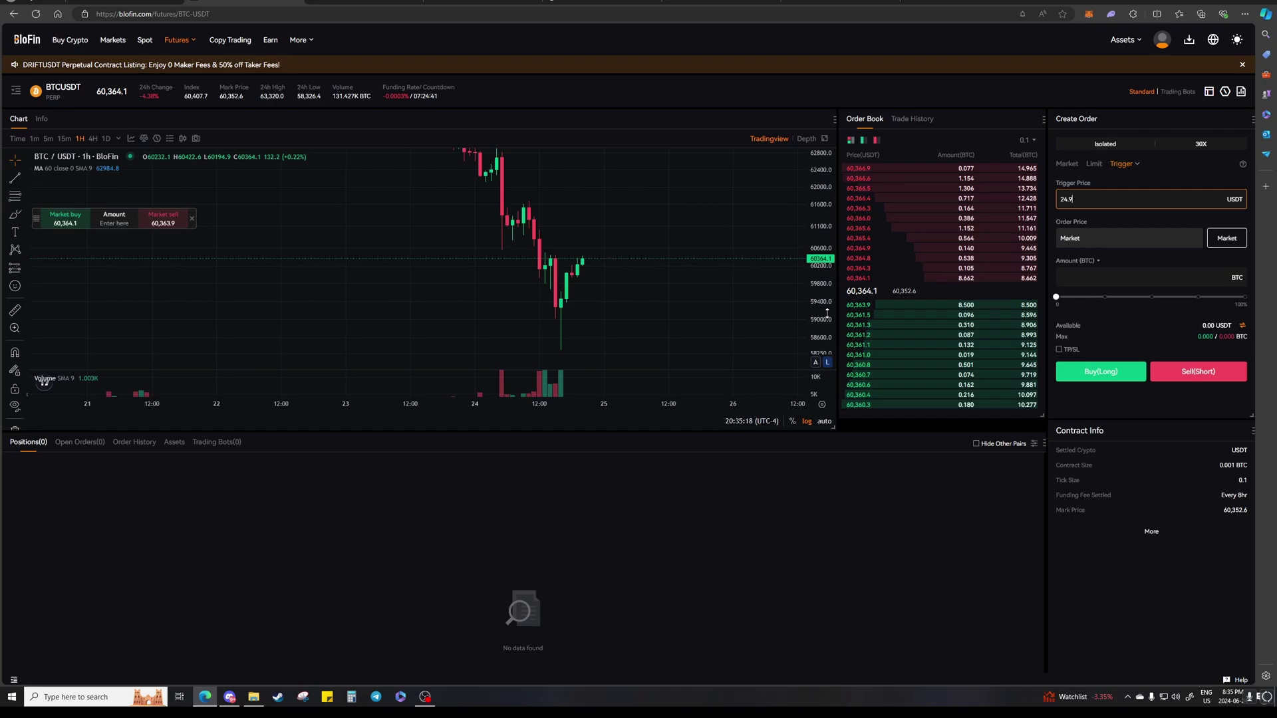
key("ctrl+Tab")
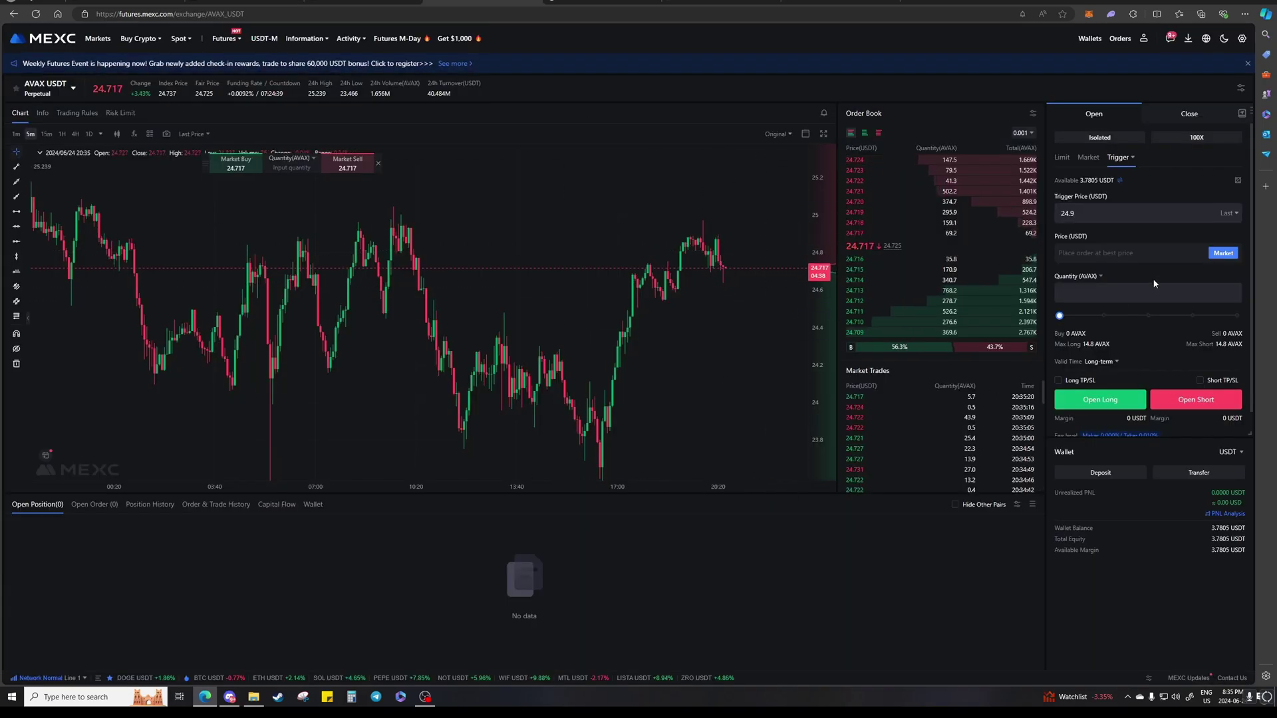
left_click(1091, 211)
key("ctrl+Tab")
key("ctrl+Tab")
key("ctrl+Tab")
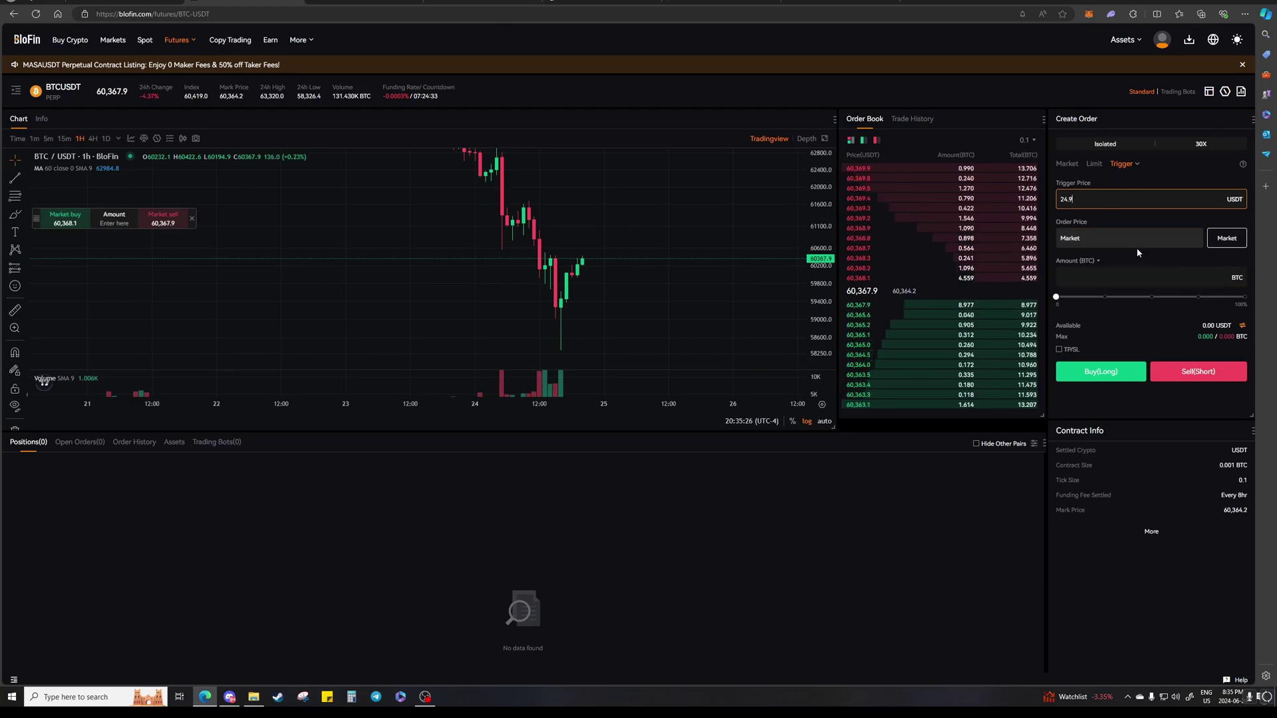
left_click(1085, 237)
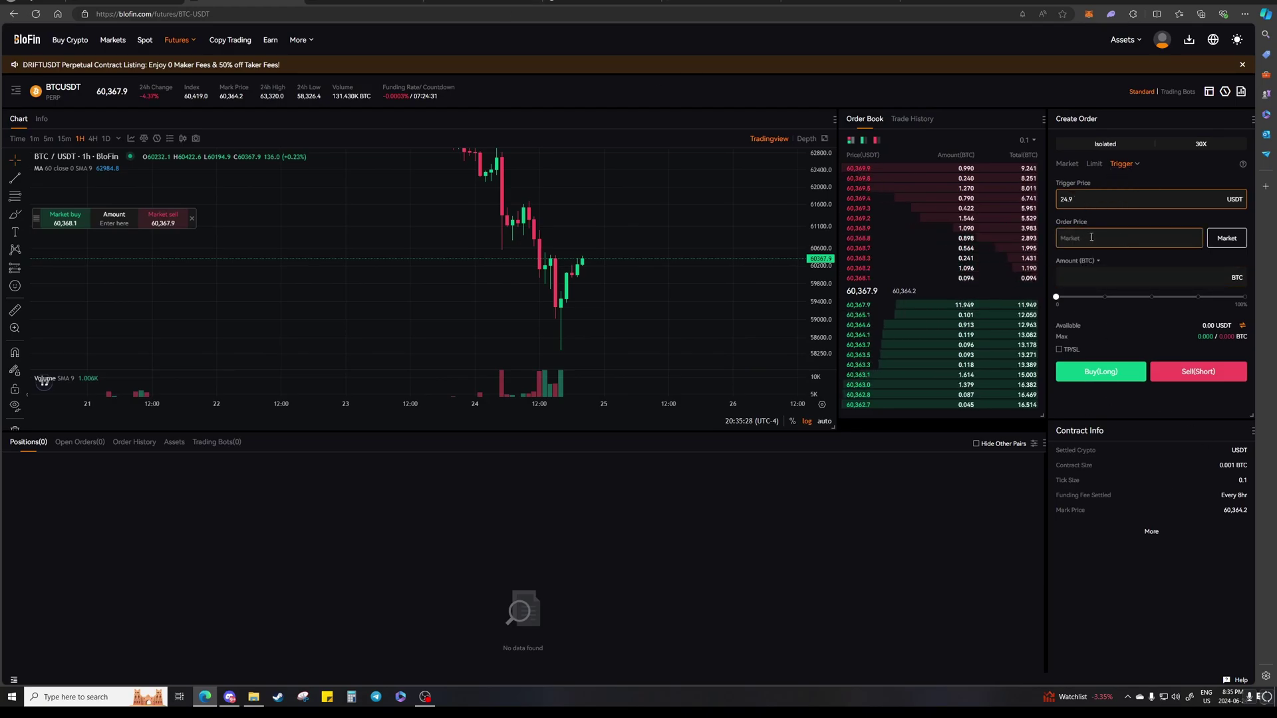
Change the BloFin futures contract to AVAXUSDT and set its trigger price to 24.9 USDT
left_click(55, 89)
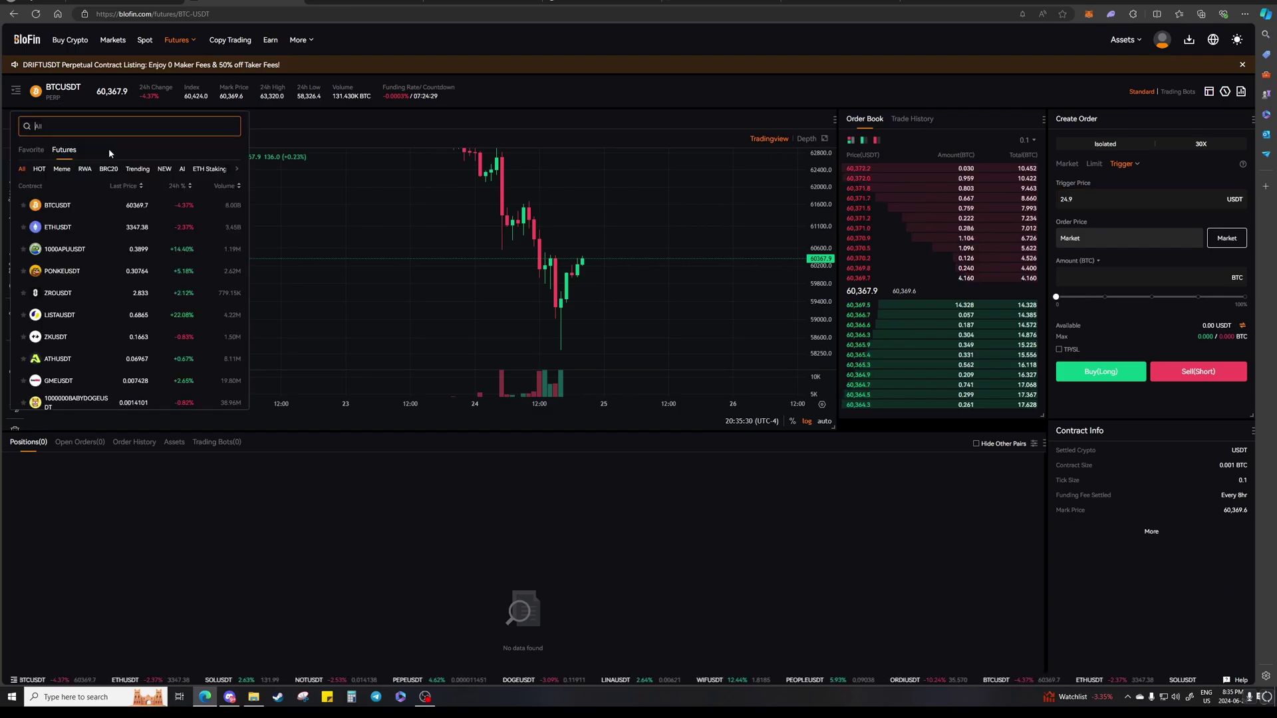
type("avax")
left_click(85, 171)
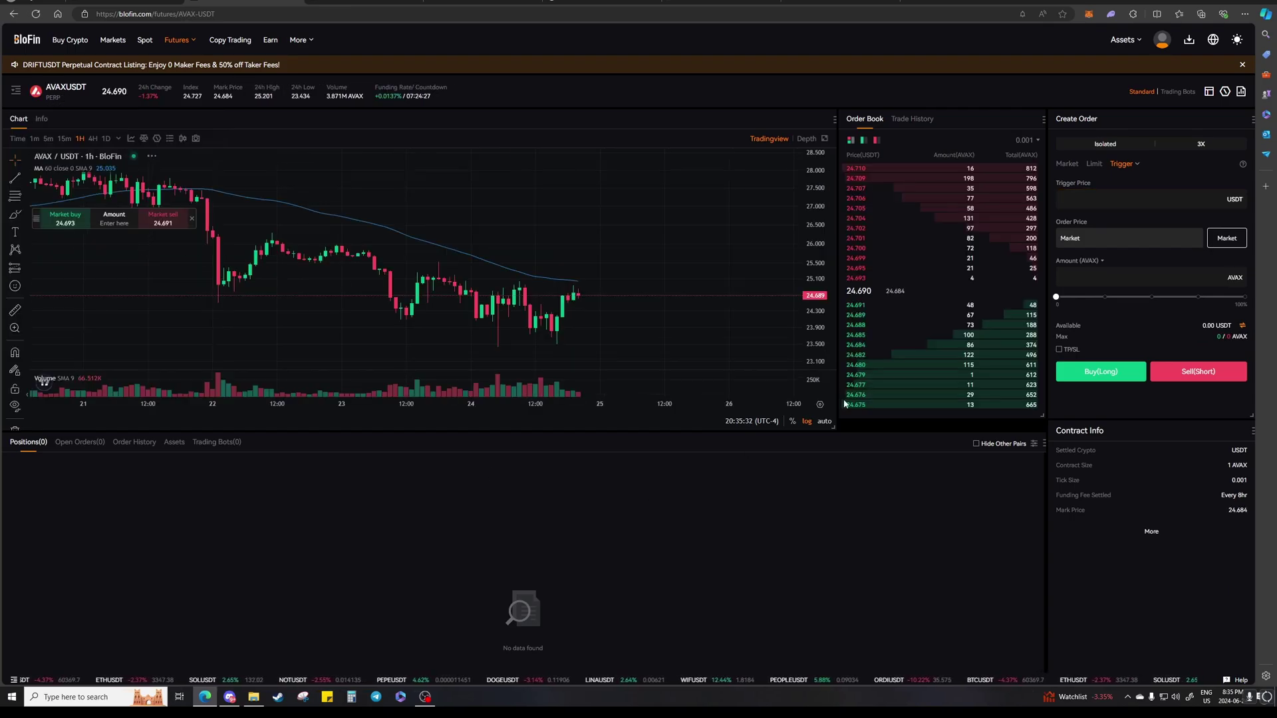
left_click(1082, 200)
type("24.9")
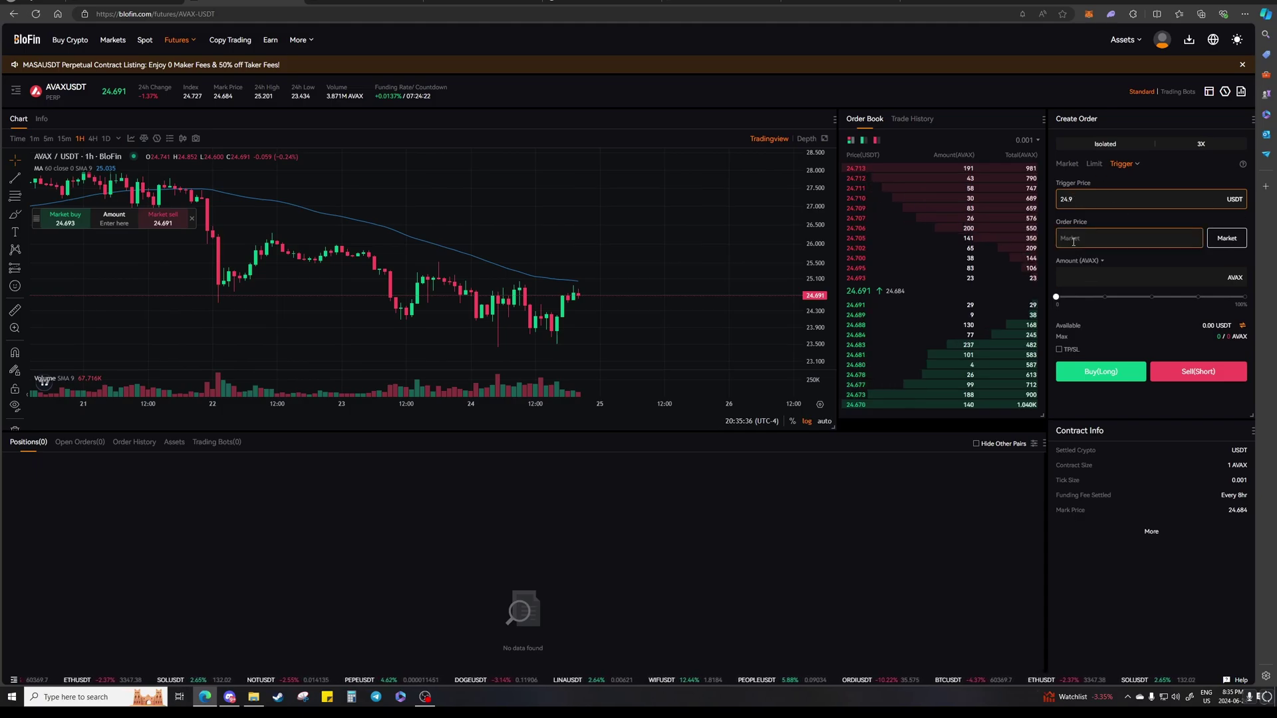
Check the calculated position size on cps.cx, and set the AVAXUSDT trigger order's amount to 685 AVAX
left_click(1114, 268)
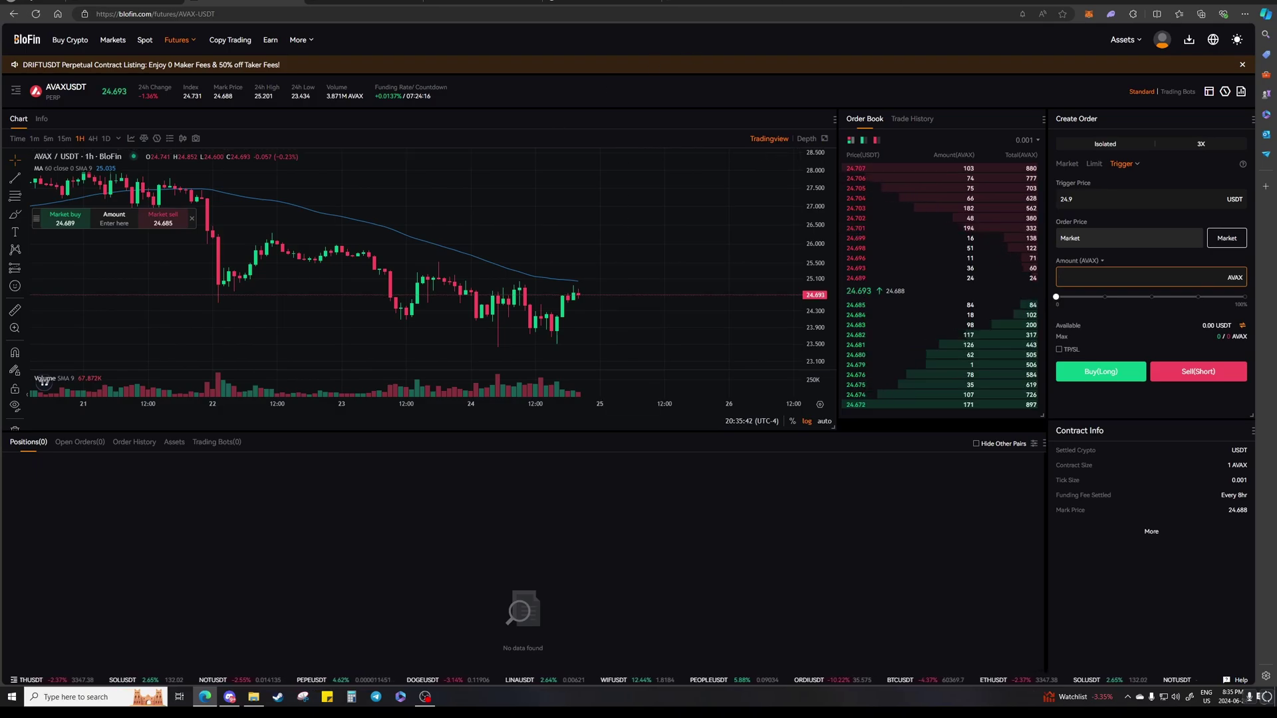
left_click(839, 2)
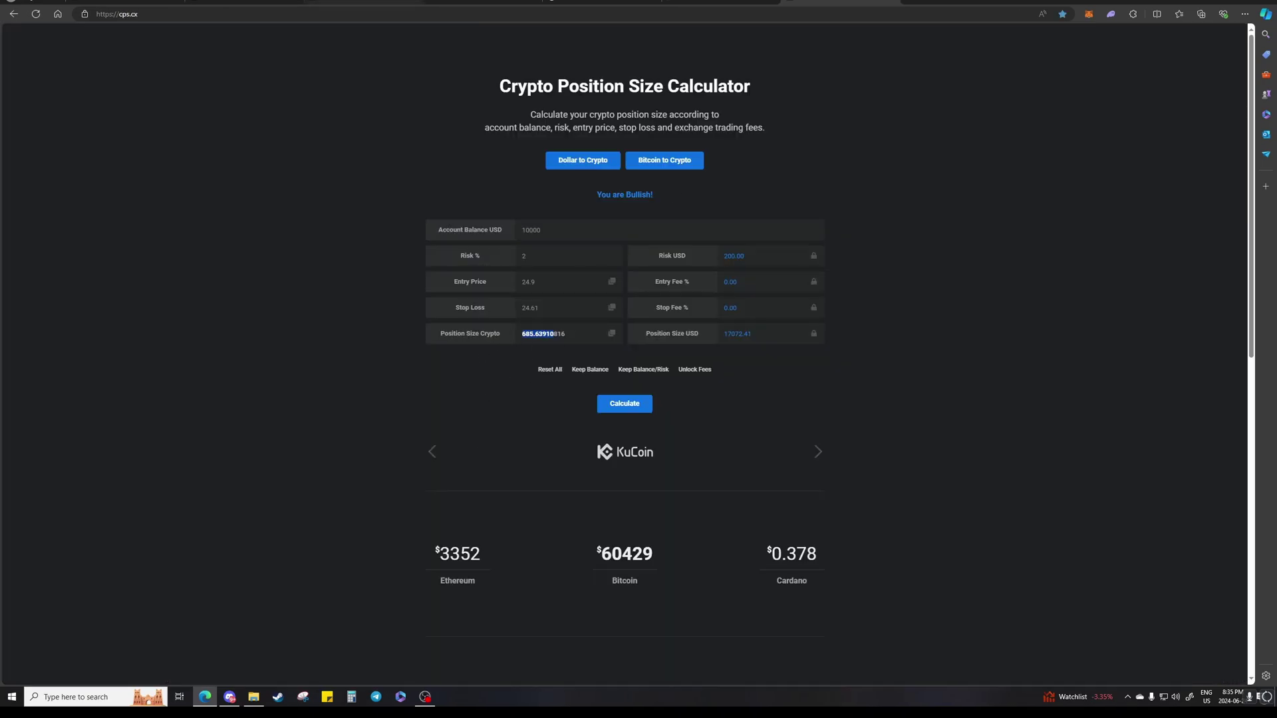
left_click(368, 2)
left_click(245, 2)
type("685")
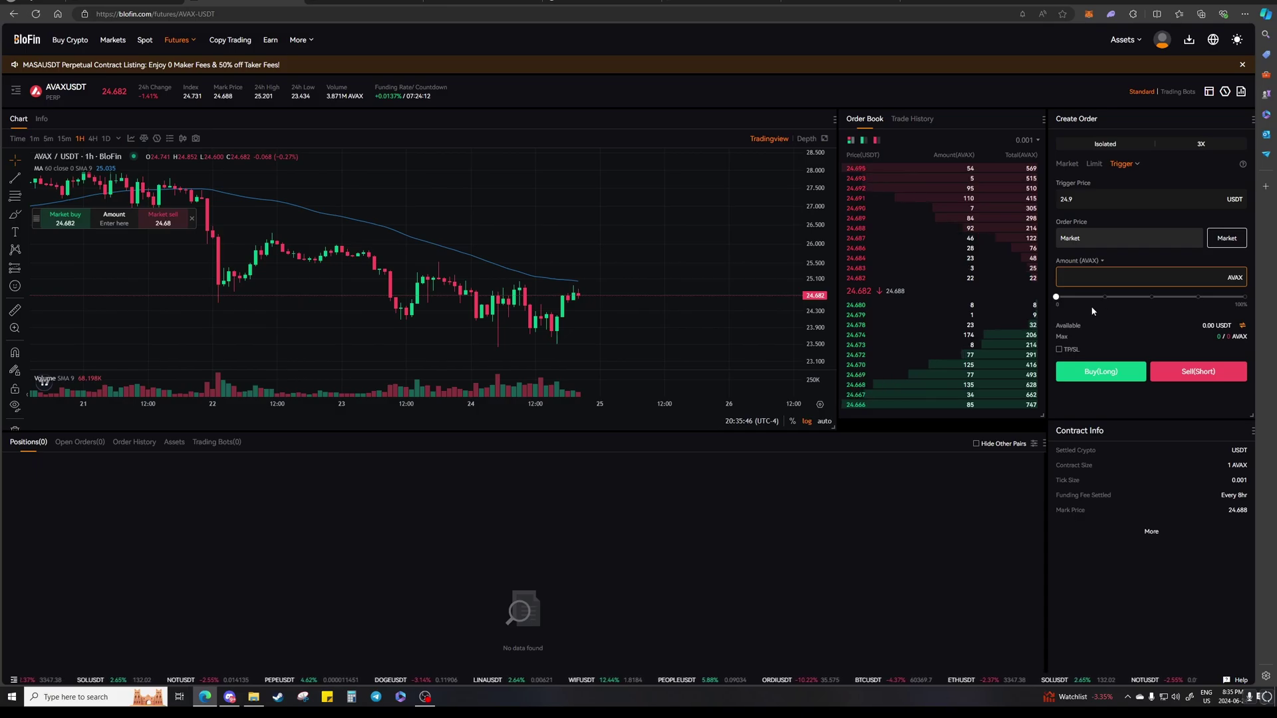
left_click(1095, 333)
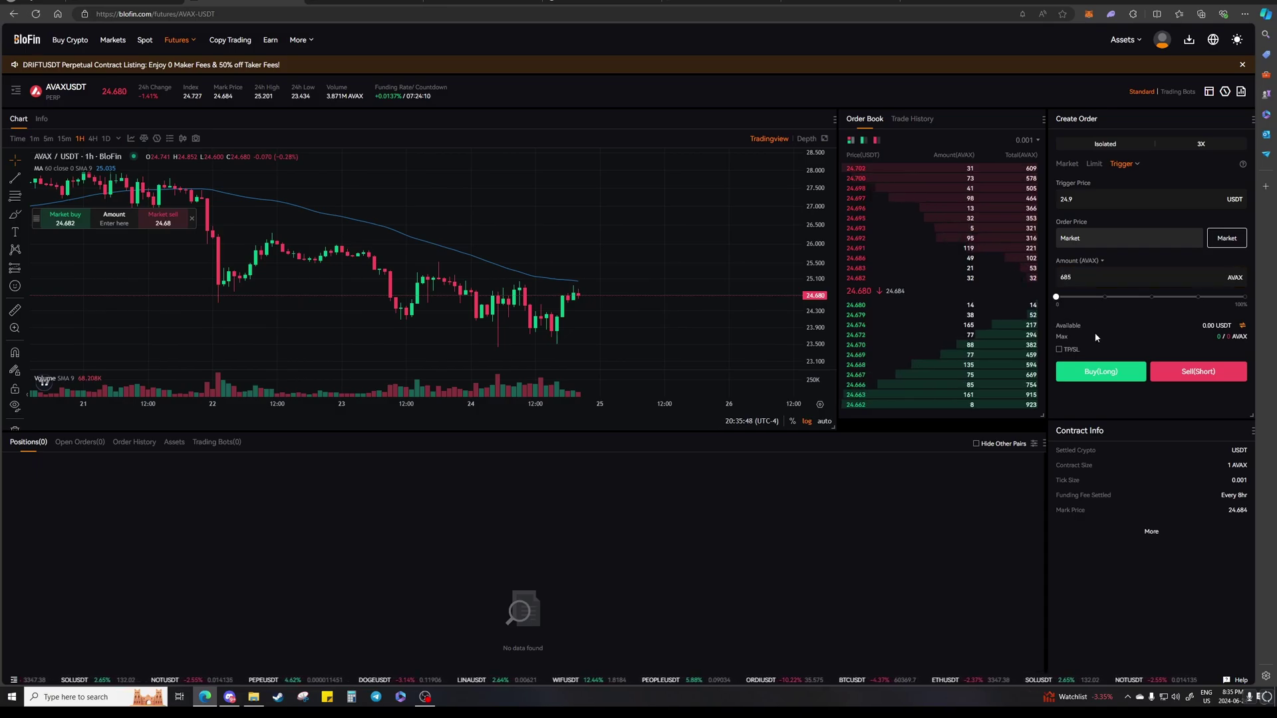
left_click(1101, 278)
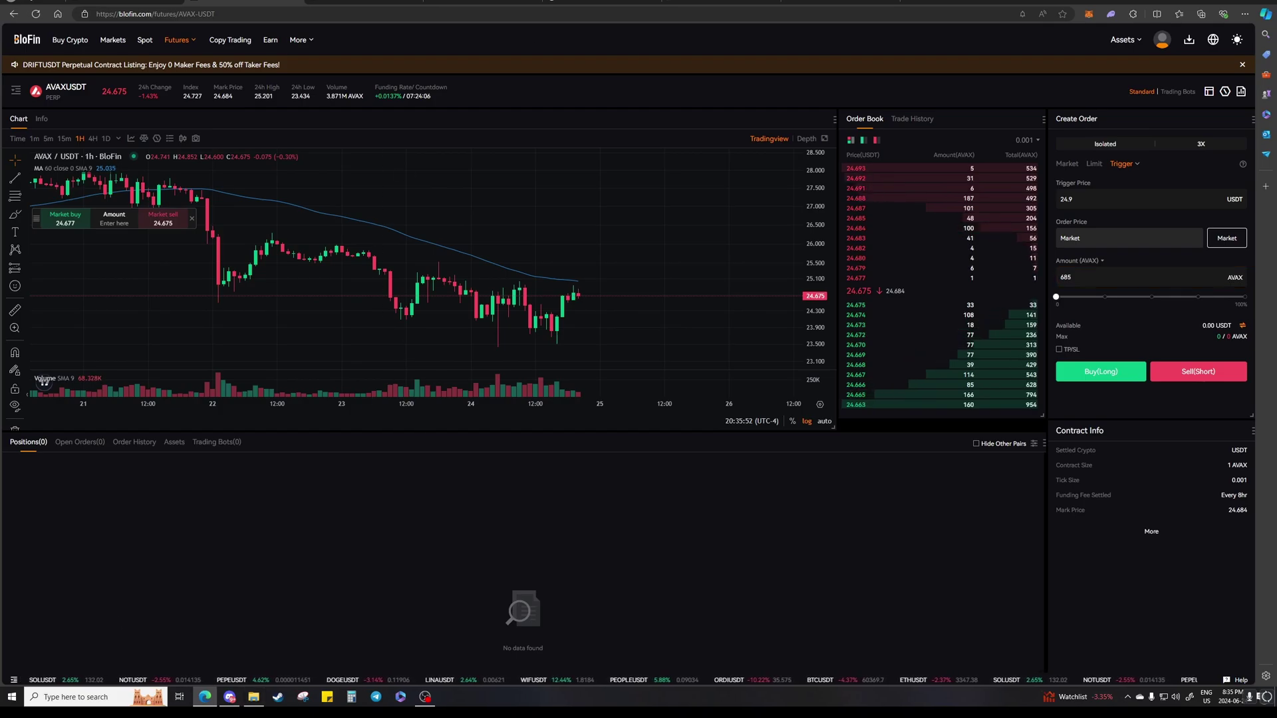
Switch the AVAXUSDT futures order form from a trigger order to a market order
left_click(1095, 244)
left_click(1071, 224)
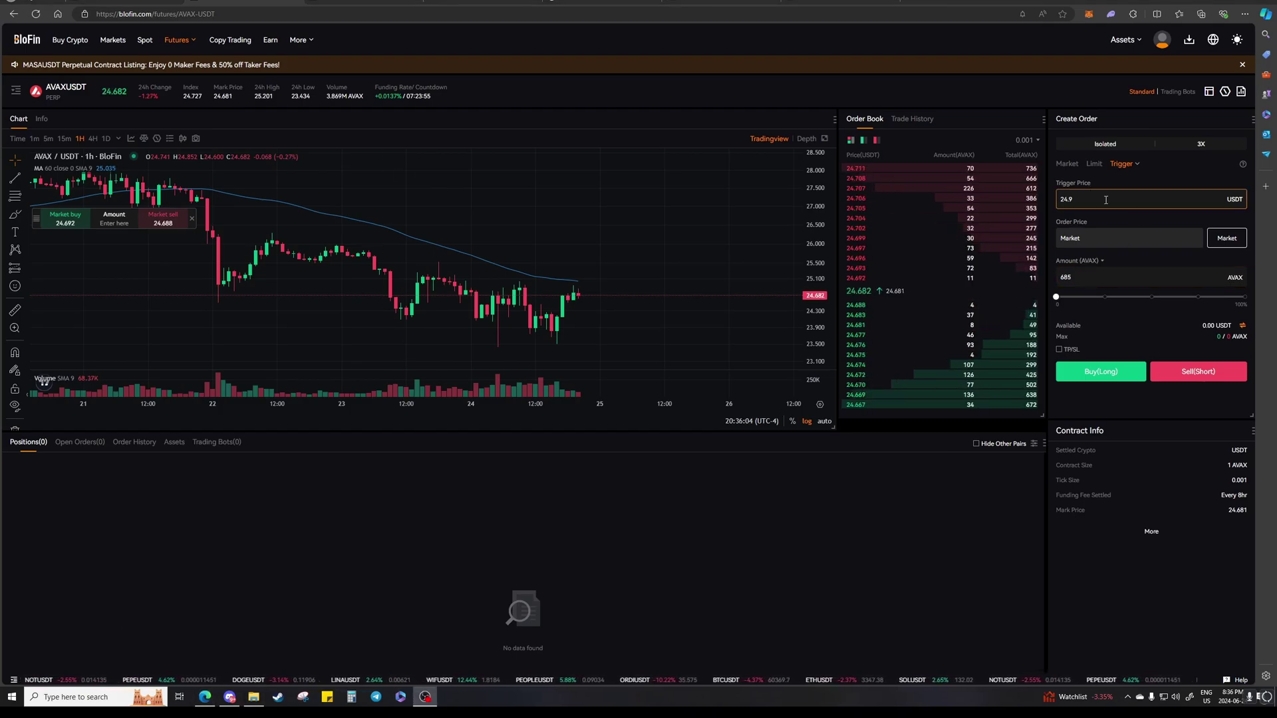
left_click(1067, 163)
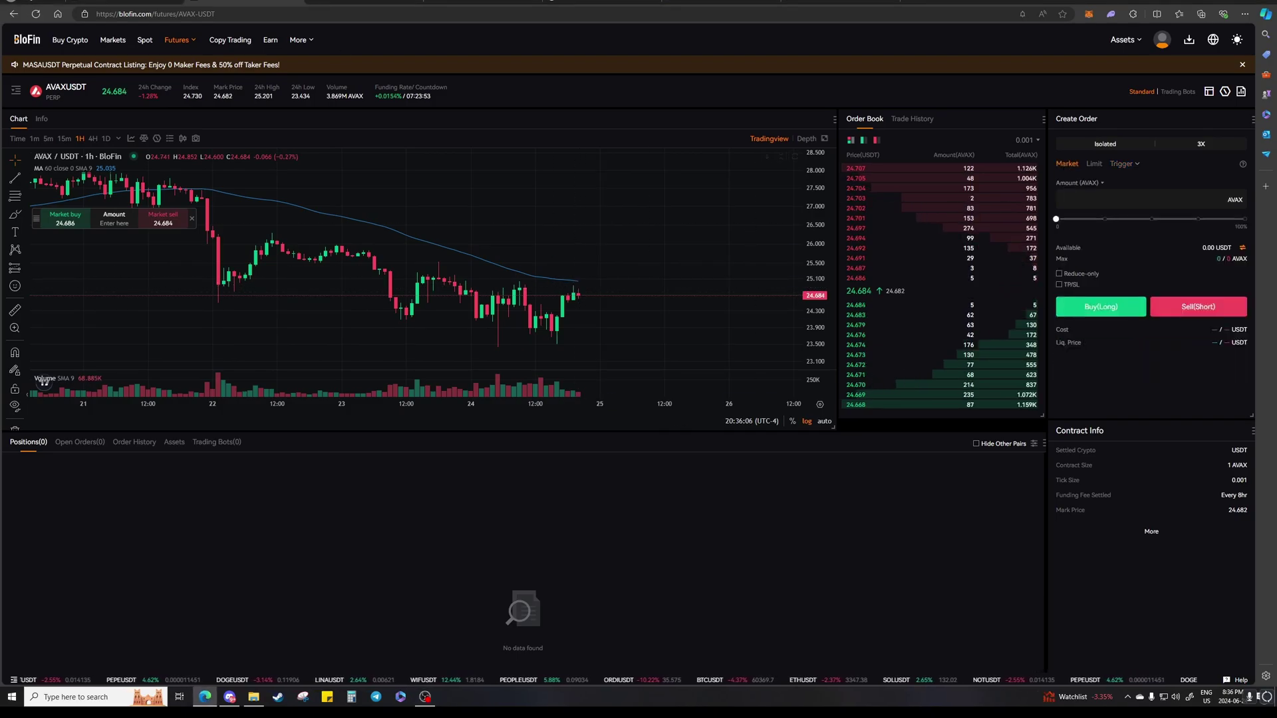
Switch to cps.cx and review the calculated position size in crypto and in USD
left_click(840, 3)
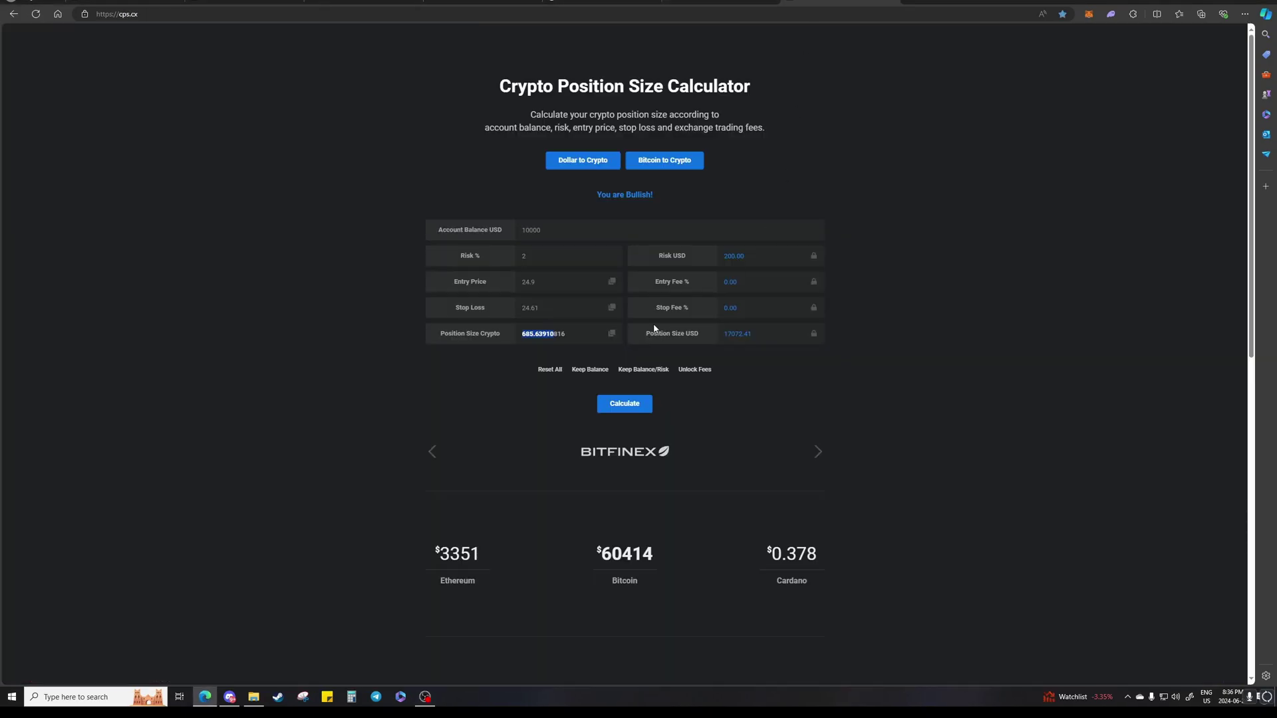
double_click(529, 332)
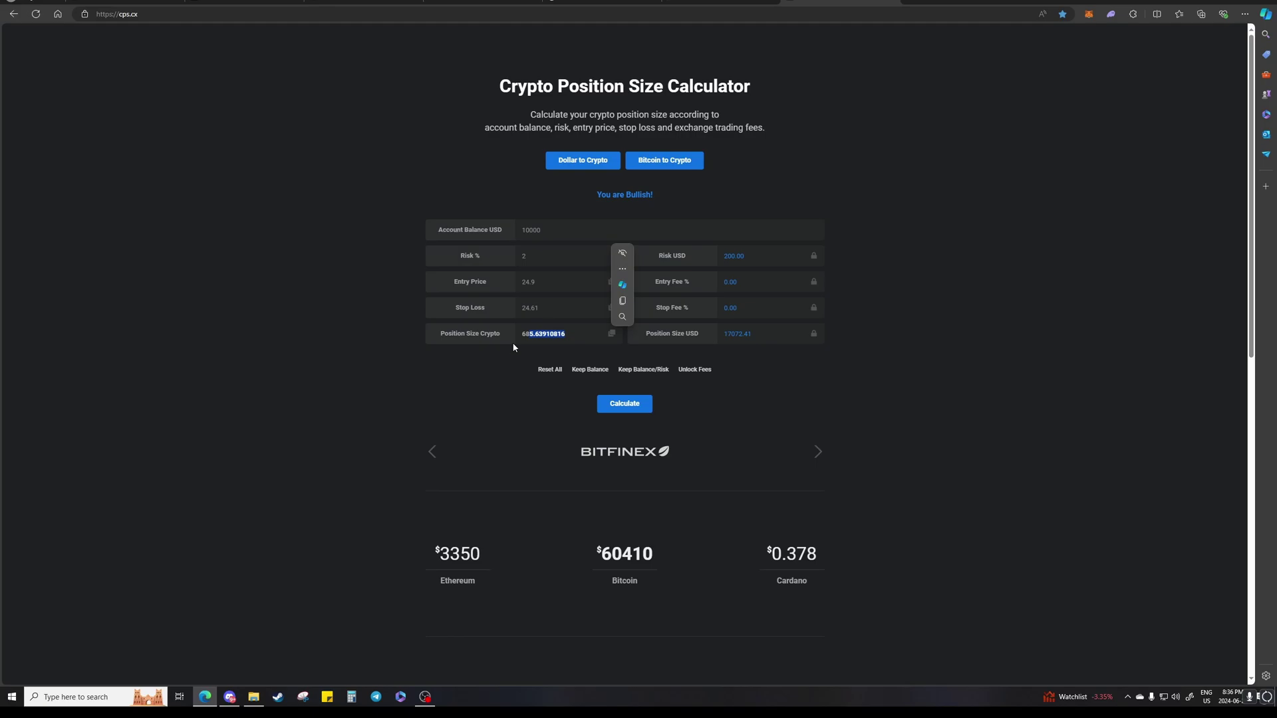
left_click(488, 627)
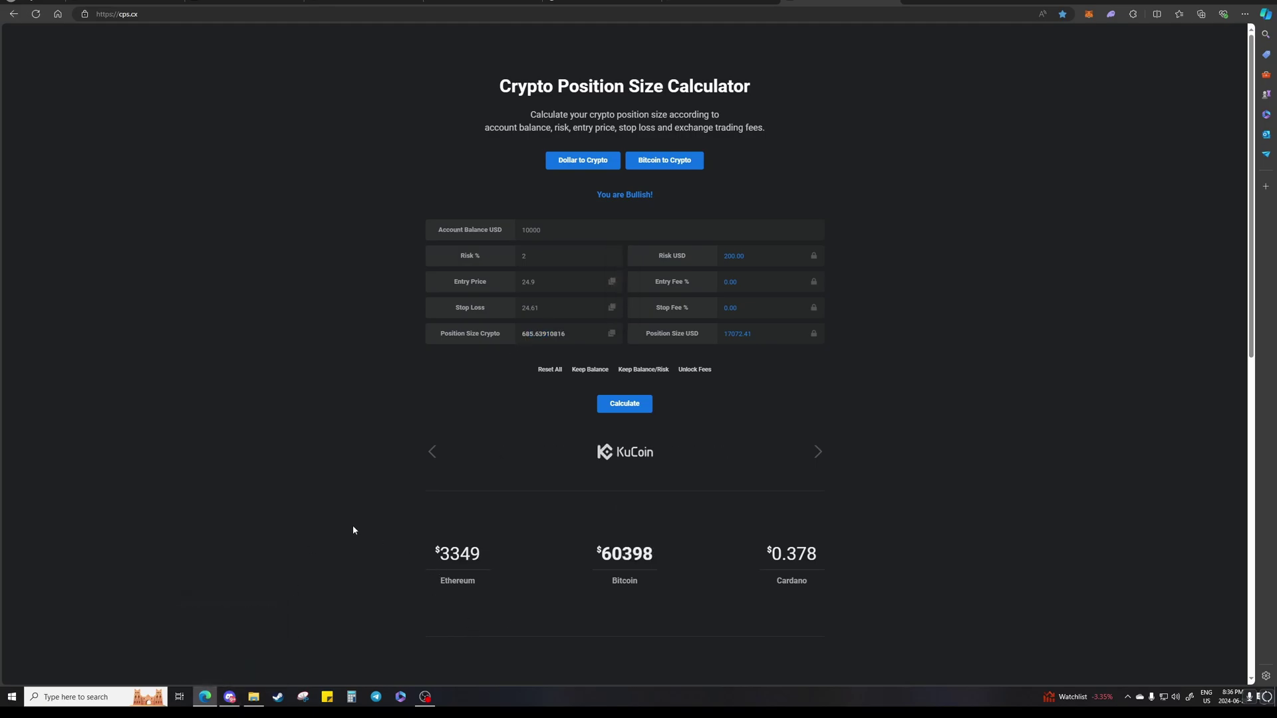
left_click_drag(565, 334, 521, 335)
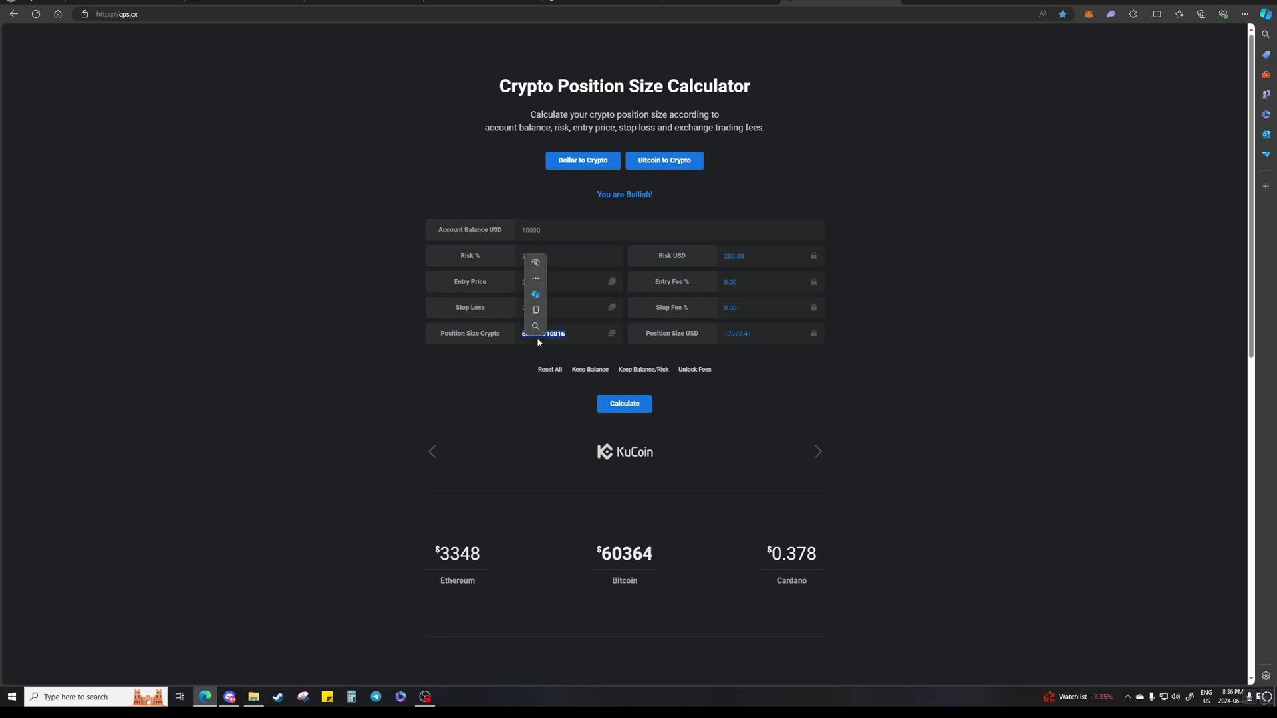
left_click(587, 347)
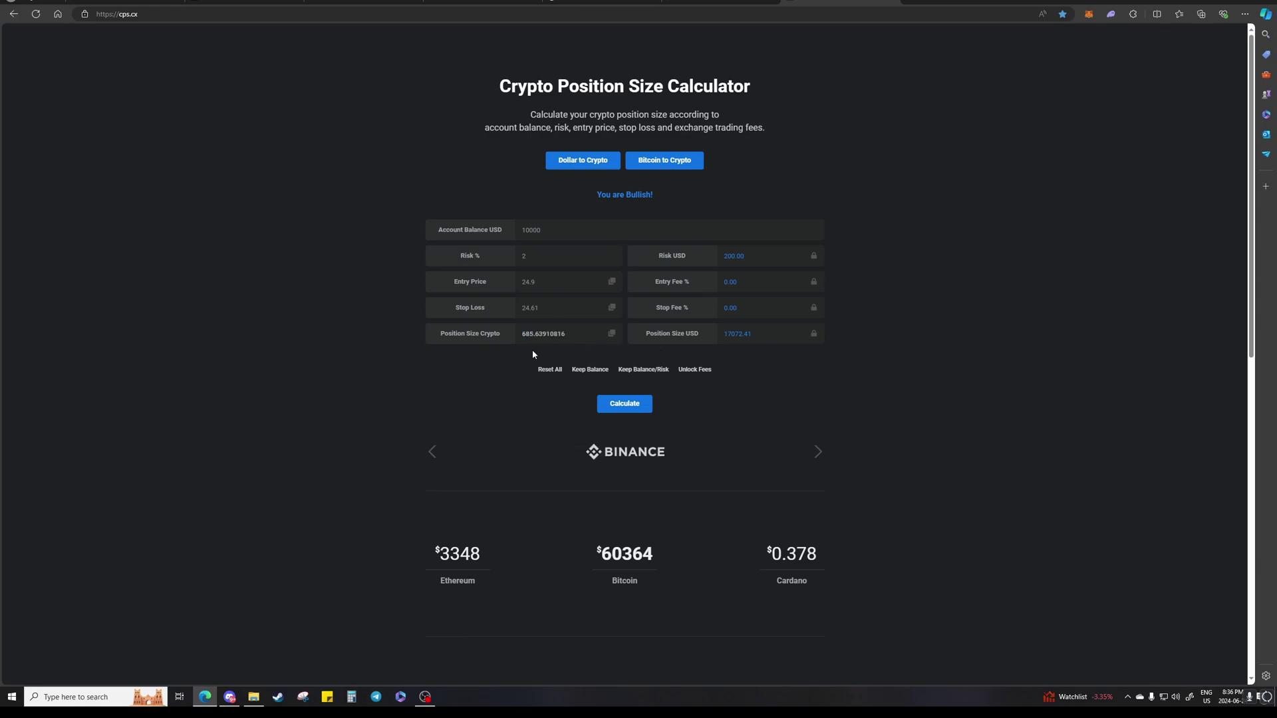
left_click(753, 333)
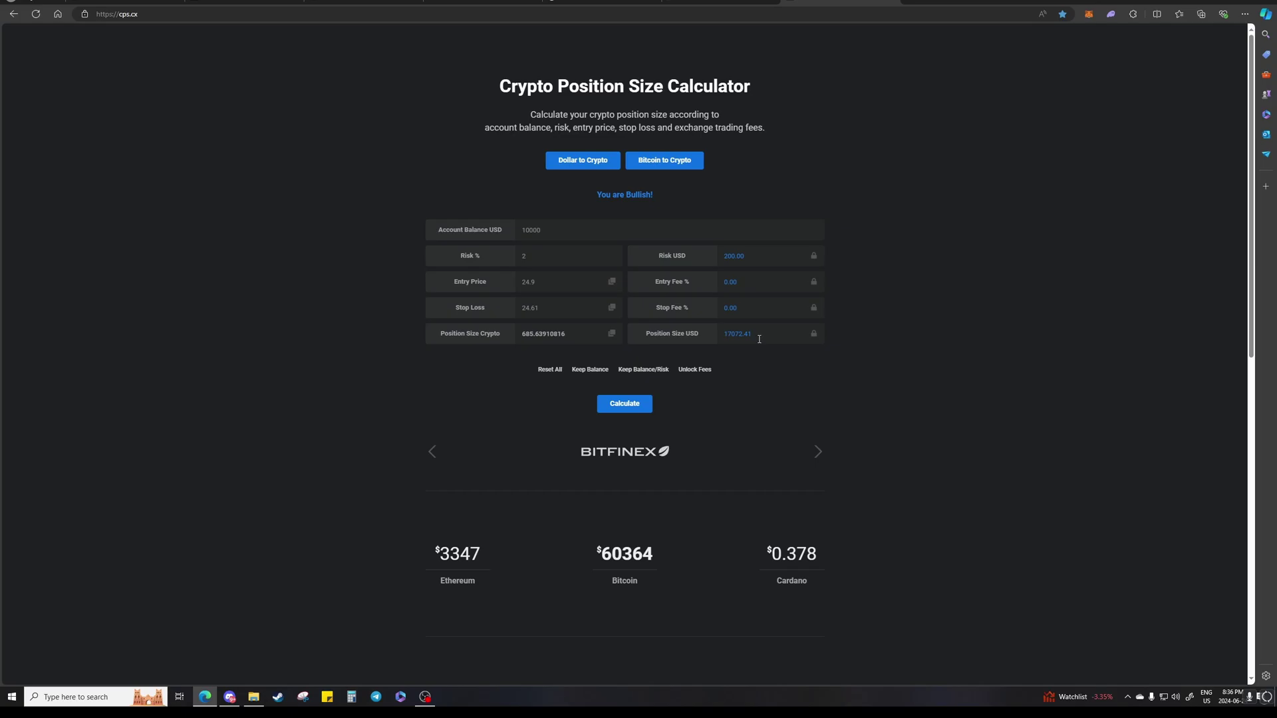
left_click(724, 344)
Return to BloFin and change the AVAXUSDT order's amount unit to USDT
left_click(483, 2)
left_click(279, 2)
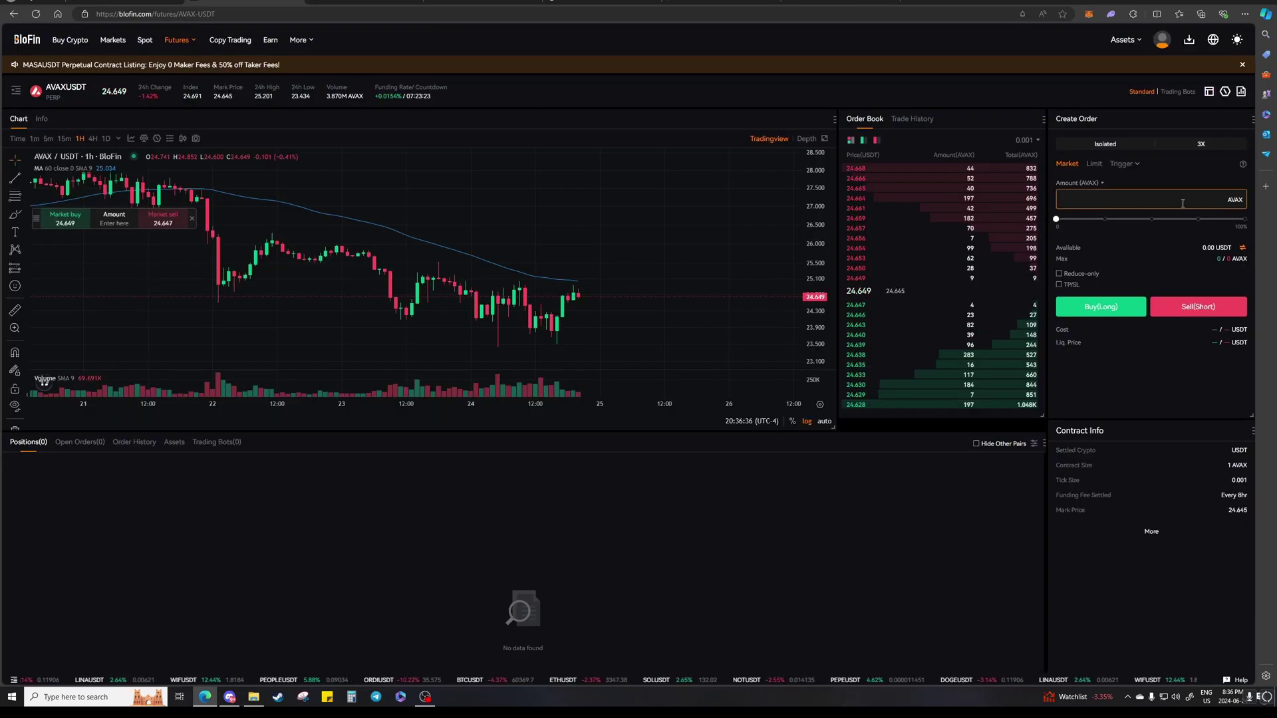
left_click(1078, 183)
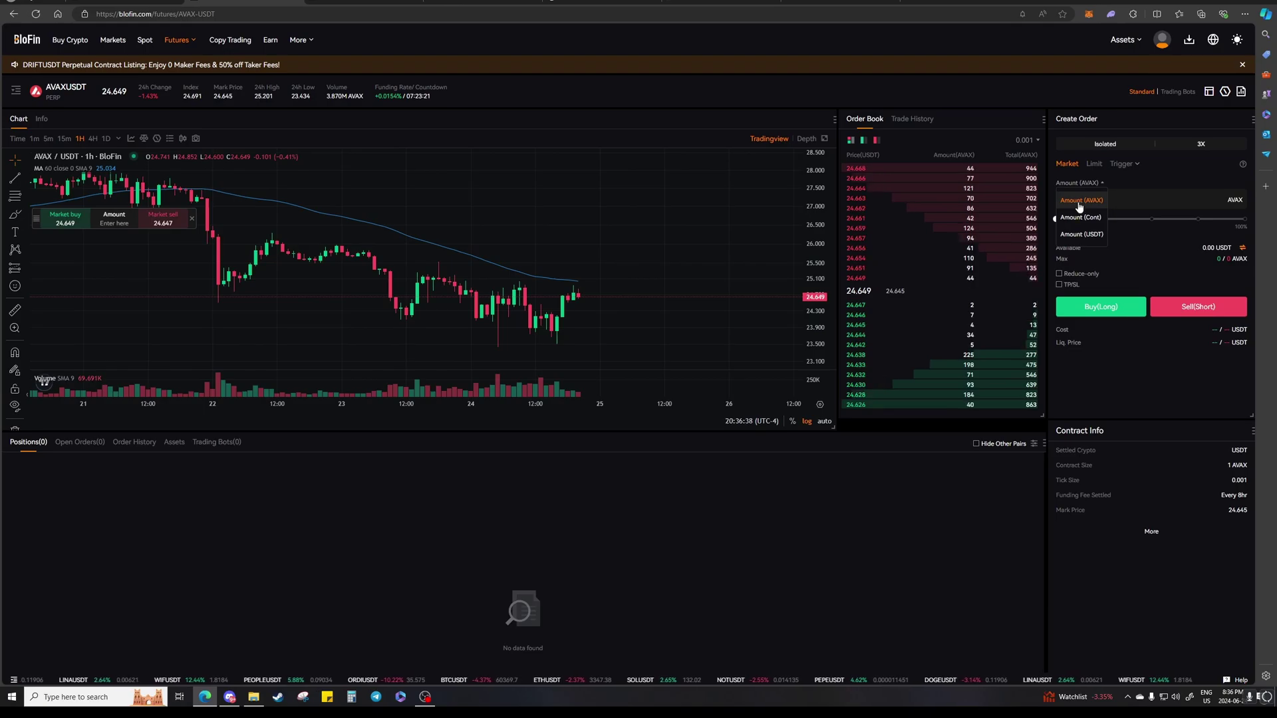
left_click(1081, 234)
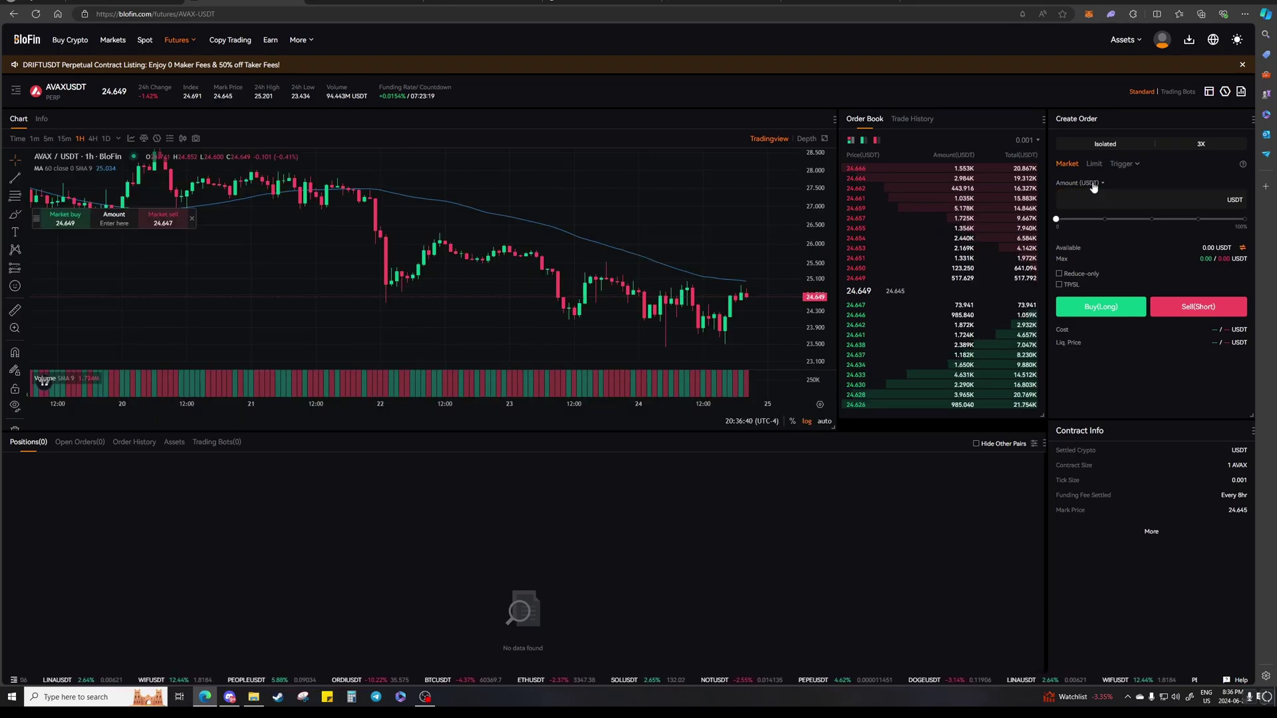
Set up an AVAXUSDT trigger order with trigger price 24.9 USDT and amount 17000 USDT
left_click(1131, 165)
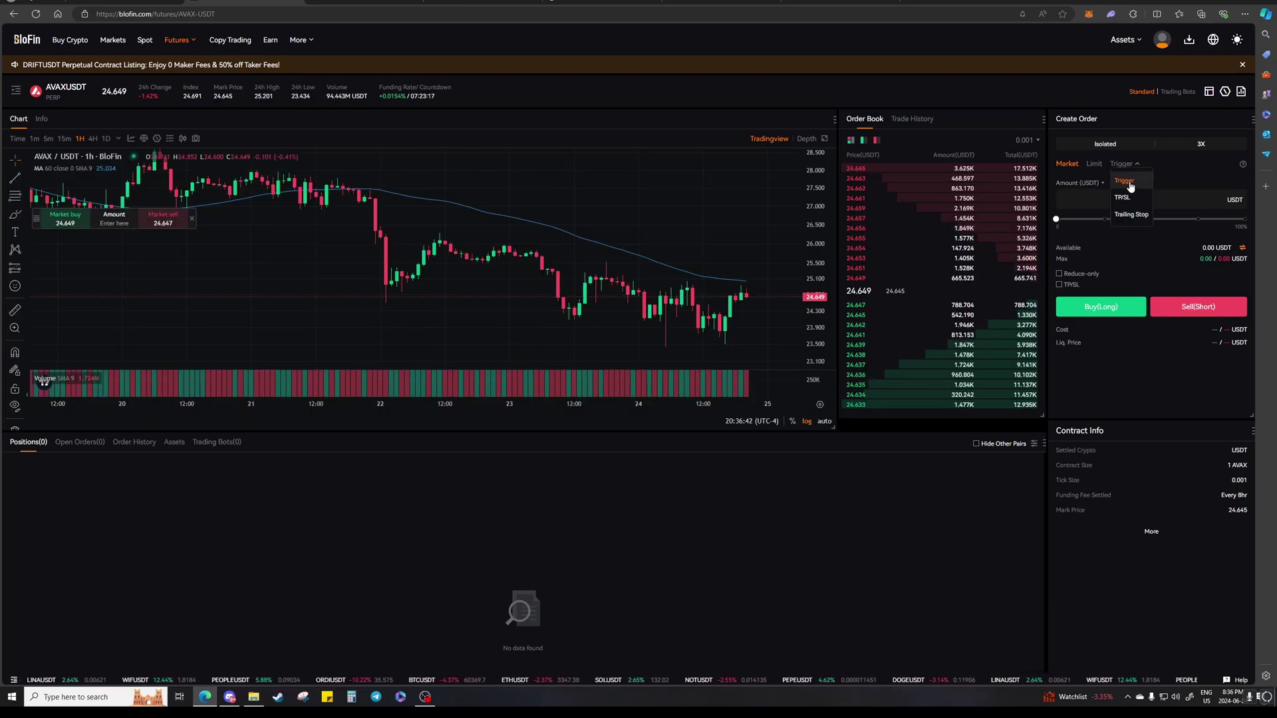
left_click(1125, 180)
left_click(1094, 202)
type("24.9")
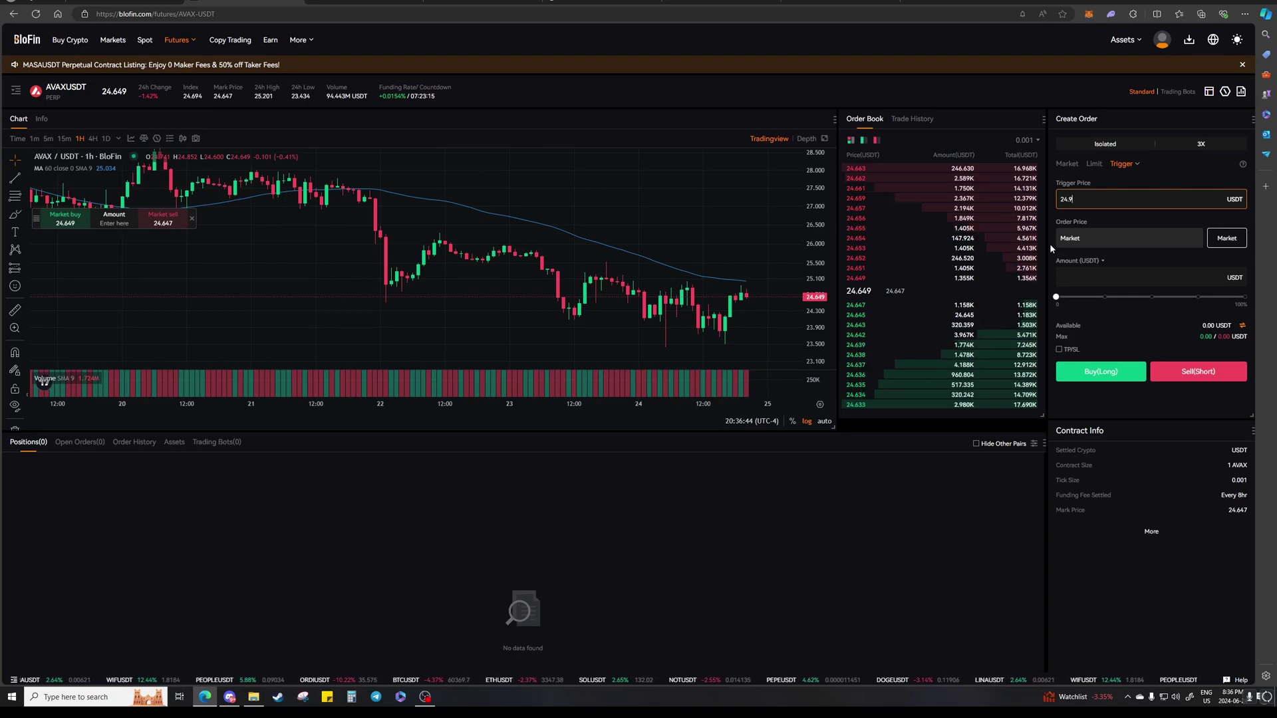
left_click(1154, 330)
left_click(1147, 278)
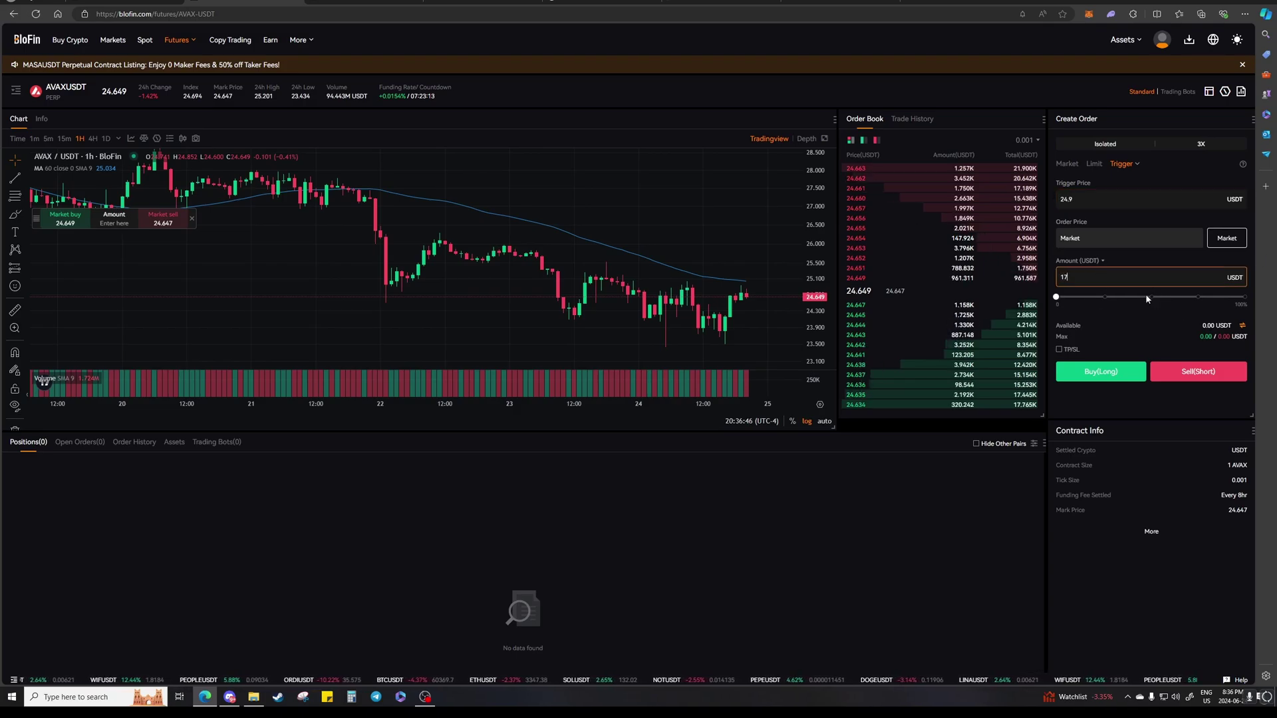
type("170000")
key("BackSpace")
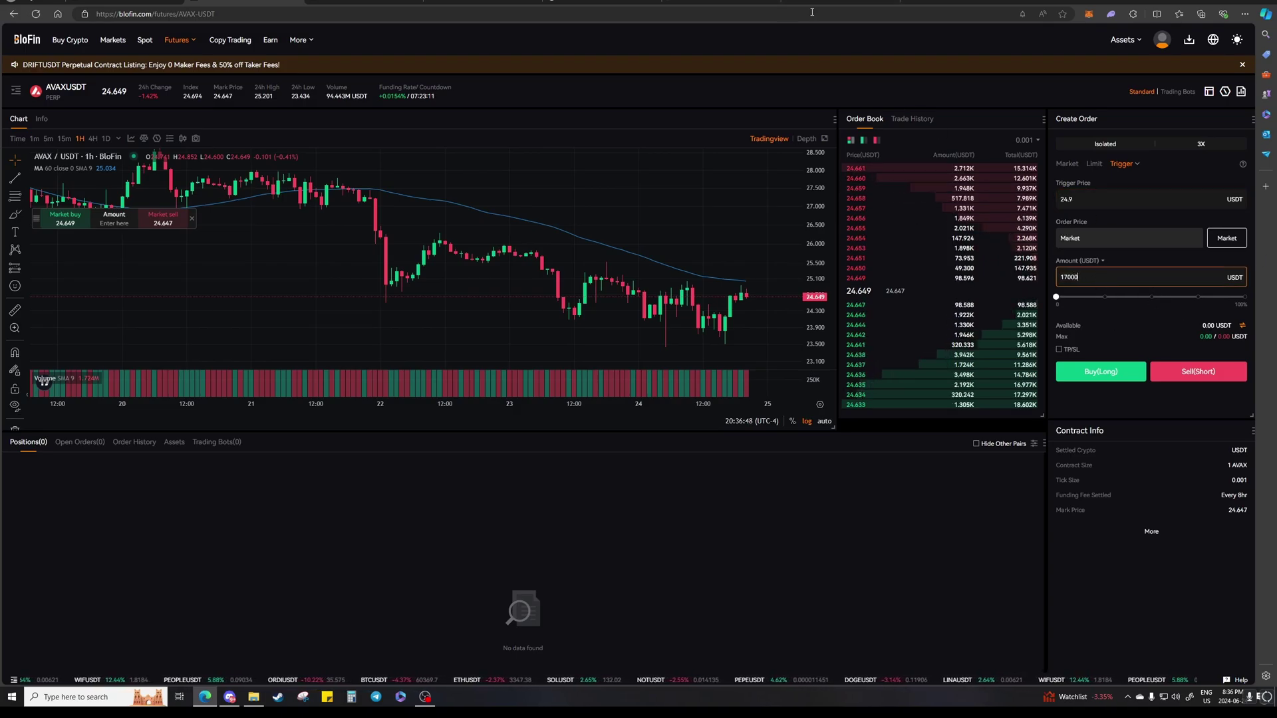
Compare the crypto and USD position sizes on cps.cx with the amount entered in the order
left_click(840, 3)
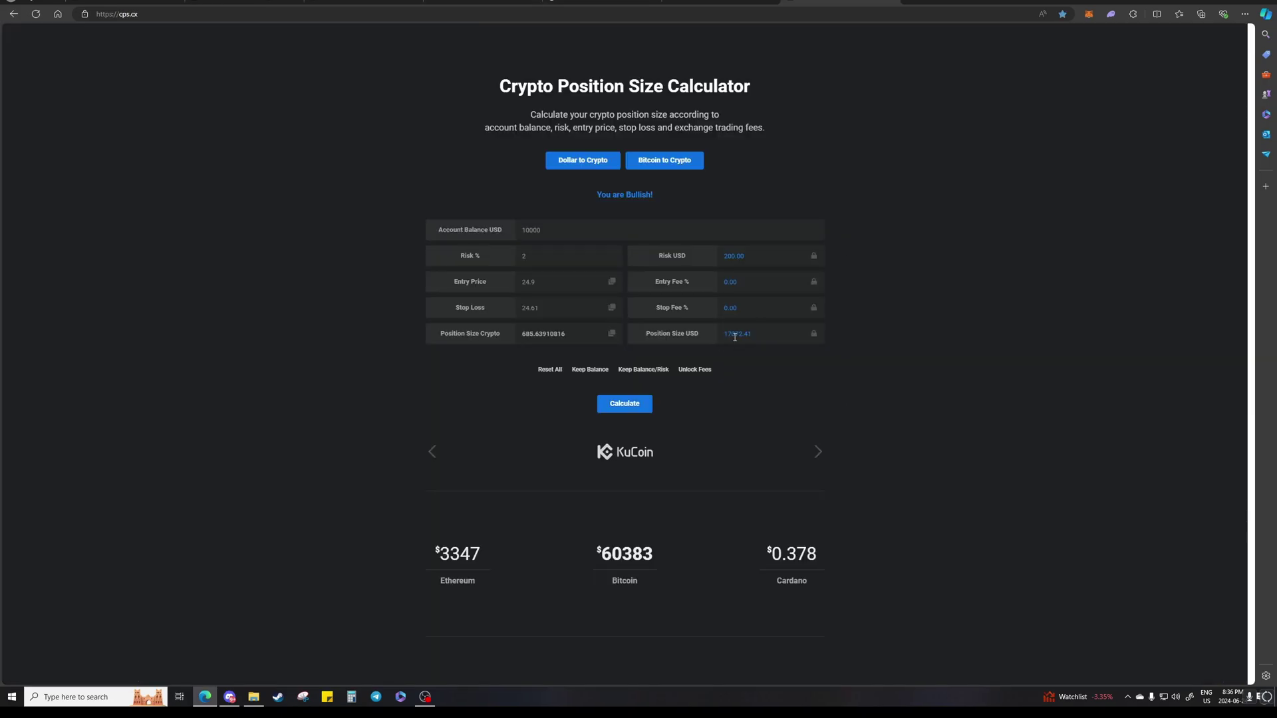
double_click(734, 334)
left_click_drag(582, 338, 472, 362)
left_click(448, 355)
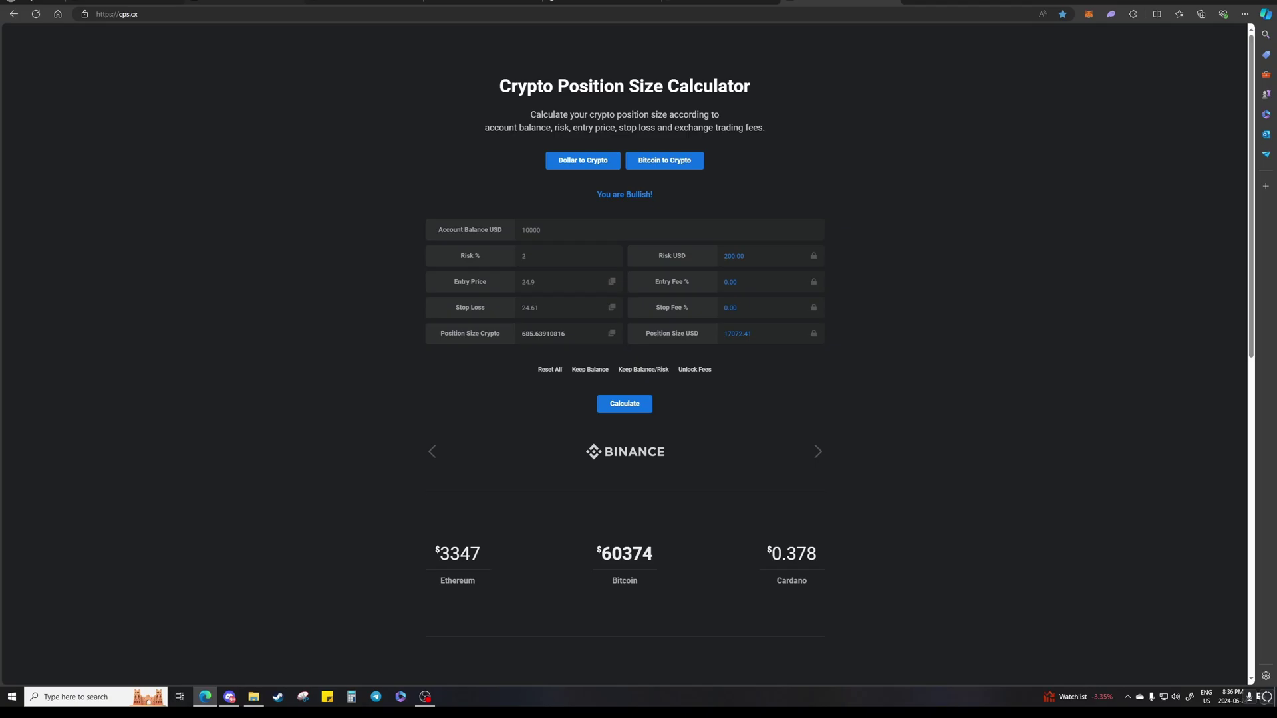
left_click_drag(738, 331, 737, 262)
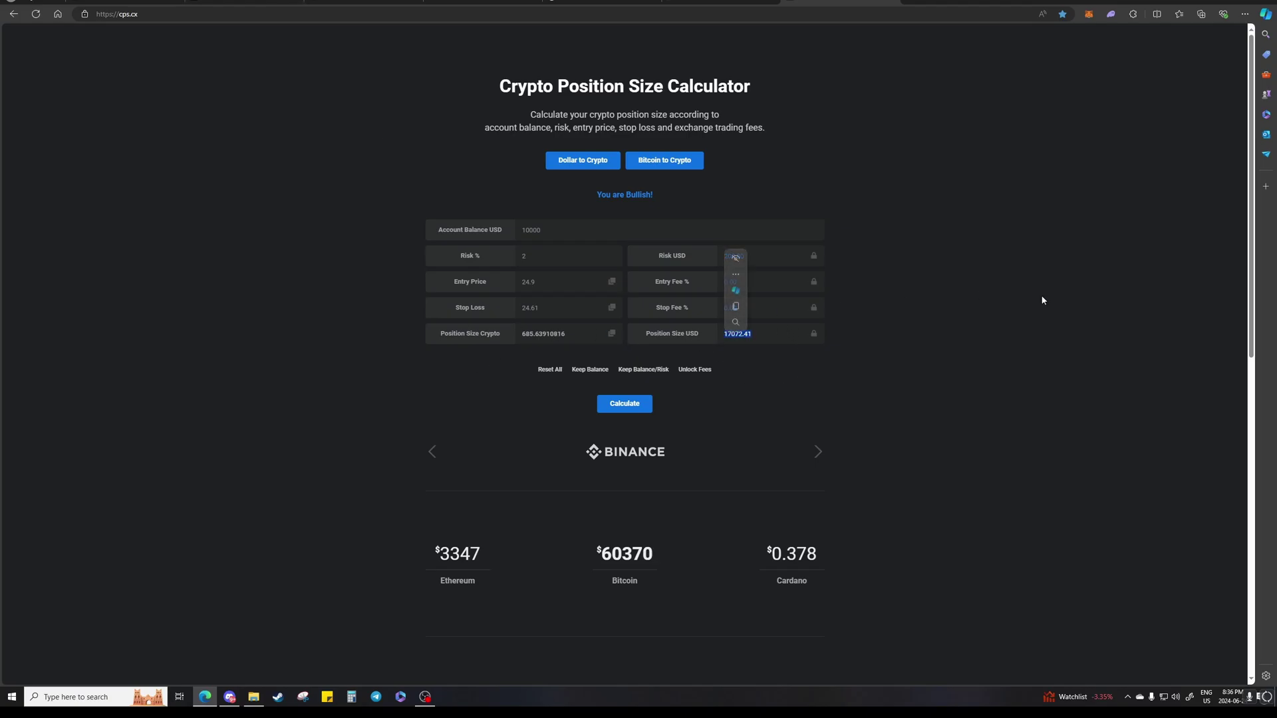
left_click(738, 262)
On MEXC, open a market long on AVAX USDT with 13% of the openable quantity, and view the position's PNL sharing dialog
key("ctrl+Tab")
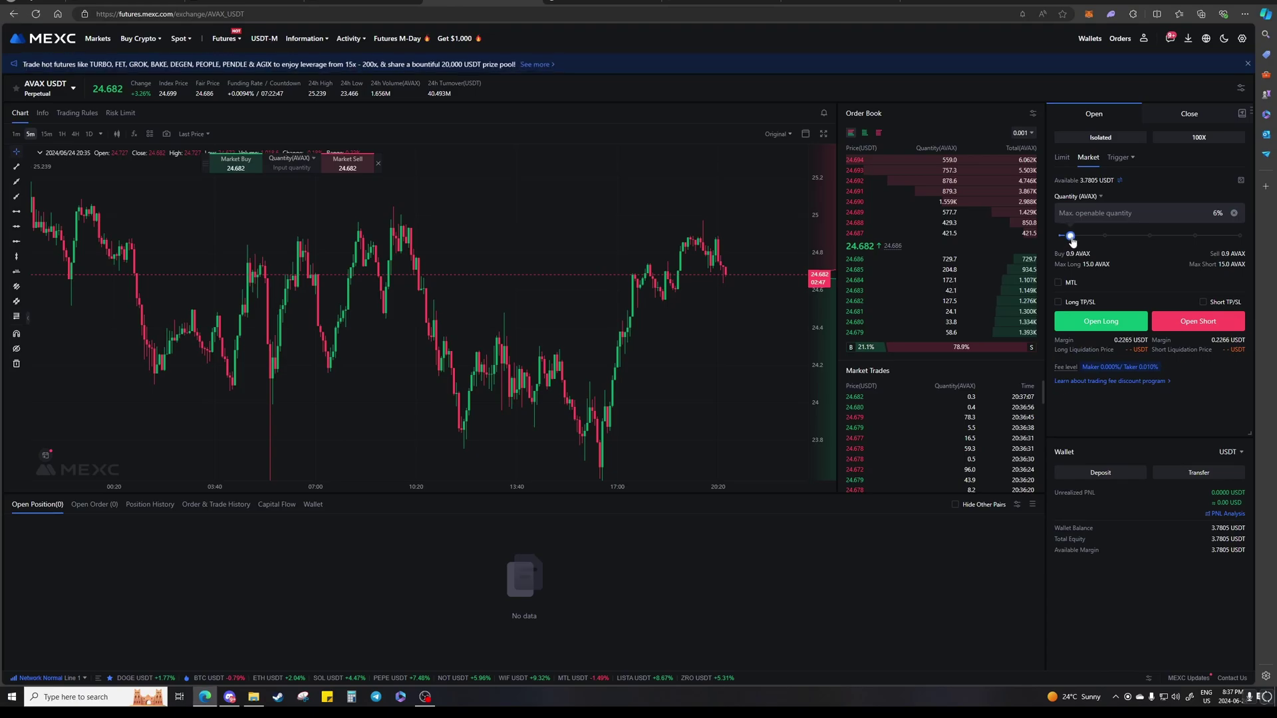
left_click_drag(1059, 236, 1084, 241)
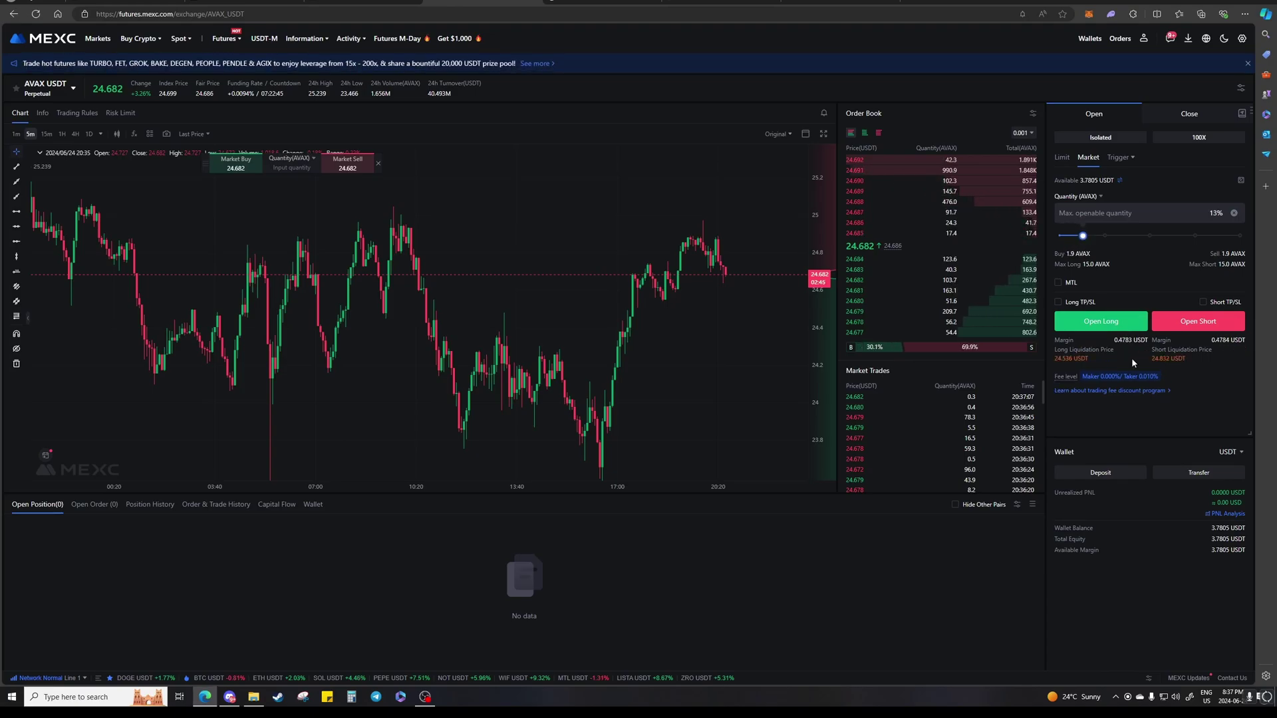
left_click(1105, 321)
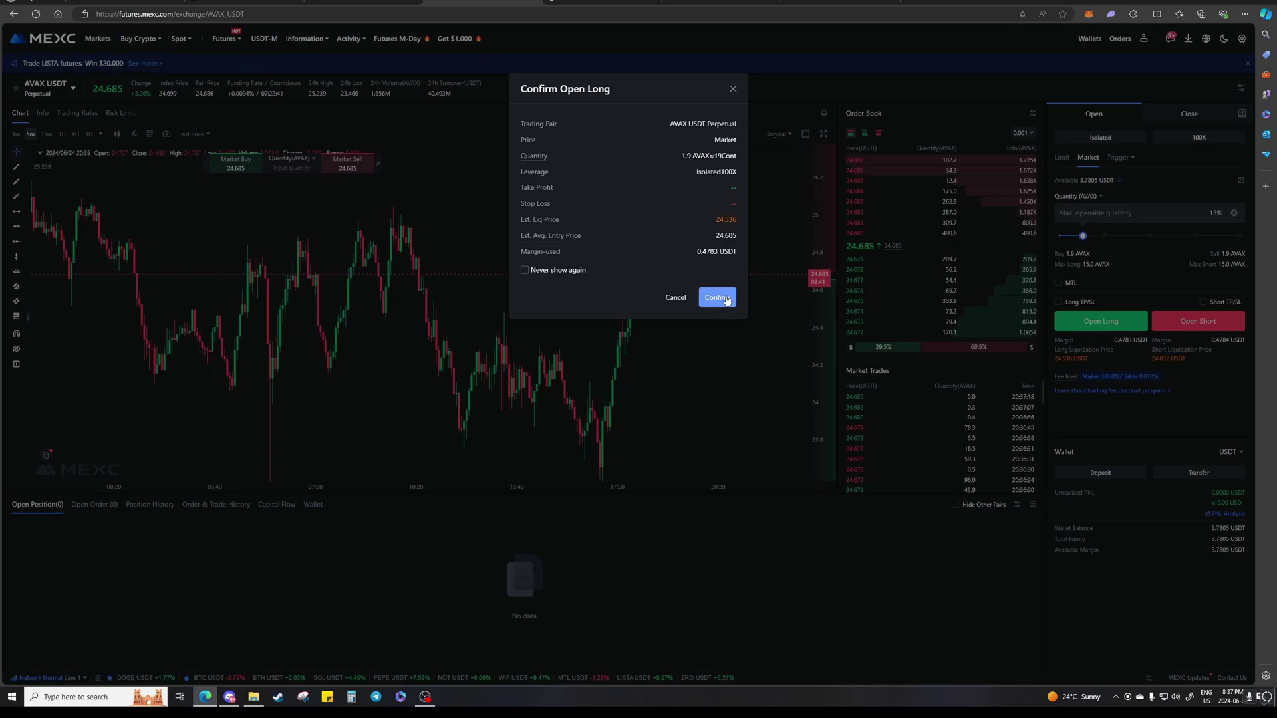
left_click(726, 300)
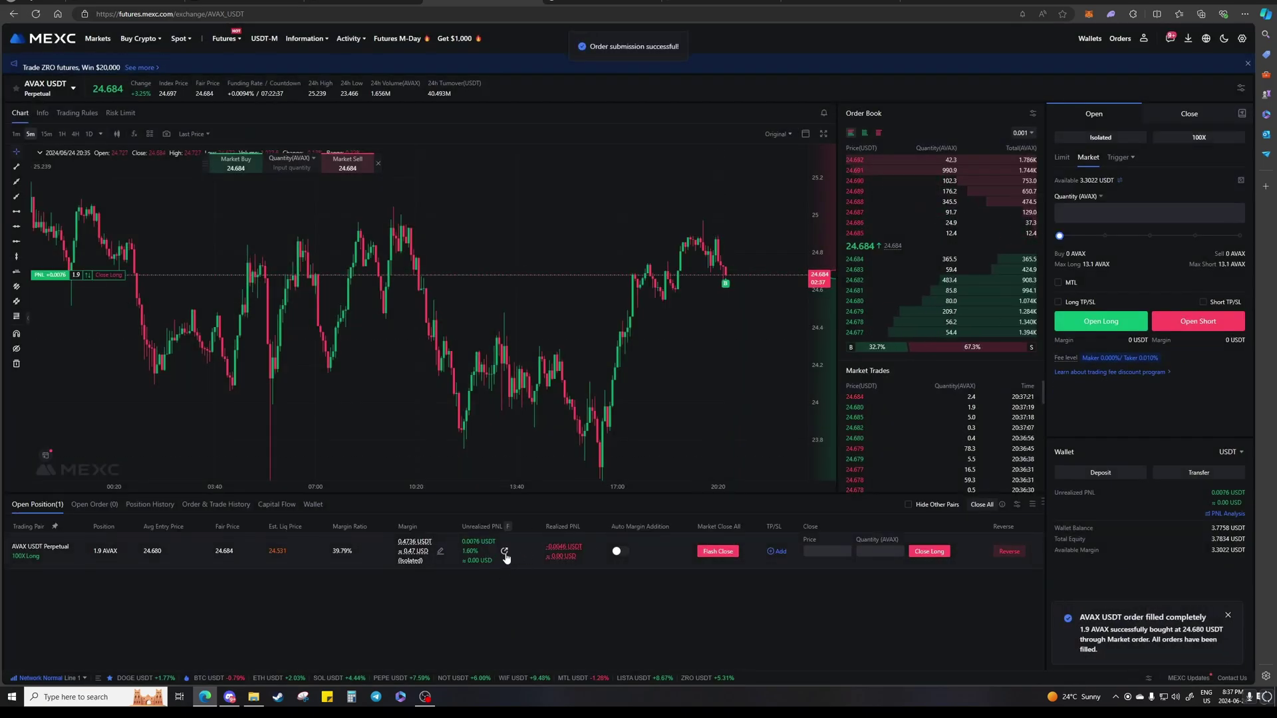
left_click(503, 551)
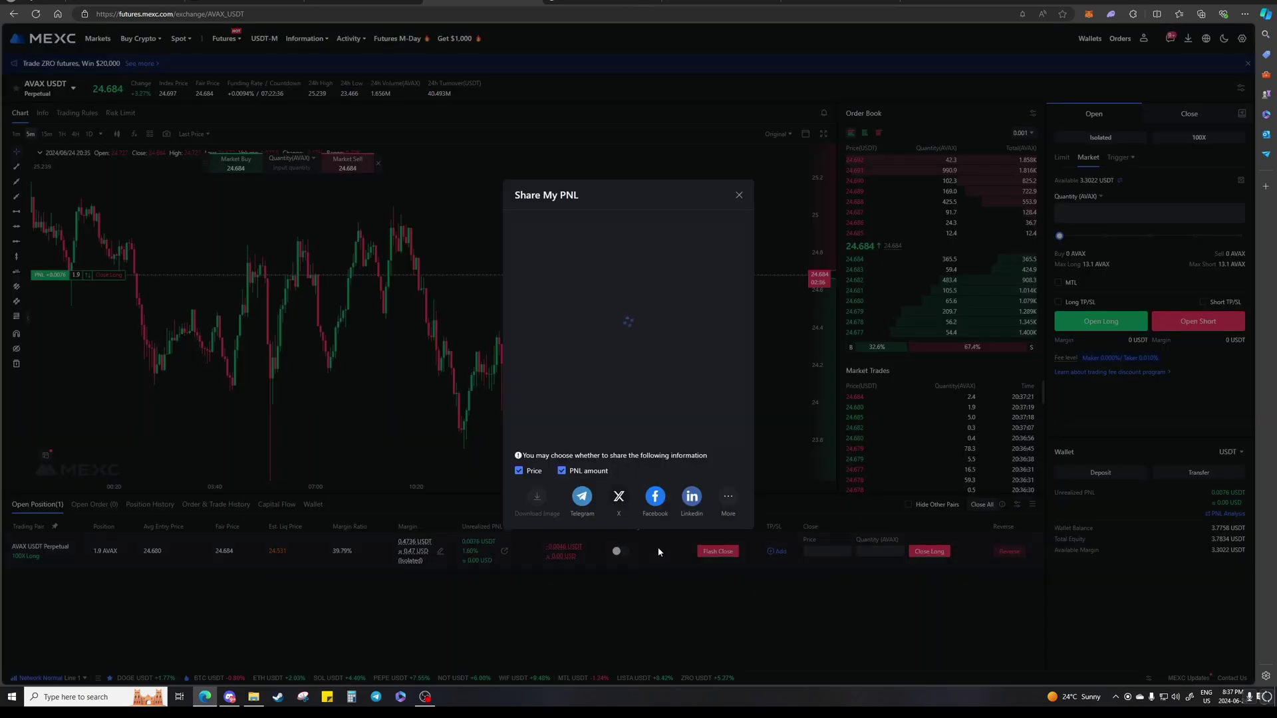
left_click(738, 189)
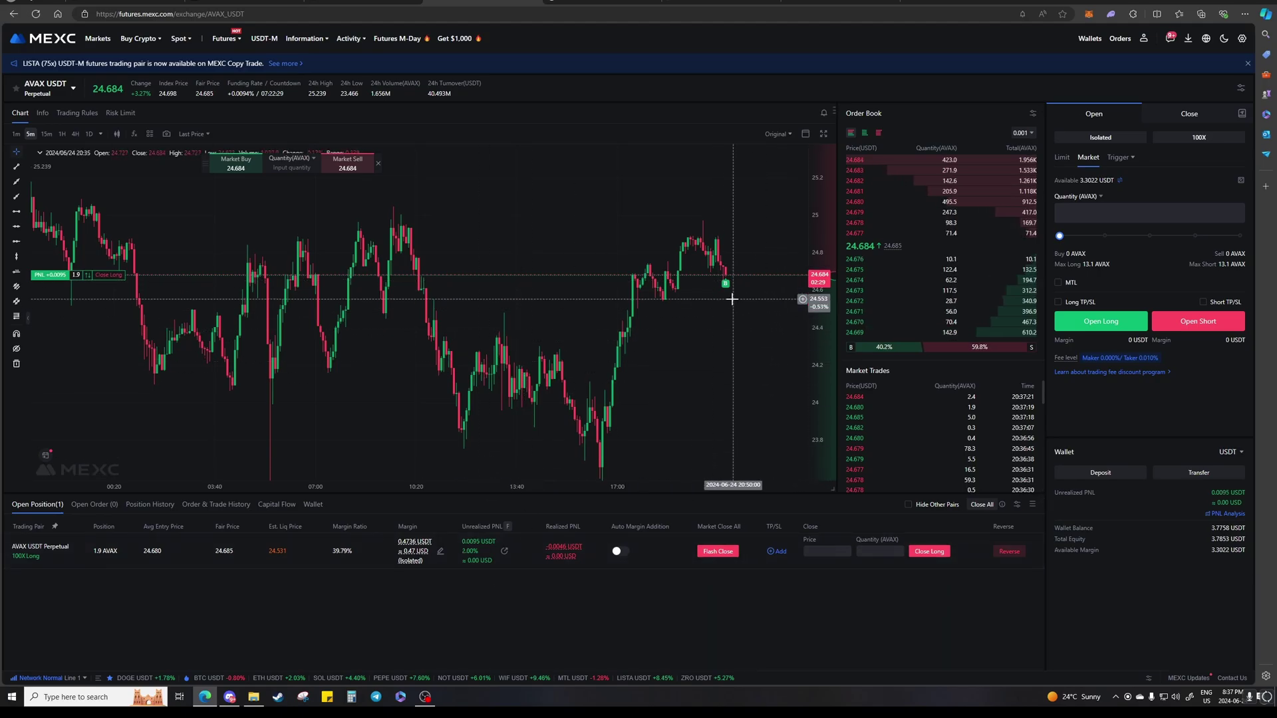
left_click(1196, 137)
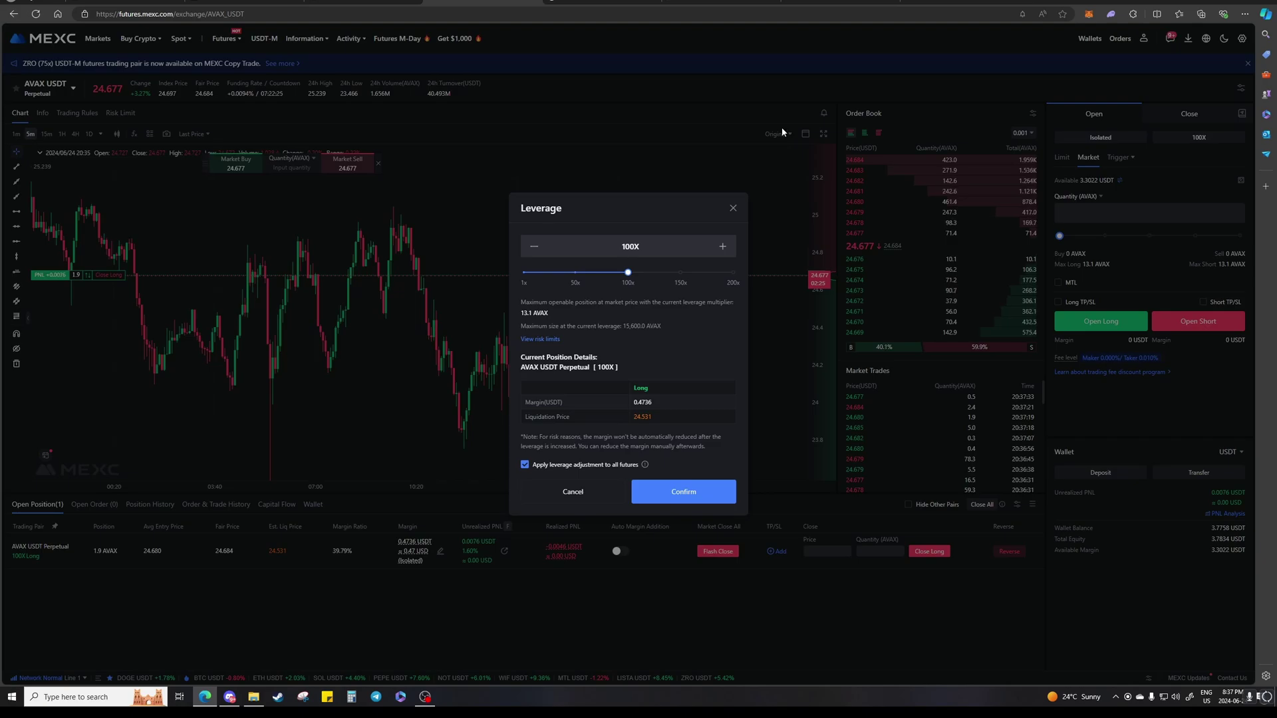
left_click_drag(629, 276, 574, 283)
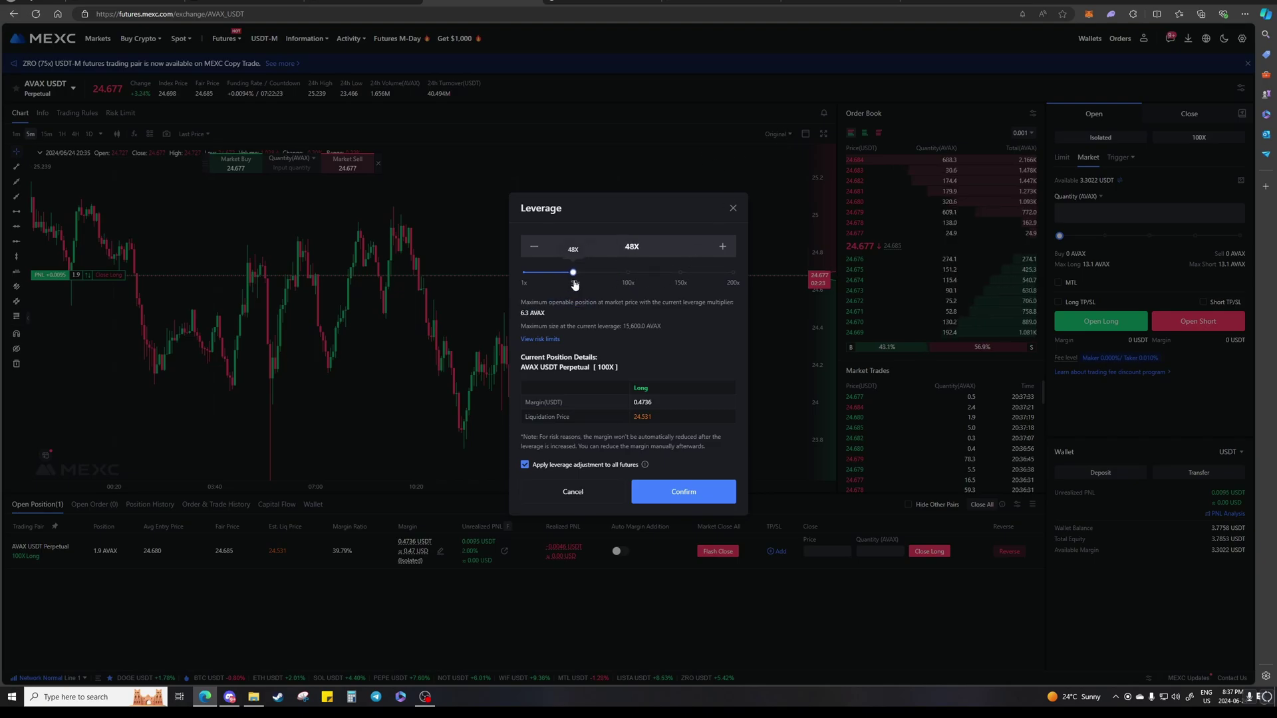
left_click(733, 202)
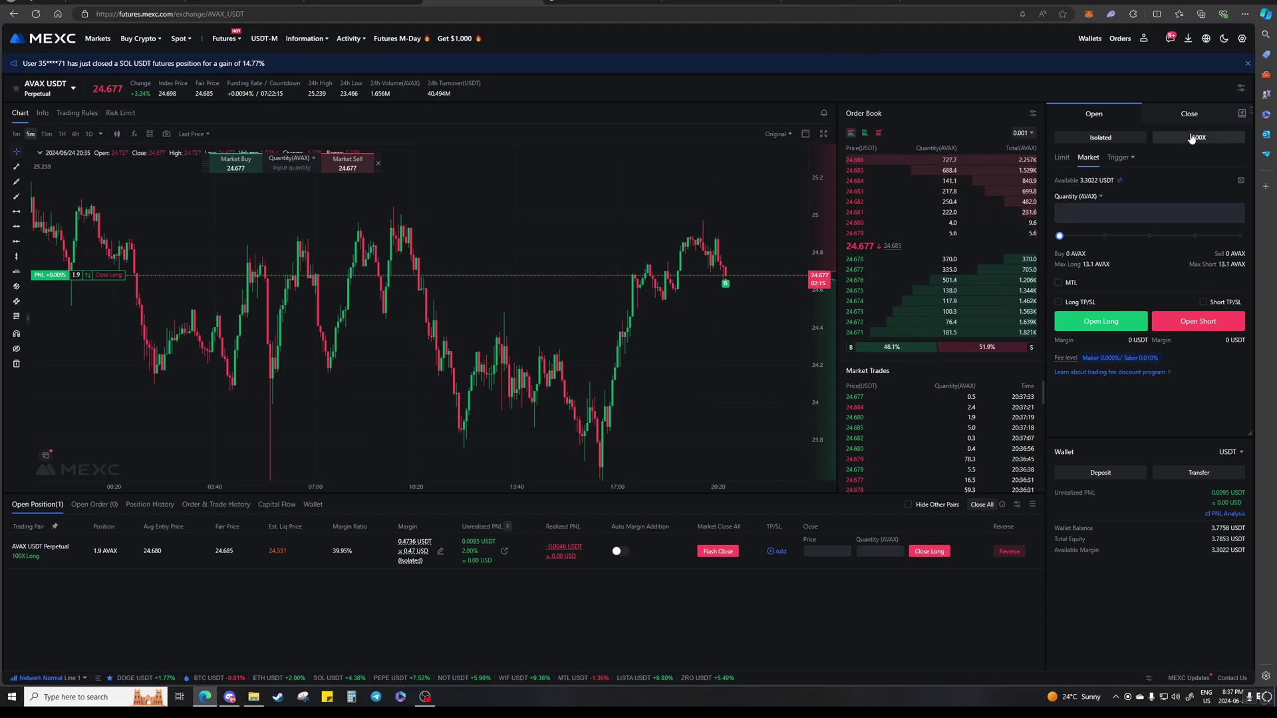
Review the crypto and USD position sizes on cps.cx again, and check them against the BloFin trigger order
left_click(840, 4)
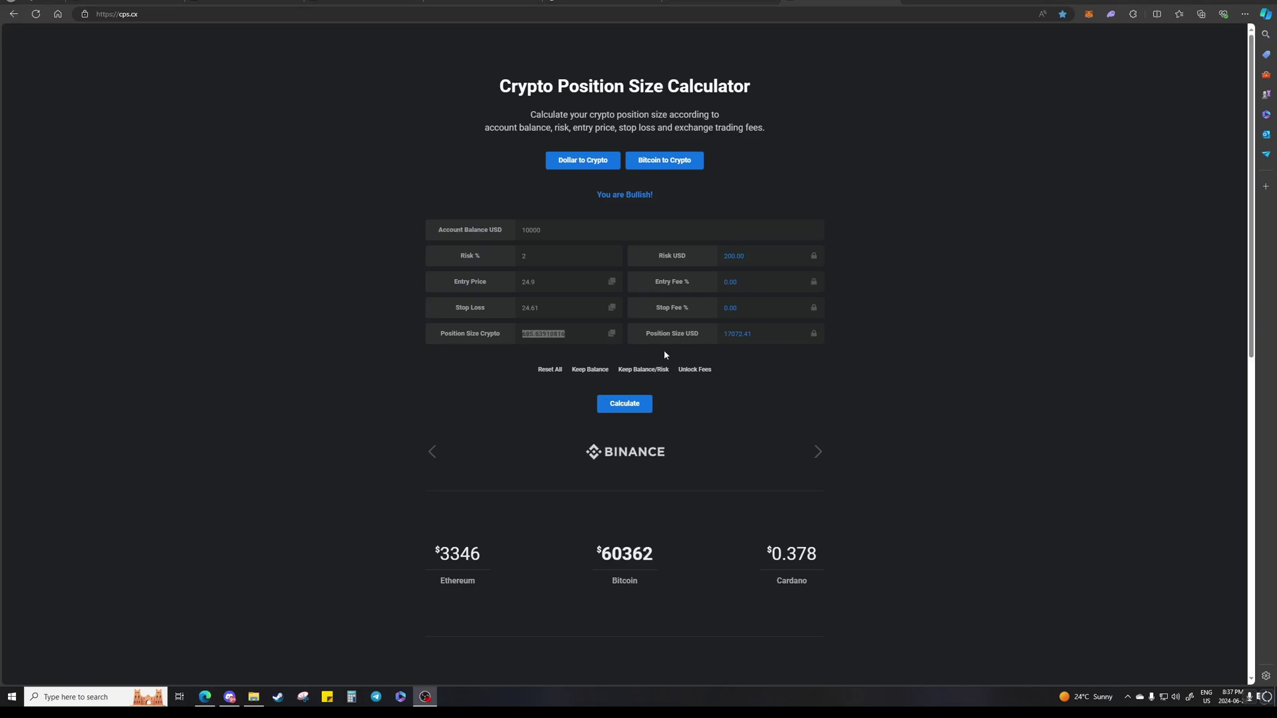
left_click_drag(585, 334, 493, 396)
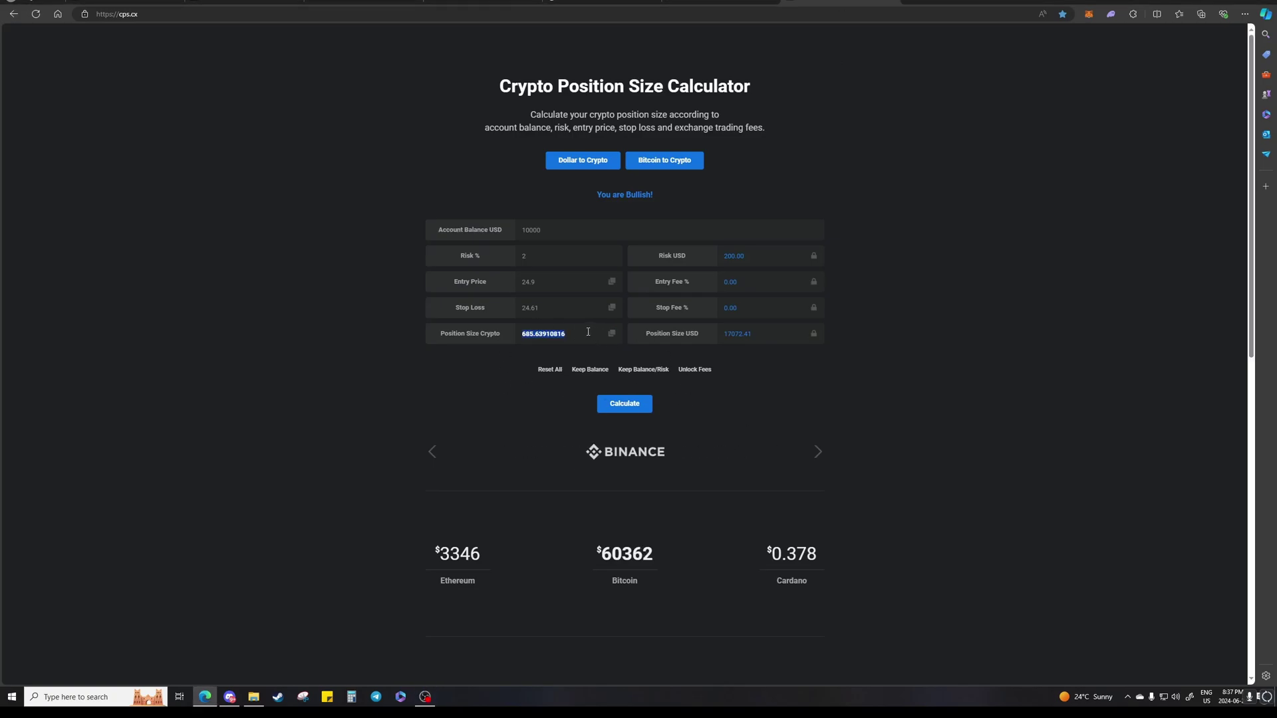
left_click_drag(764, 333, 700, 334)
left_click(720, 3)
left_click(602, 3)
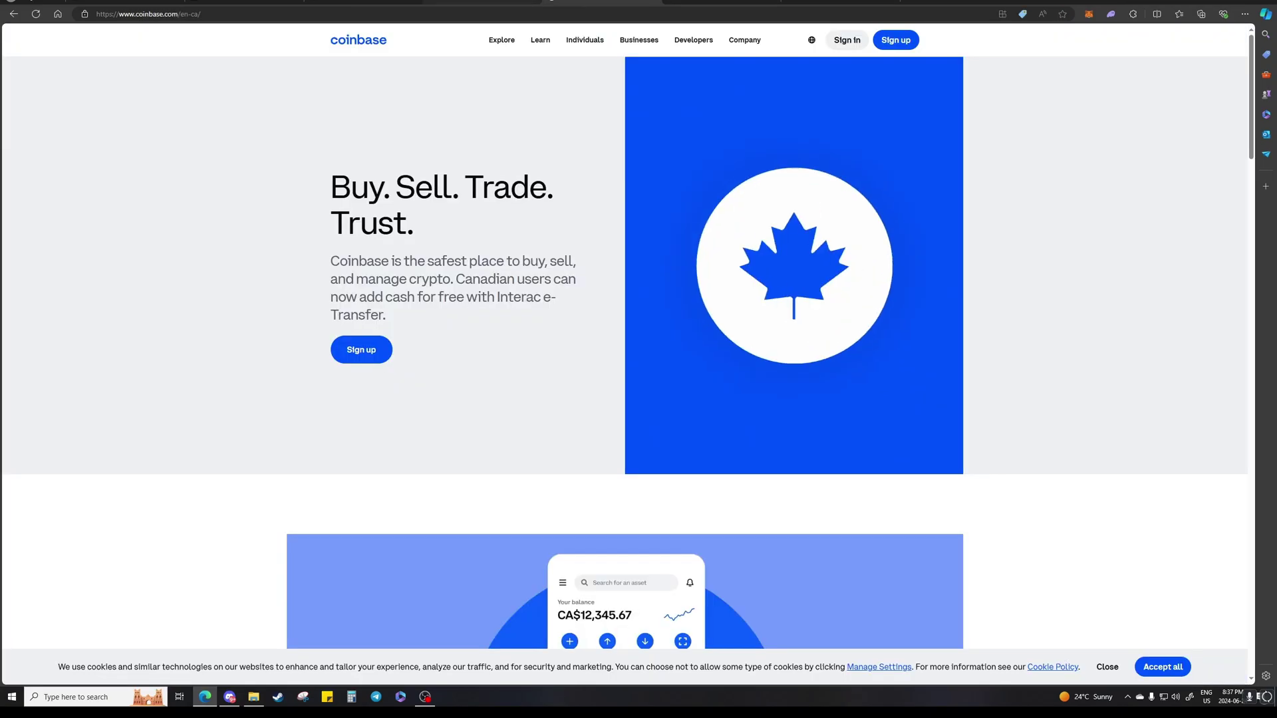
left_click(364, 3)
left_click(244, 3)
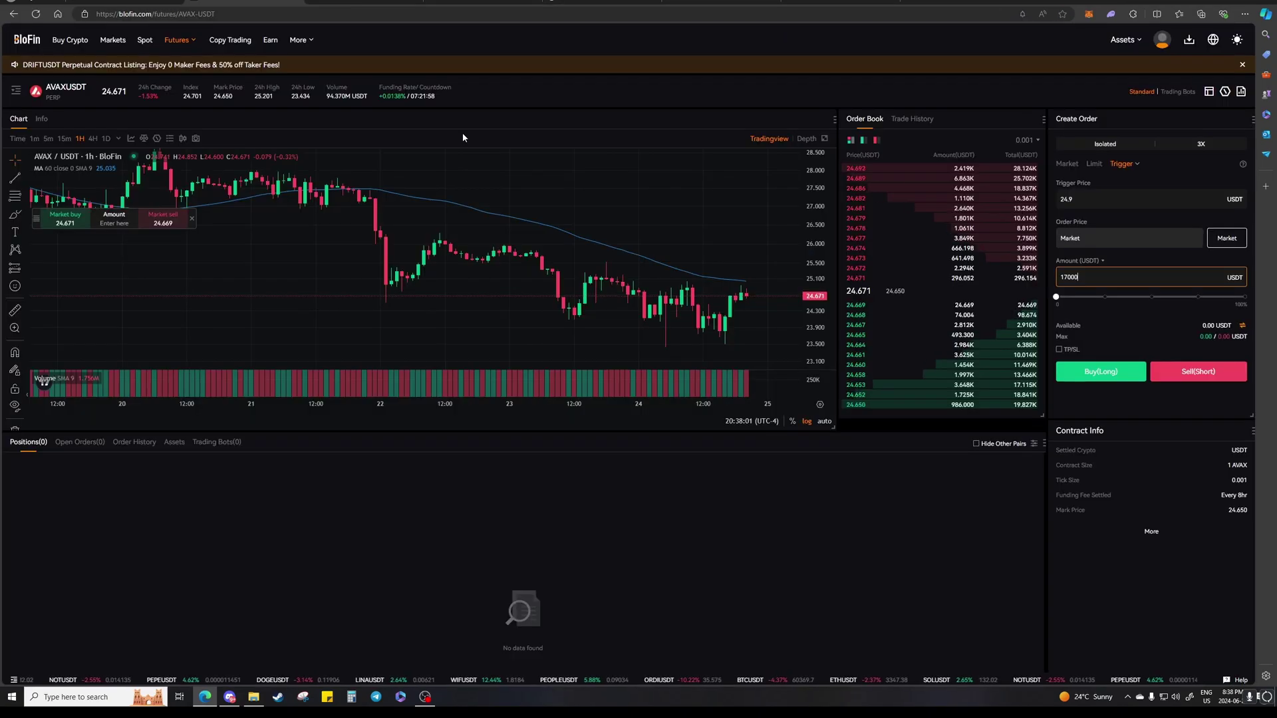
left_click(949, 476)
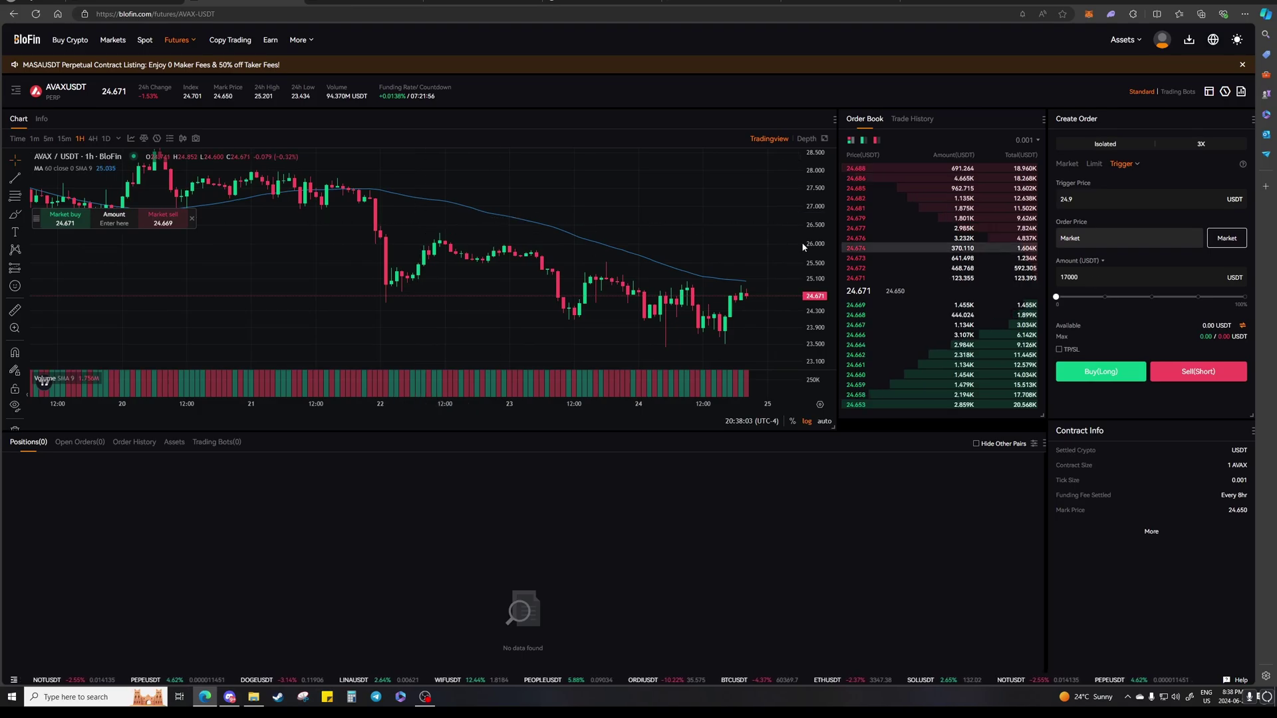
On MEXC, view the take-profit and stop-loss settings for the open AVAX USDT long position, leaving them unset
left_click(483, 2)
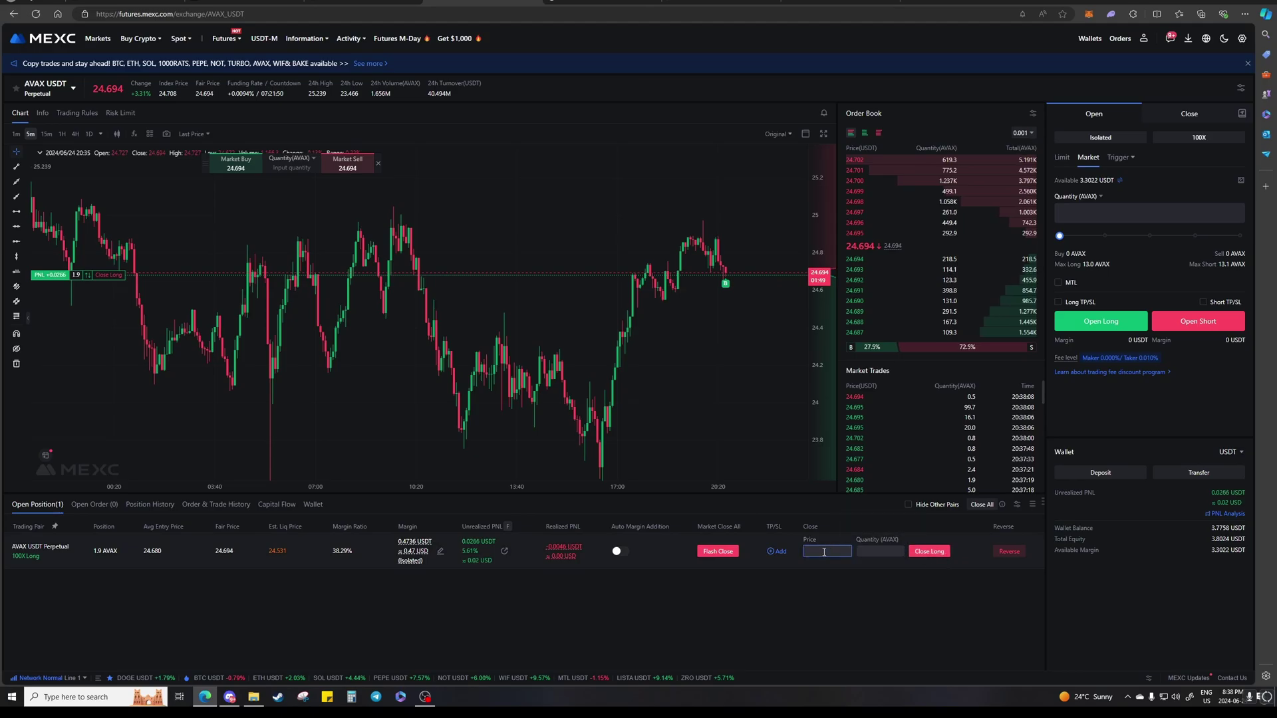
left_click(778, 552)
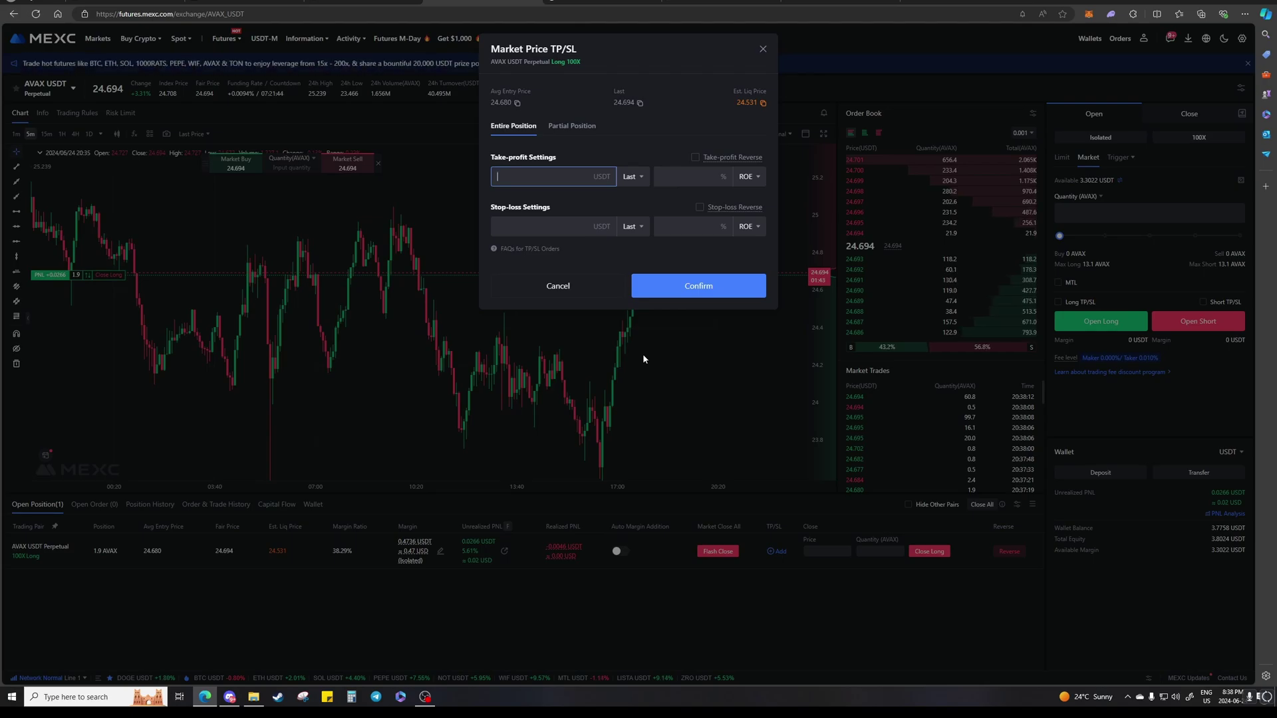
left_click(582, 225)
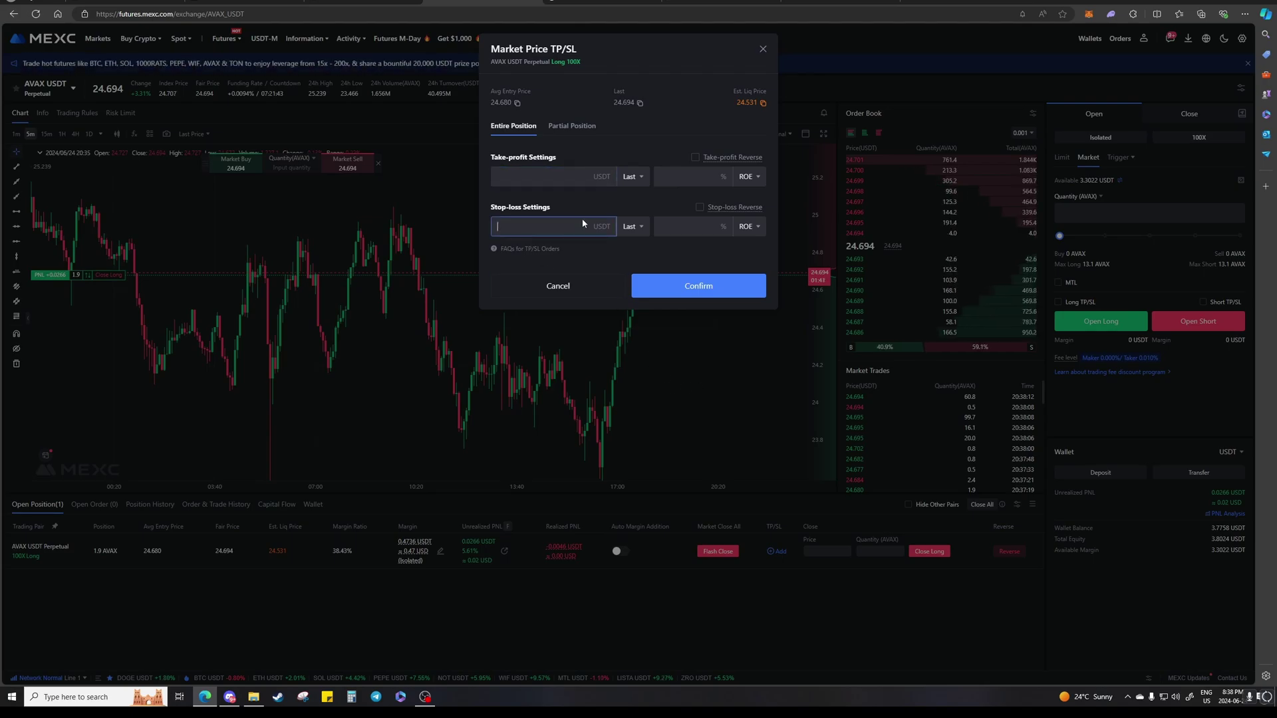
left_click(763, 49)
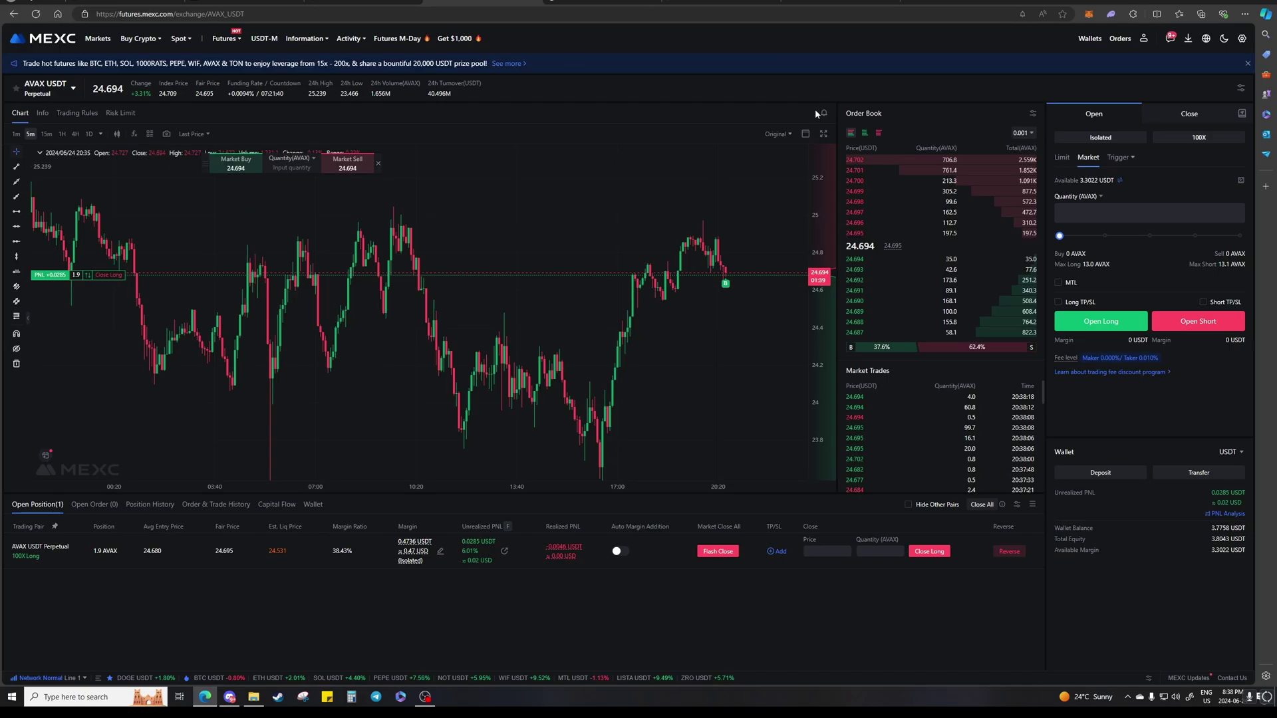
Enable Long TP/SL in the MEXC order form, and close the entire AVAX USDT long position at market
left_click(1060, 301)
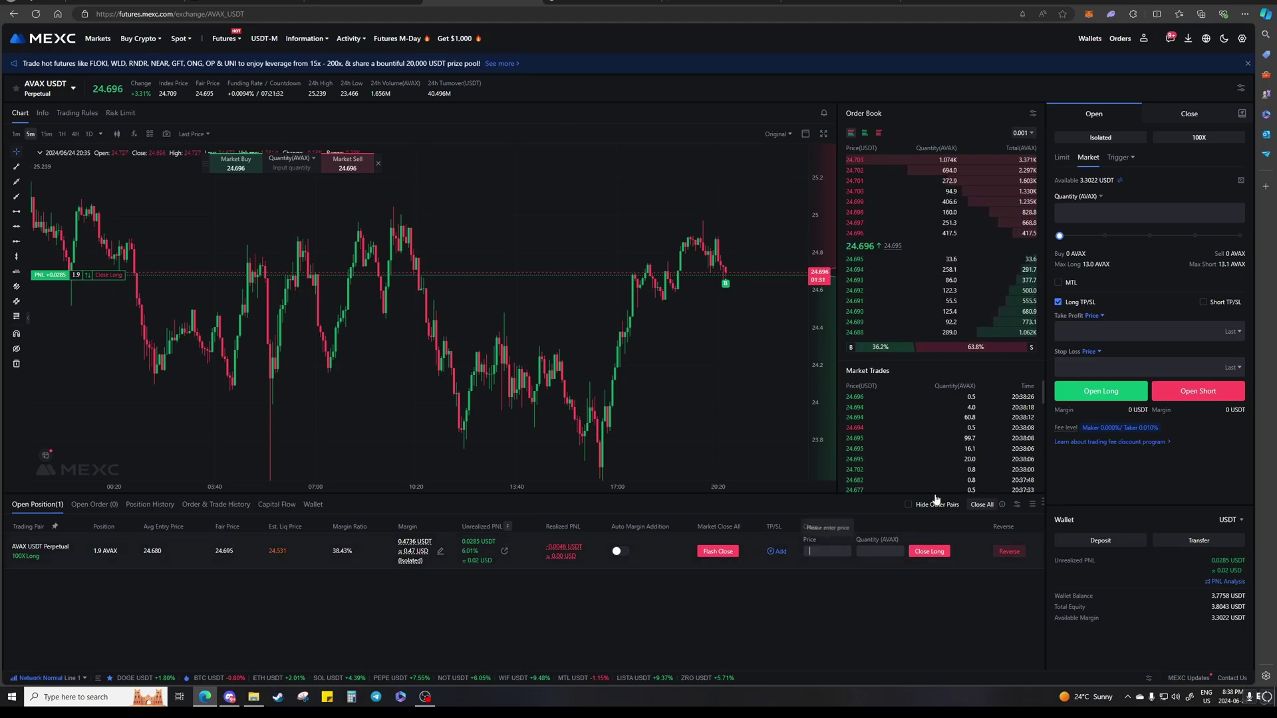
left_click(923, 558)
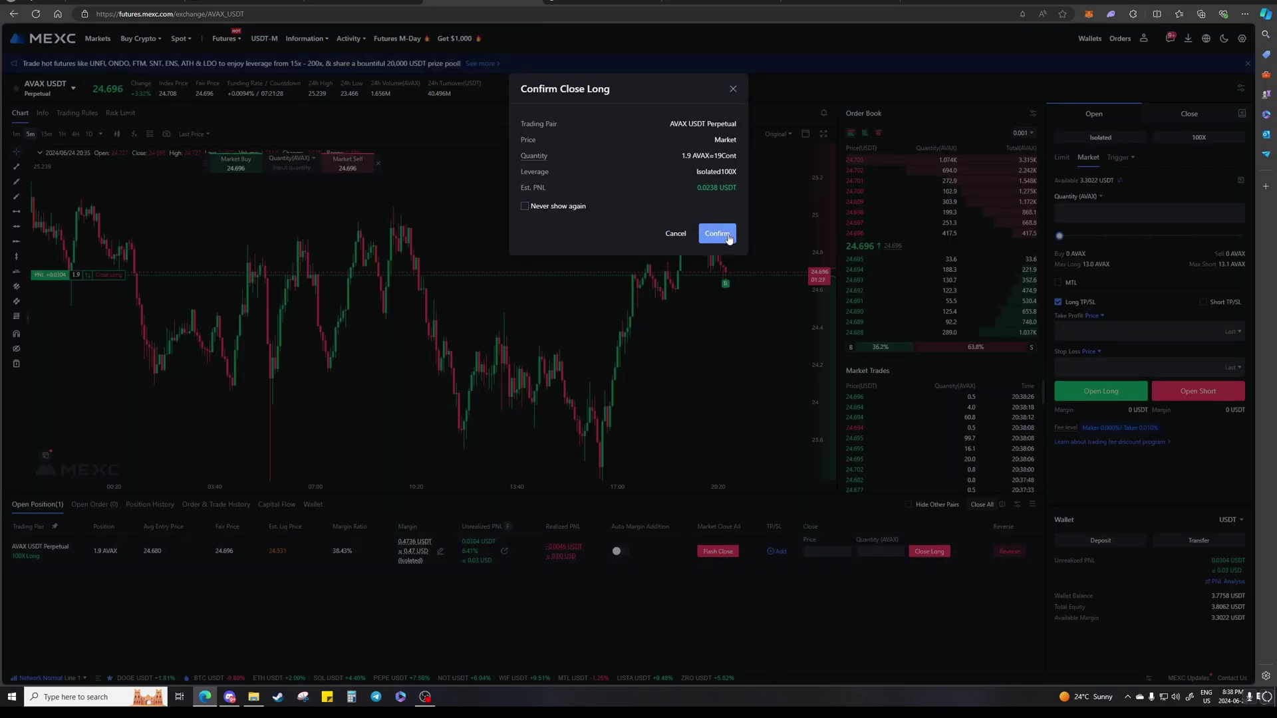
left_click(716, 234)
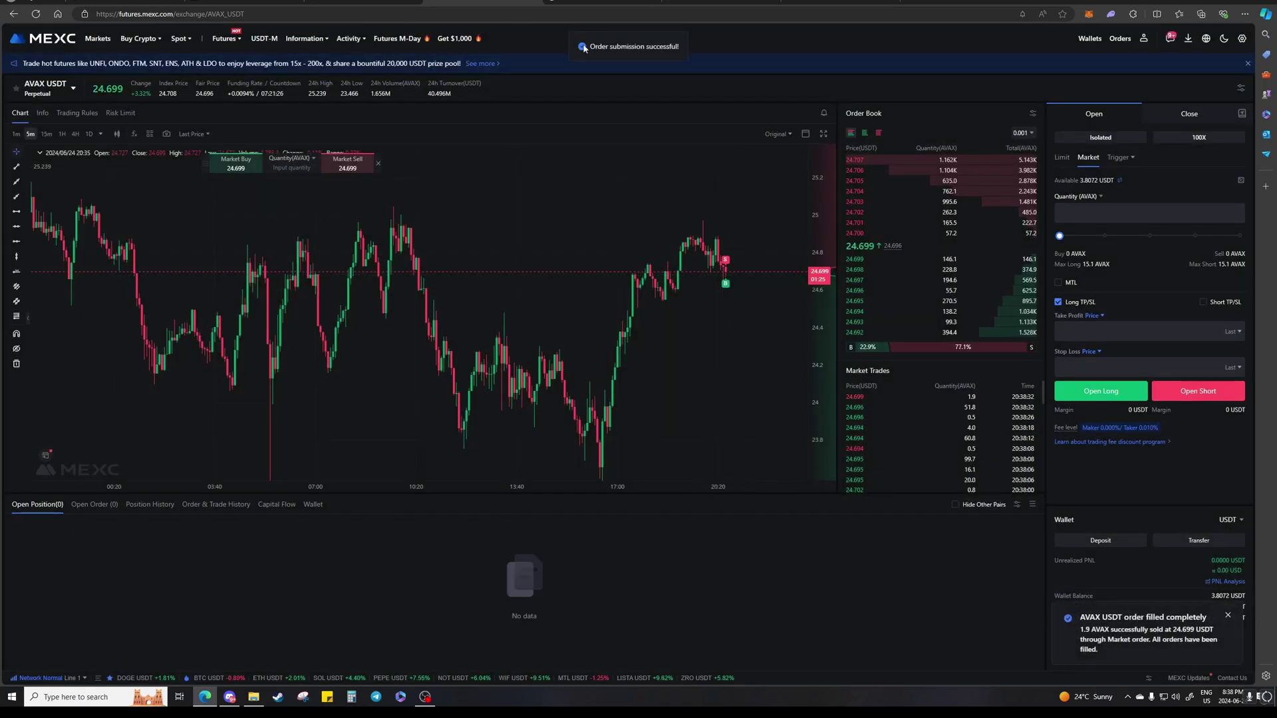
Return to BloFin and review the conditional order types for AVAXUSDT, keeping Trigger selected
left_click(246, 2)
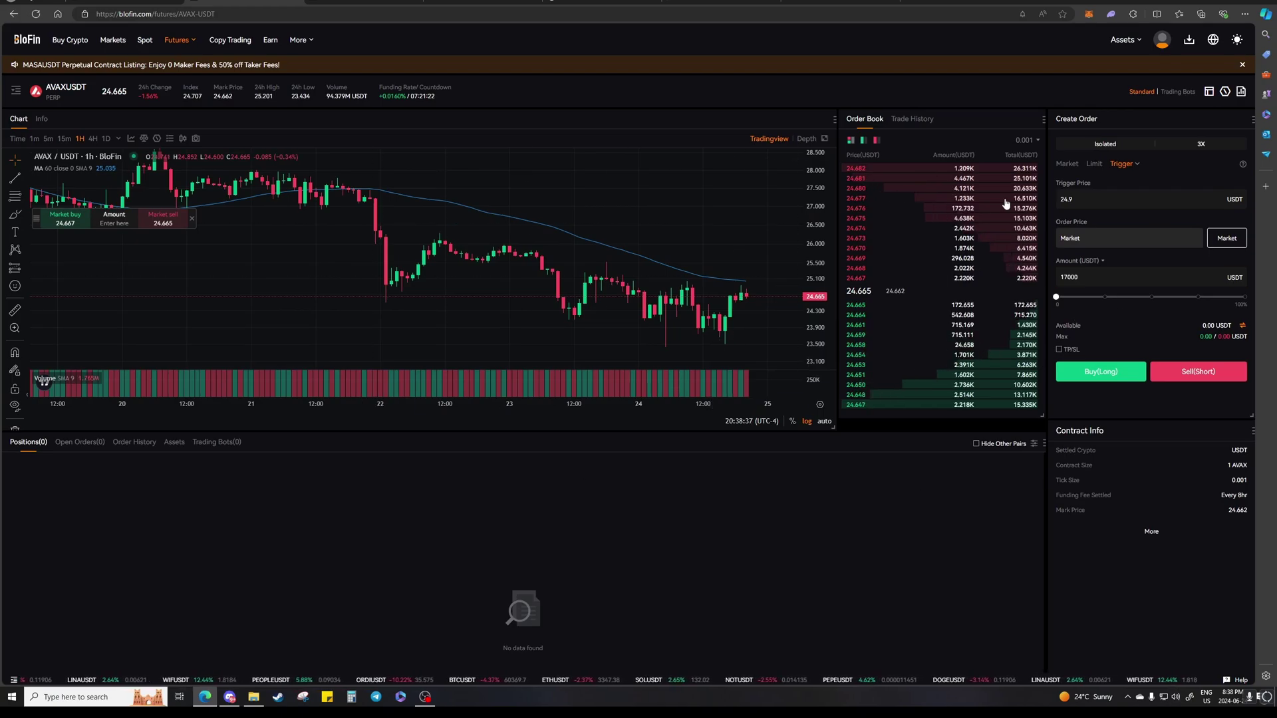
left_click(1125, 163)
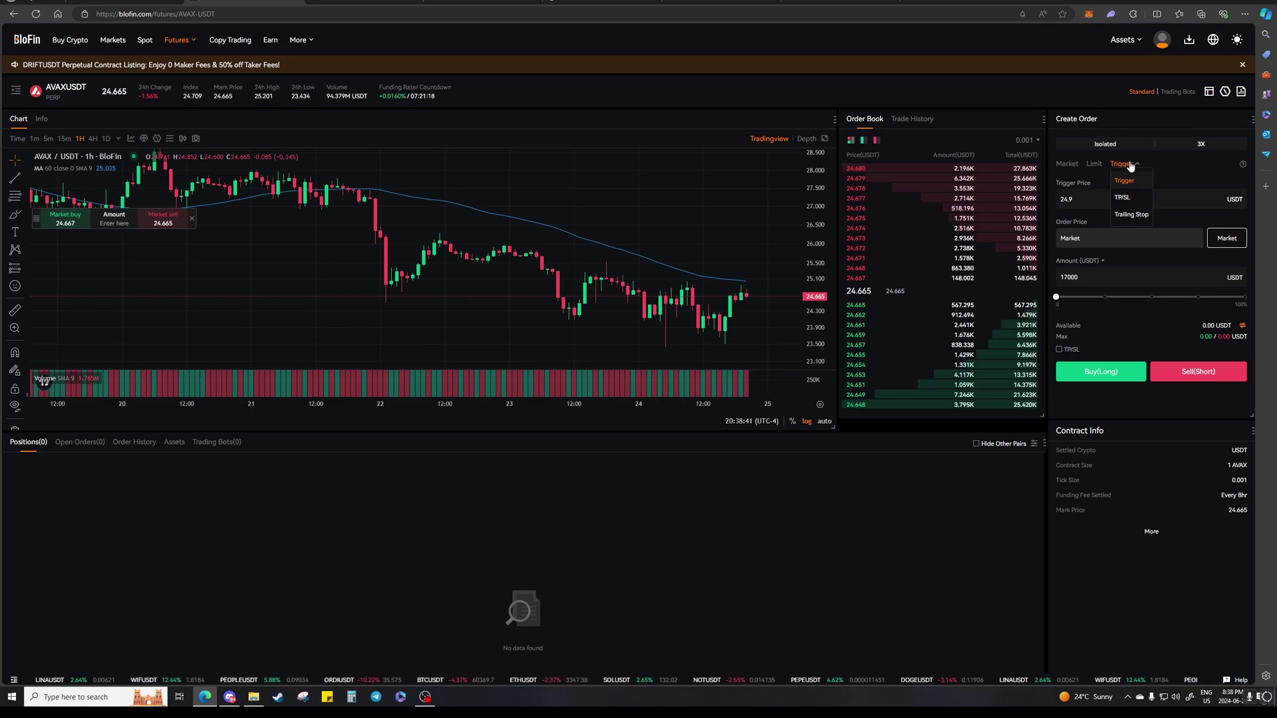
left_click(1124, 180)
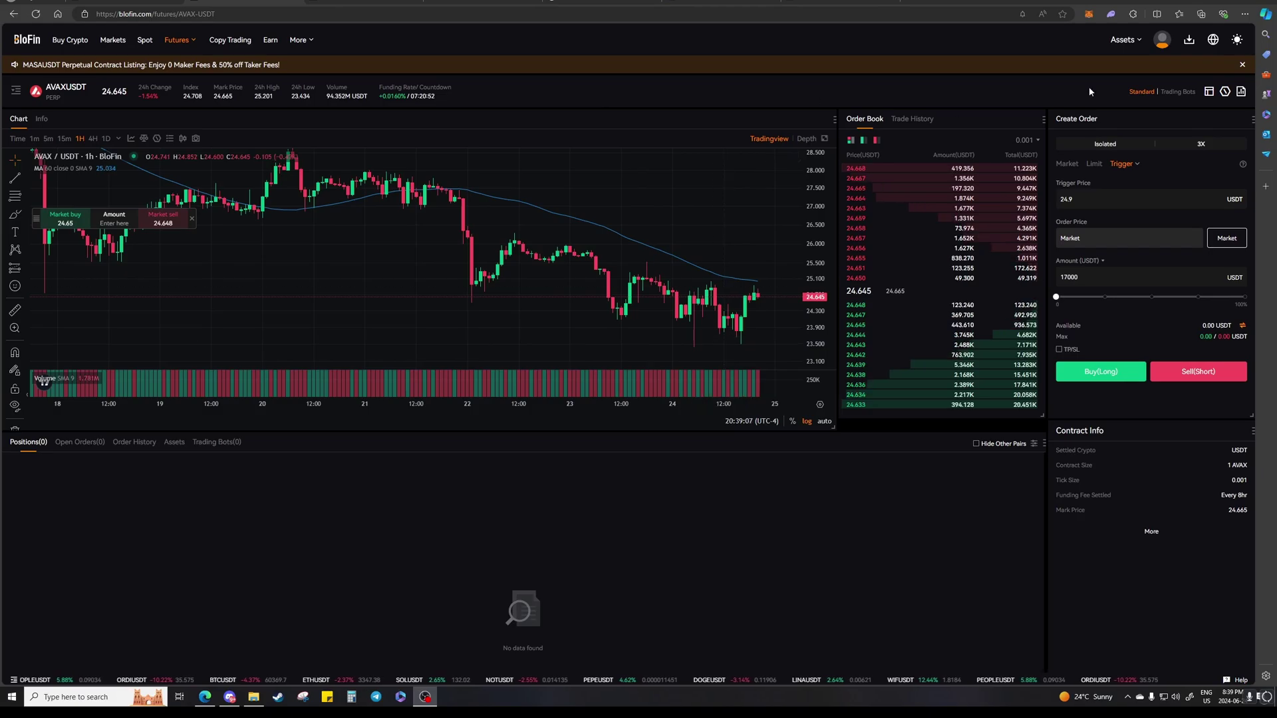
Open a USDT transfer from the BloFin spot account assets, and swap the transfer's source and destination accounts
mouse_move(1122, 44)
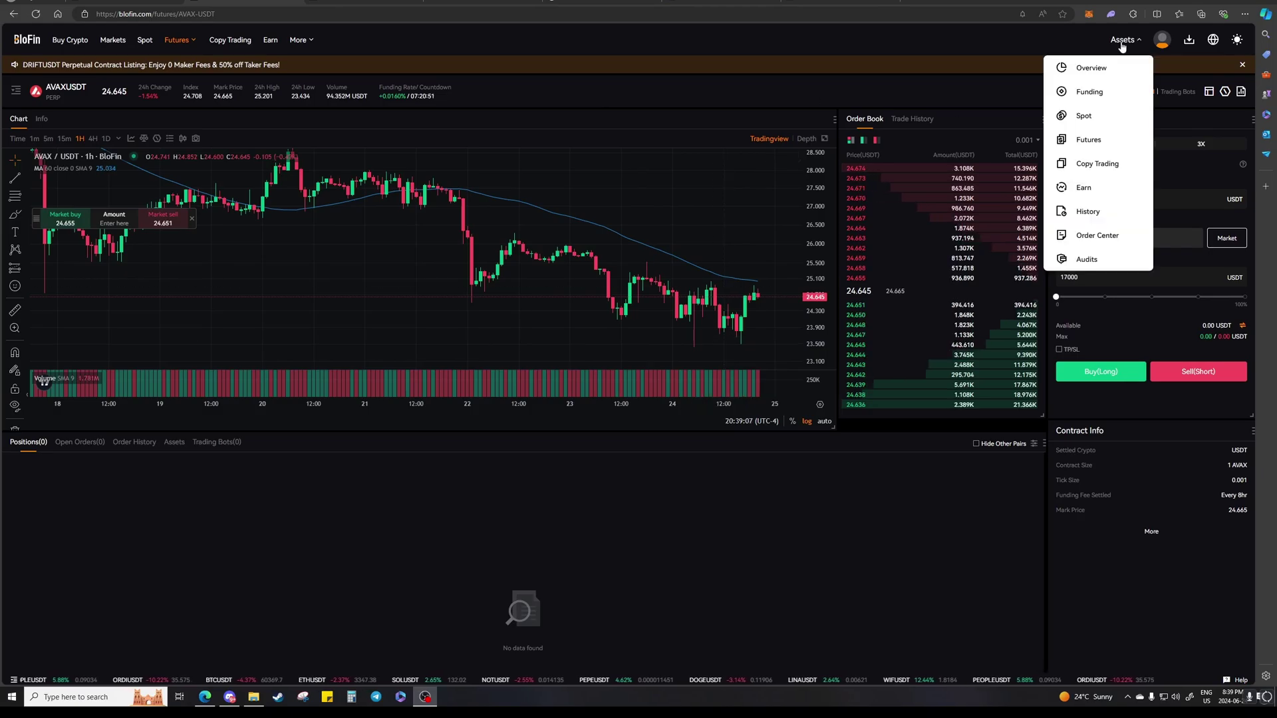
left_click(1110, 117)
mouse_move(304, 41)
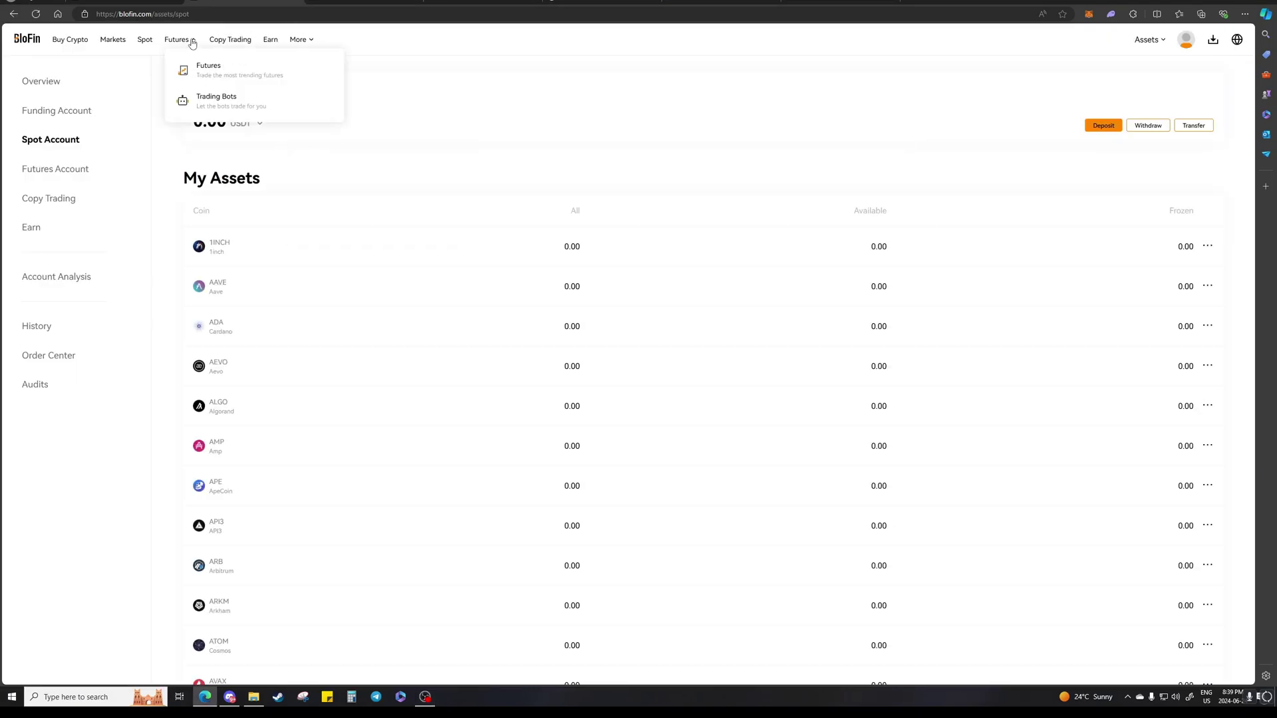
left_click(1193, 126)
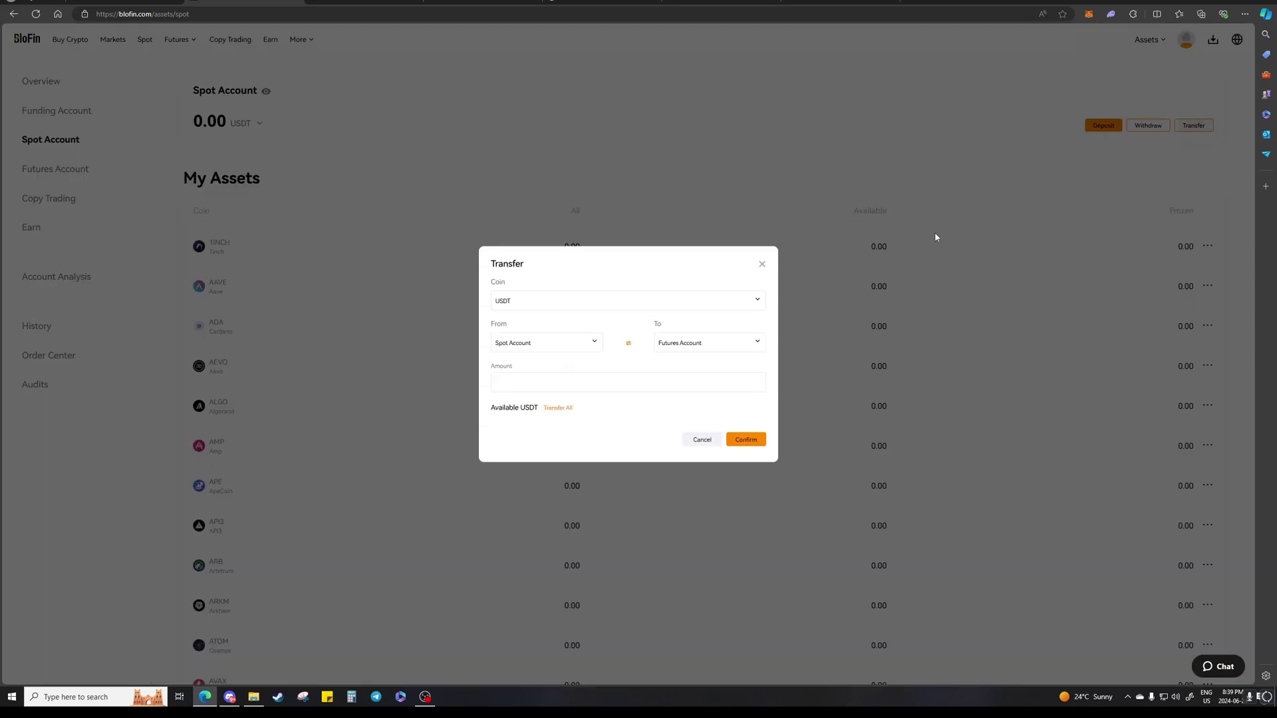
left_click(629, 345)
Look at the Newton and Coinbase home pages, including Coinbase's products for individuals
left_click(721, 2)
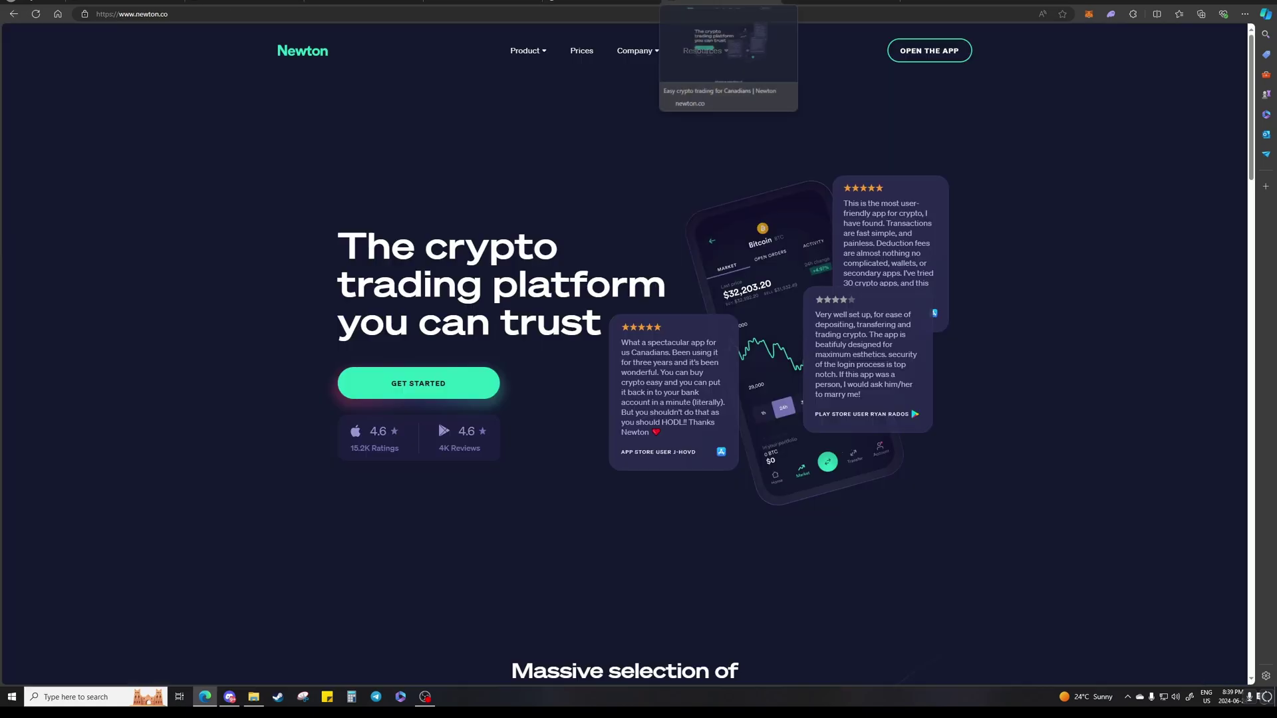
left_click(602, 2)
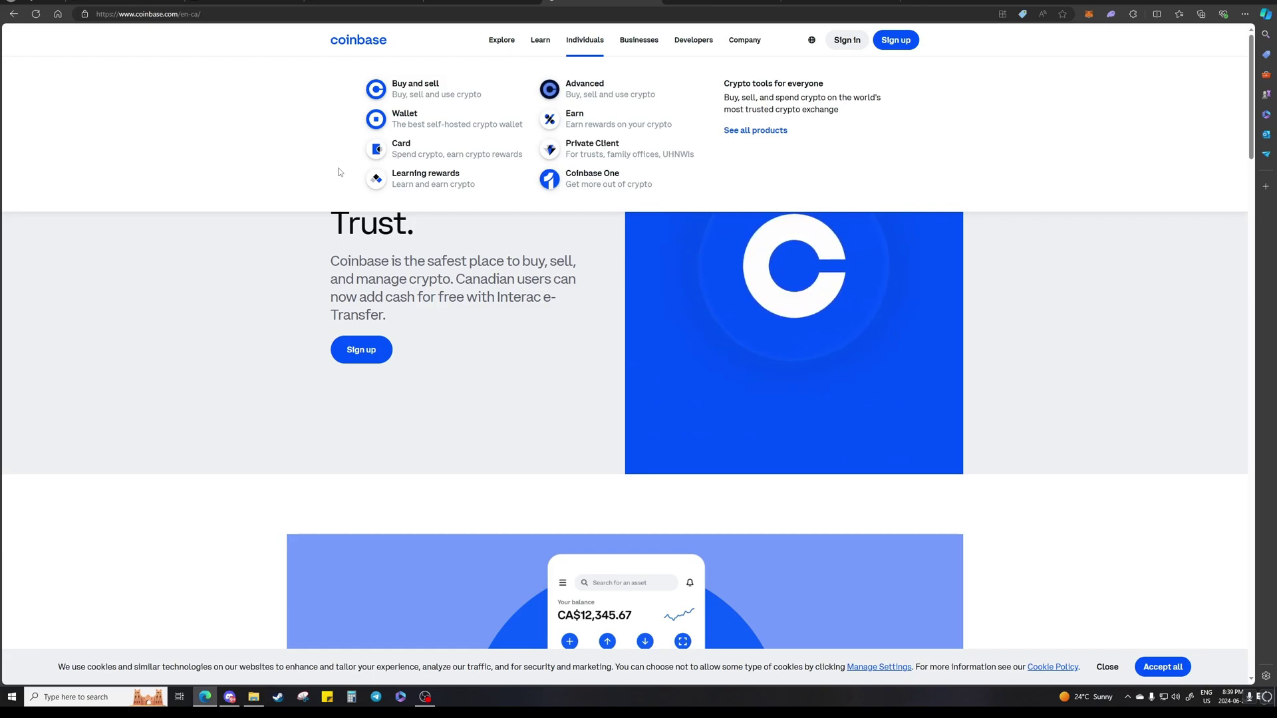
left_click(404, 114)
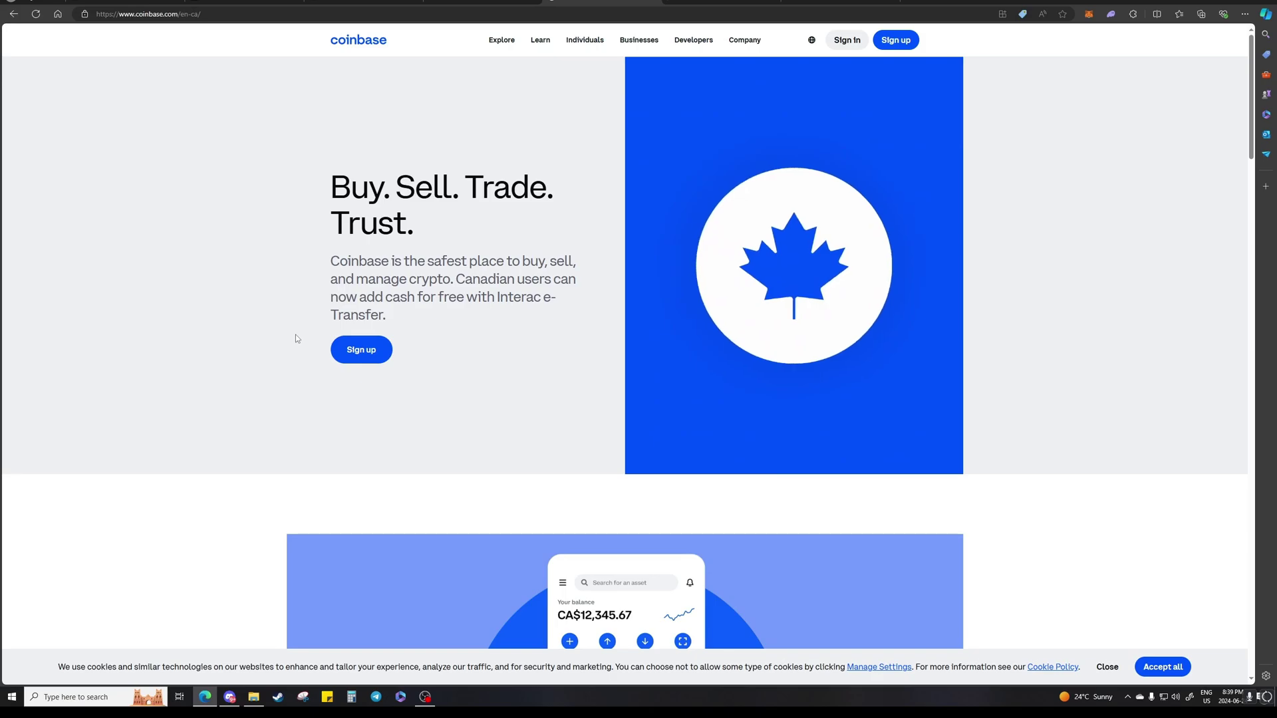